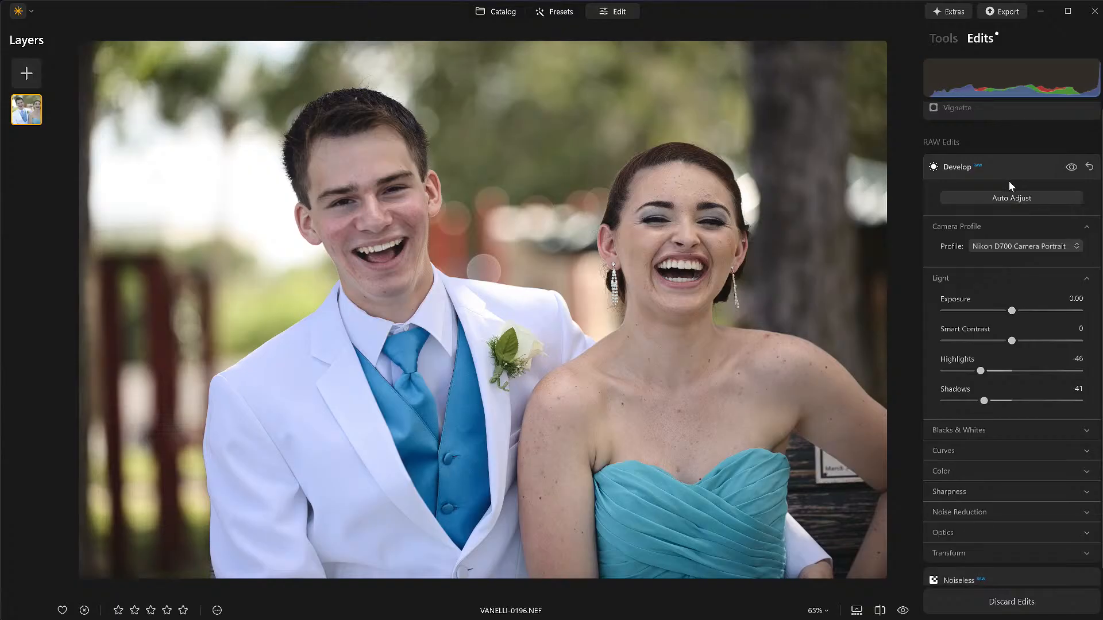
# - Revert all adjustments on the couple's RAW photo to the original
pyautogui.rightClick(661, 155)
pyautogui.moveTo(705, 281)
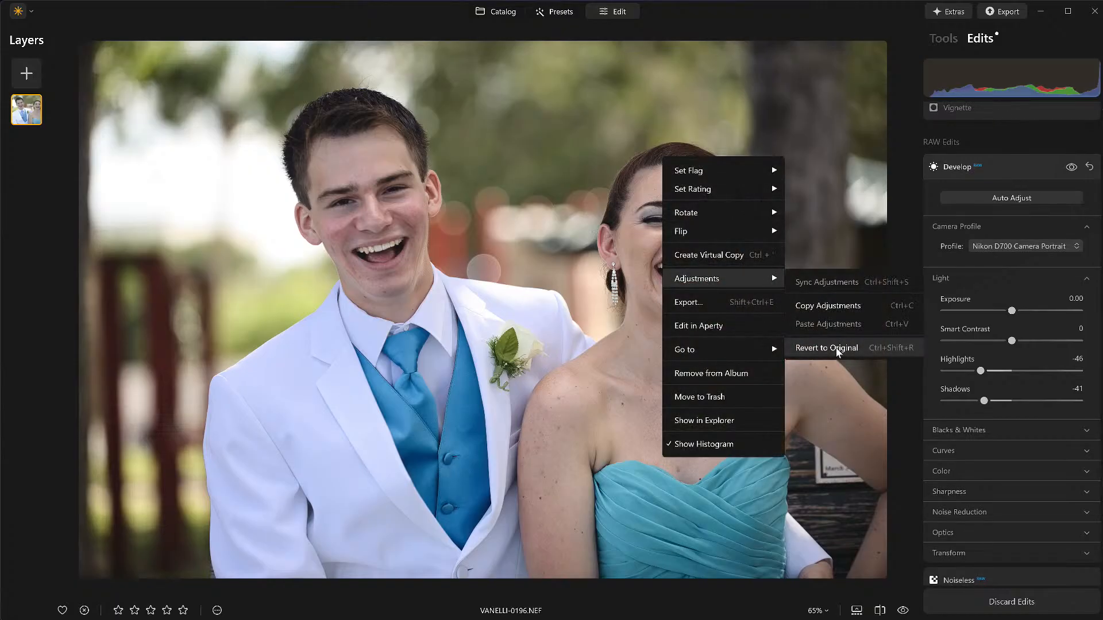
pyautogui.click(836, 348)
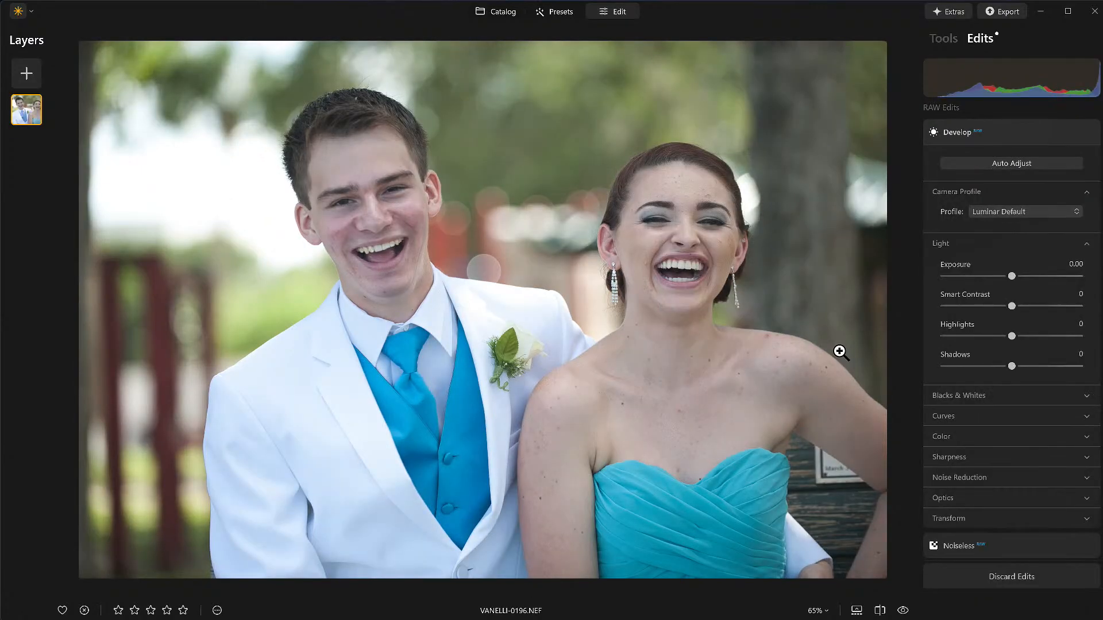
# - Open the RAW Develop tool from the Essentials group
pyautogui.click(943, 37)
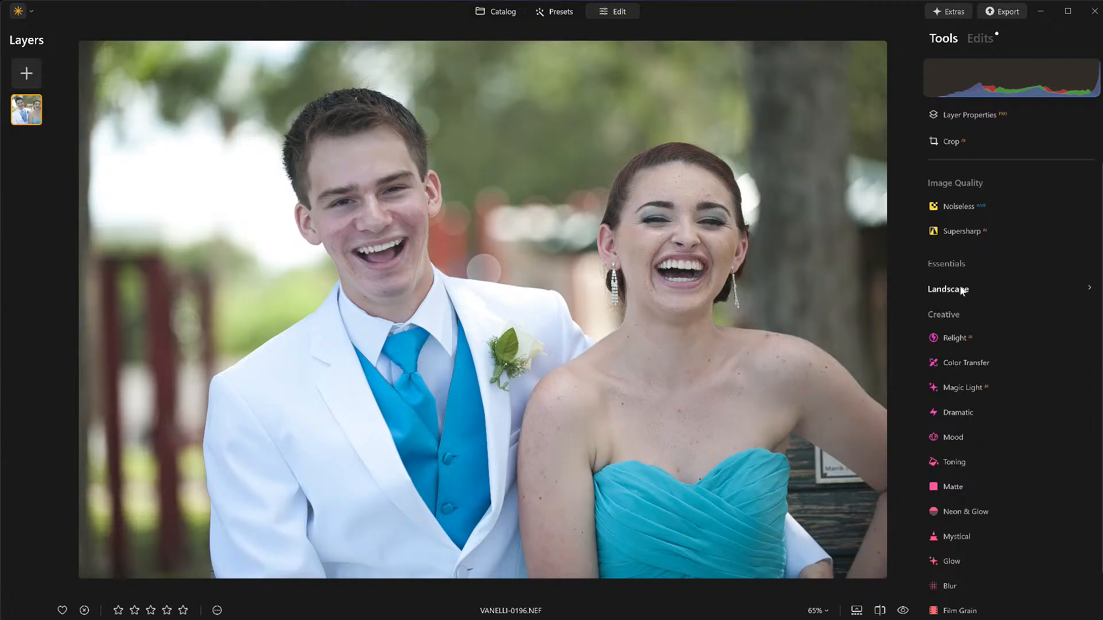
pyautogui.click(959, 267)
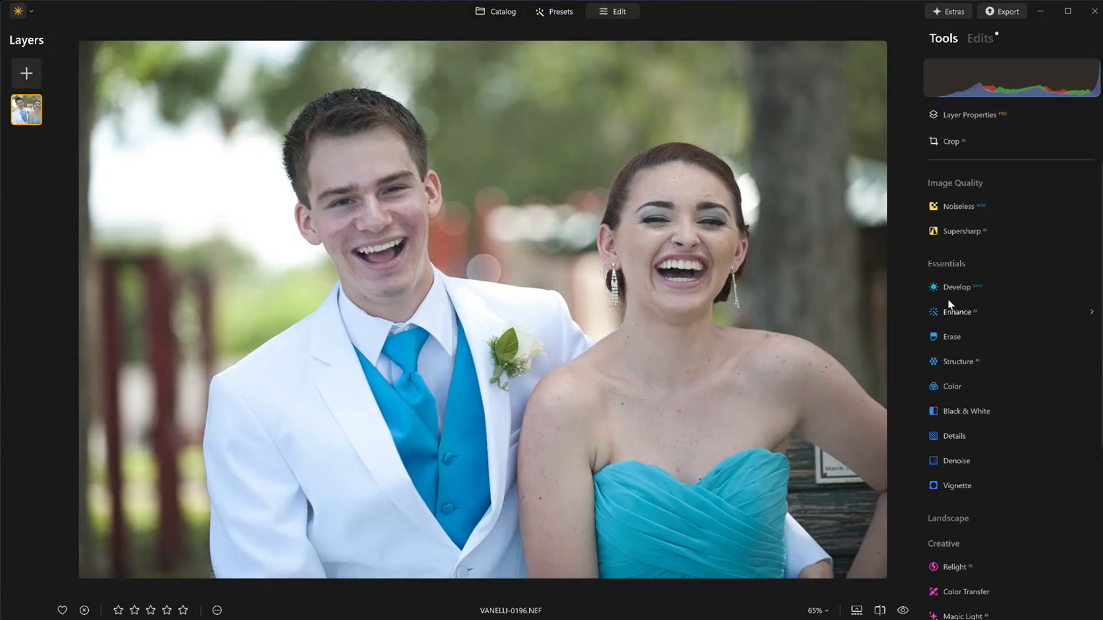
pyautogui.click(952, 292)
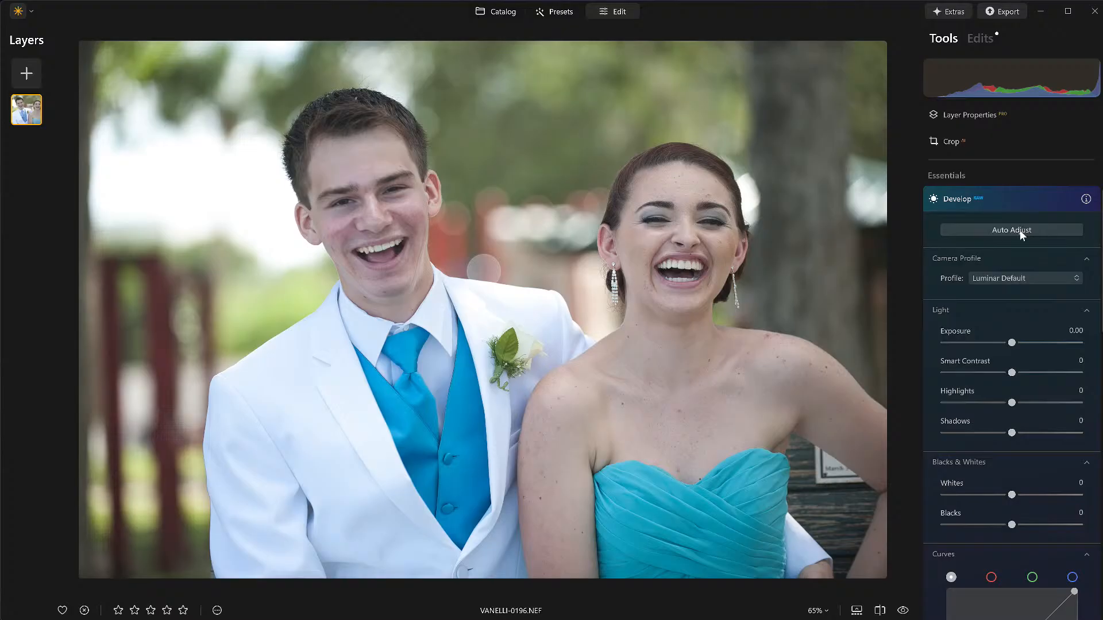
# - Try the automatic adjustment in Develop and reset it
pyautogui.click(1021, 232)
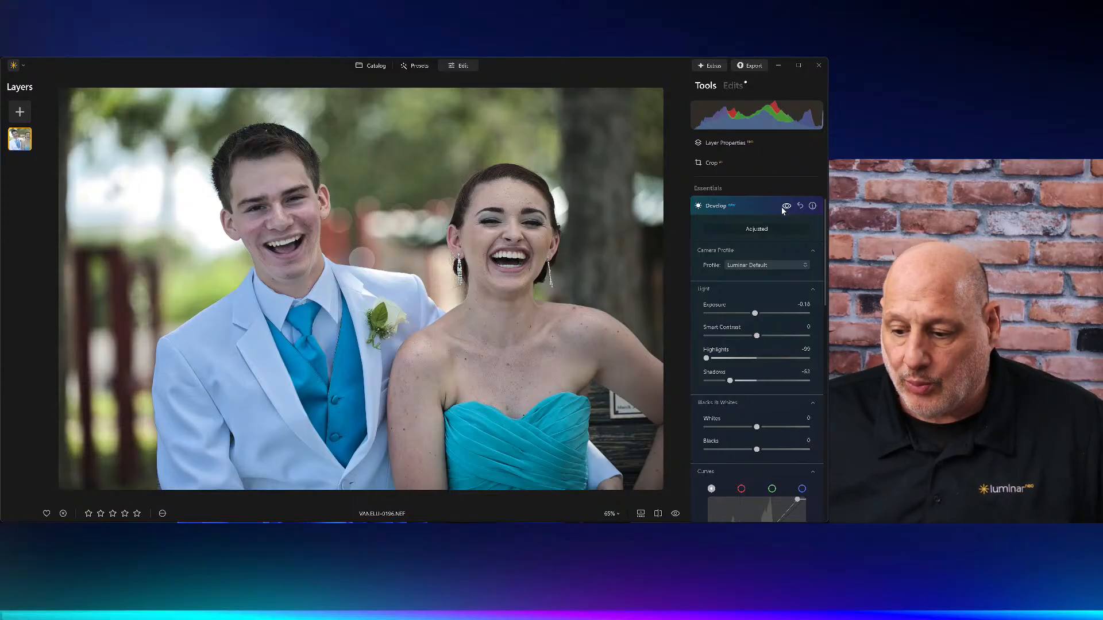
pyautogui.click(798, 207)
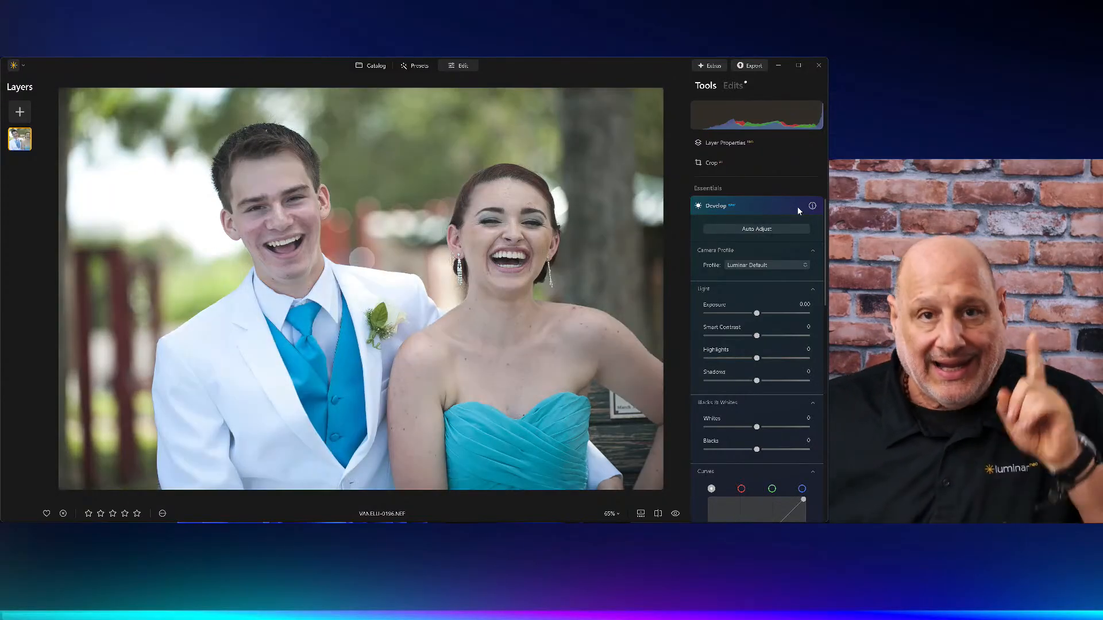
# - Apply the Camera Portrait profile and set Whites to 29 and Blacks to -32
pyautogui.click(767, 266)
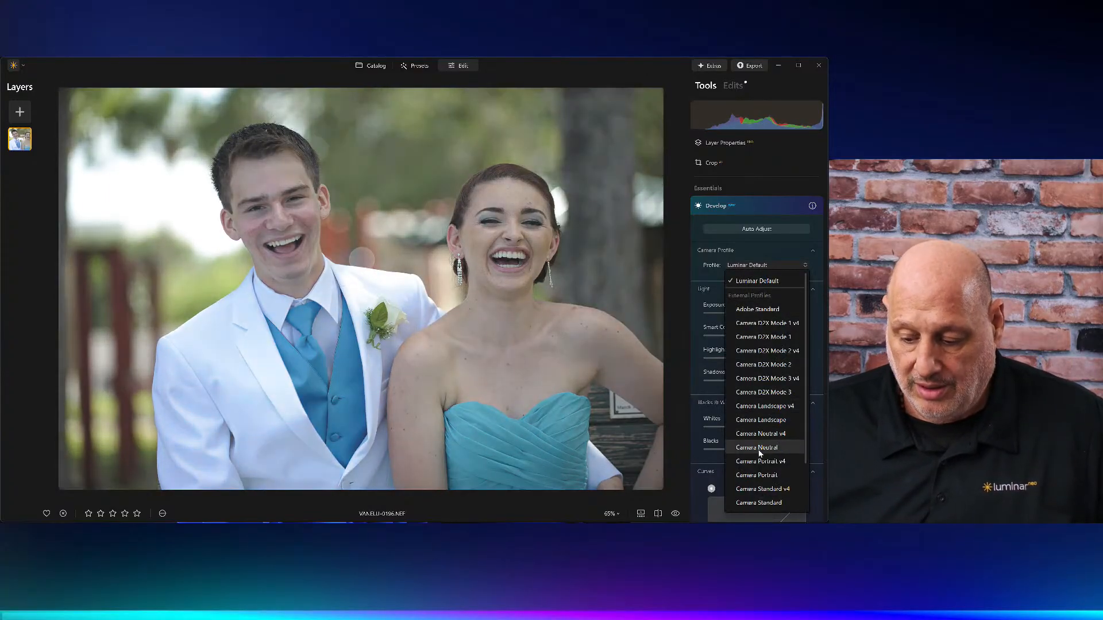
pyautogui.click(773, 476)
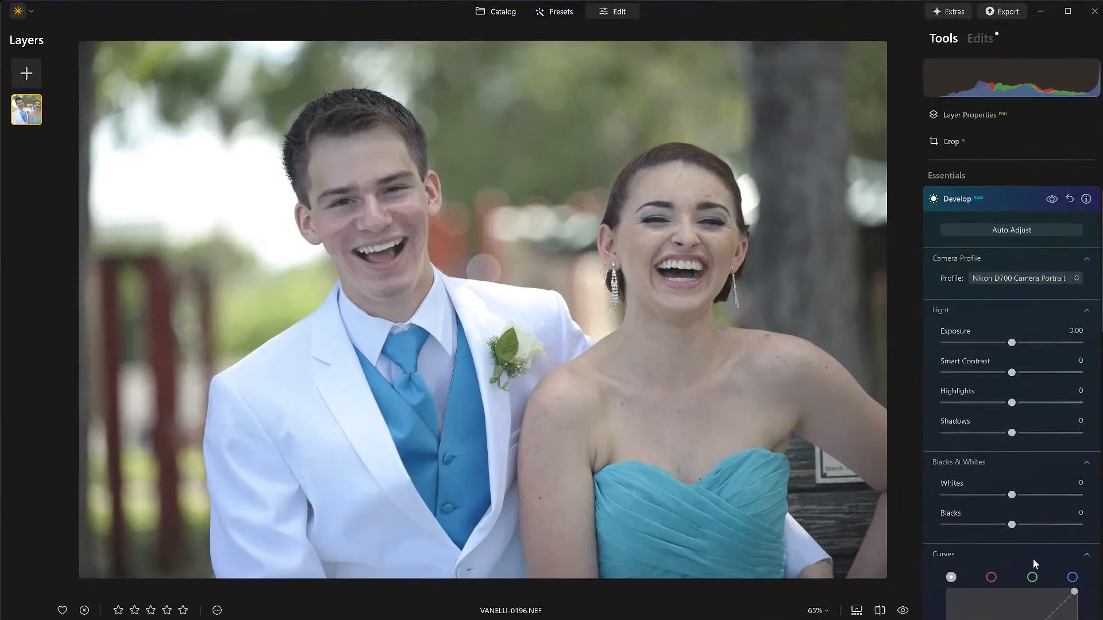
pyautogui.moveTo(1011, 525); pyautogui.dragTo(1032, 496)
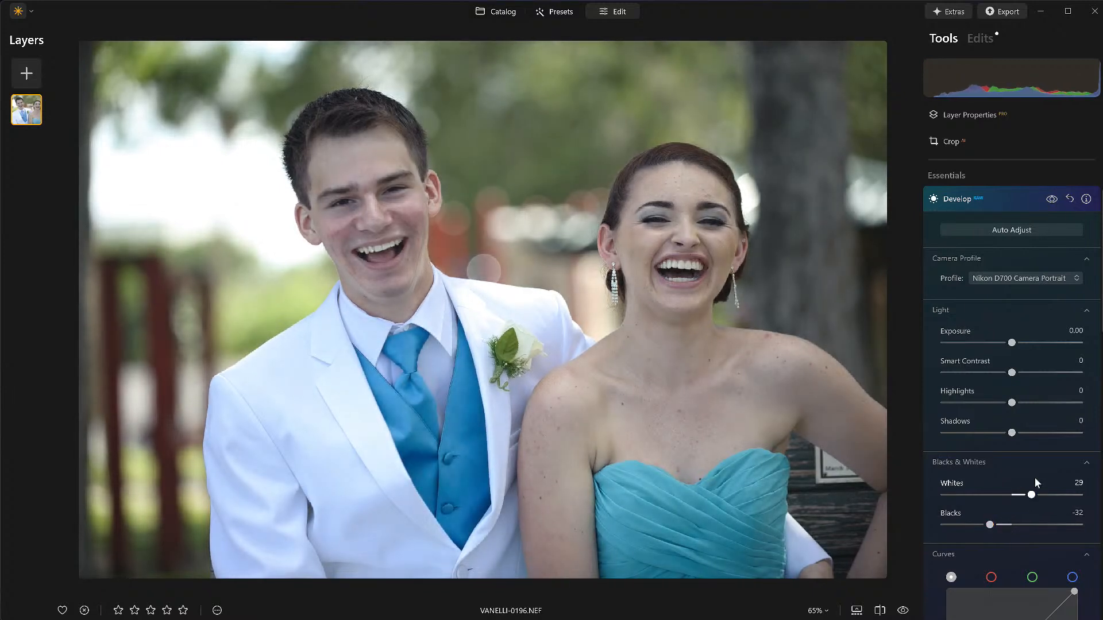
# - Set Highlights to -41 and Shadows to 49, checking the photo with the Develop edits switched off and on
pyautogui.moveTo(1012, 403); pyautogui.dragTo(1032, 432)
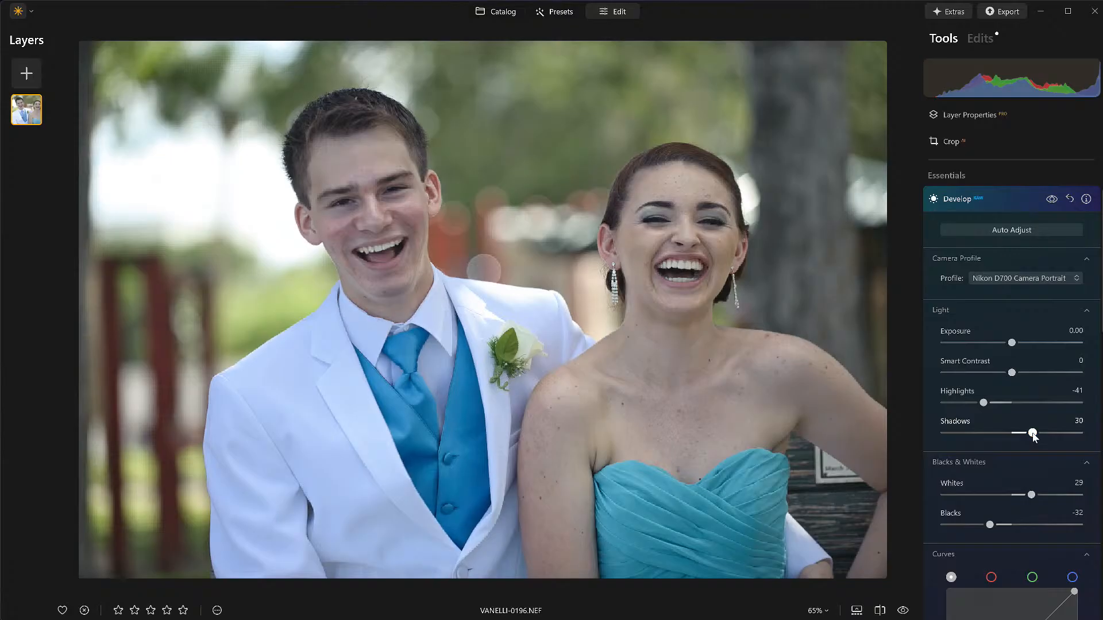
pyautogui.click(1050, 200)
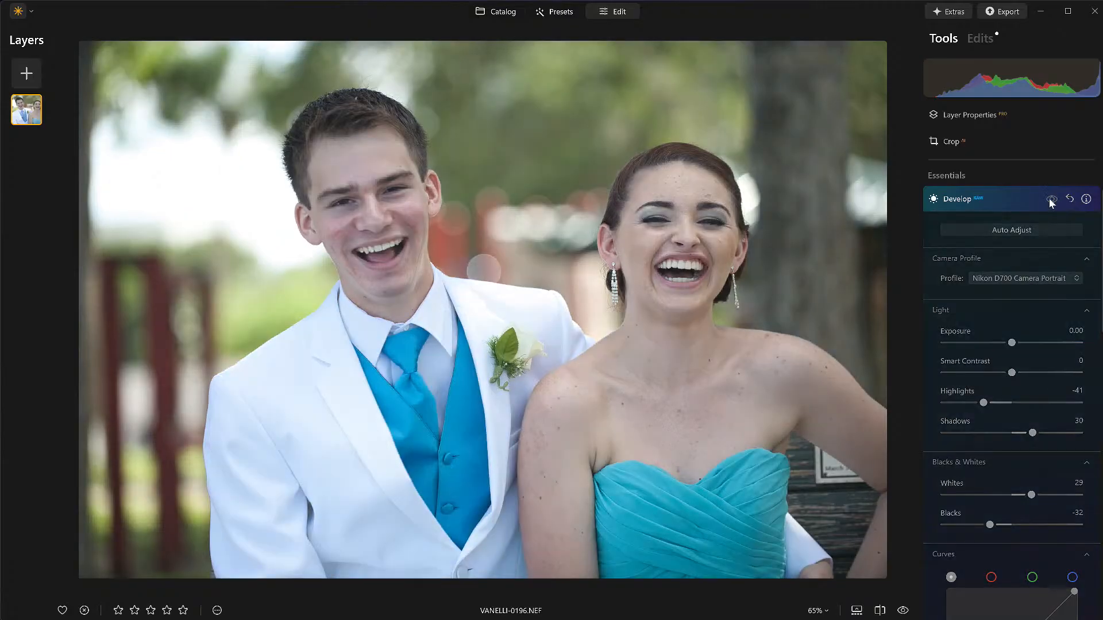
pyautogui.click(1051, 200)
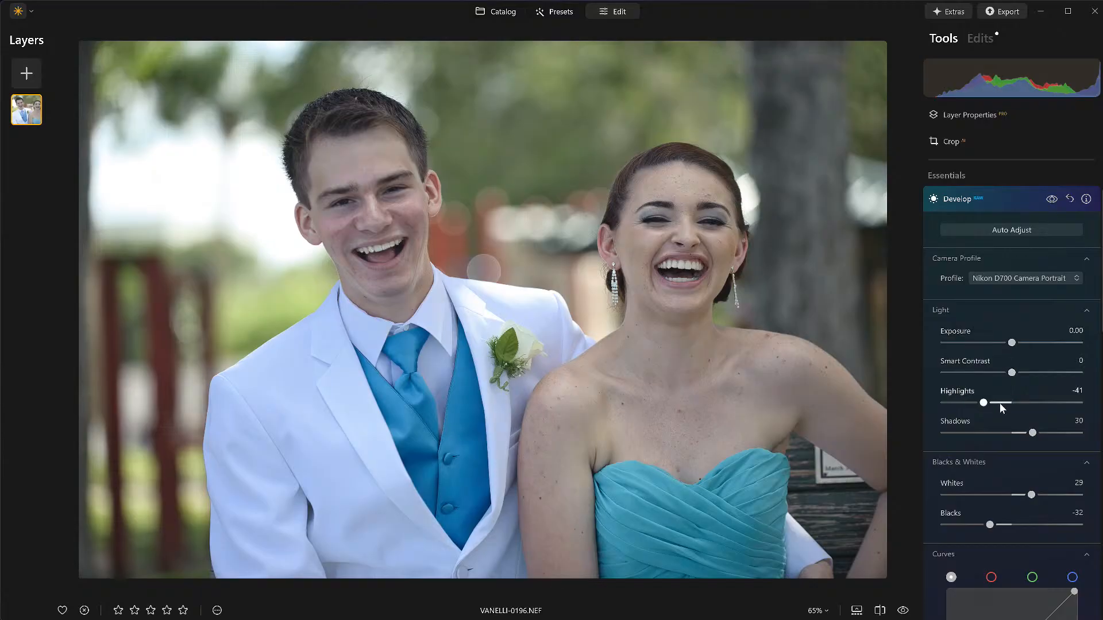
pyautogui.moveTo(1032, 433); pyautogui.dragTo(1046, 434)
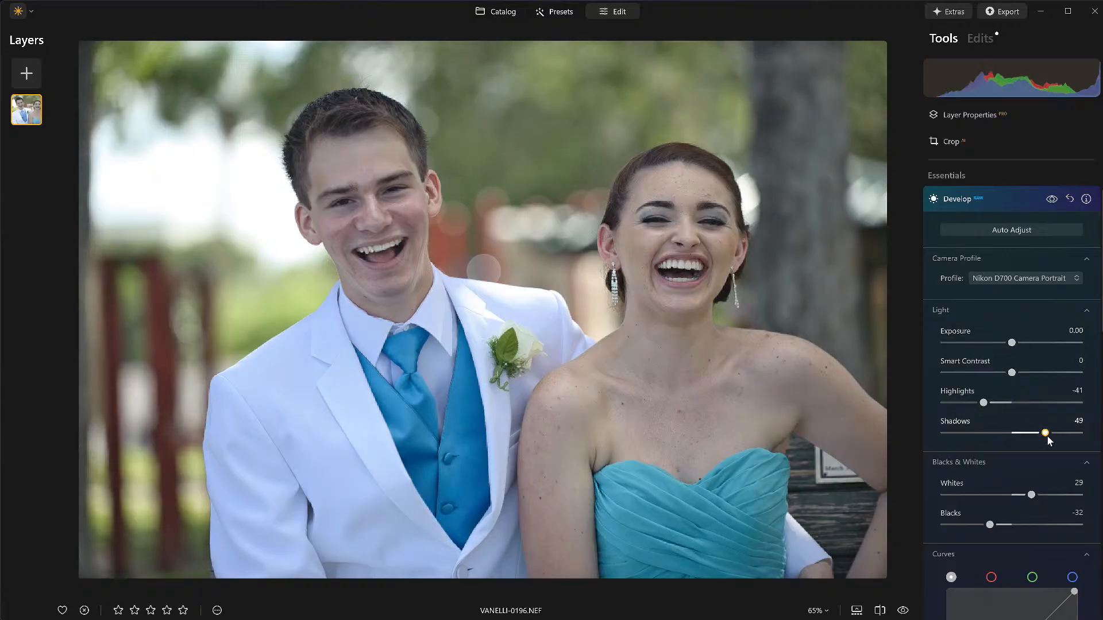
# - Try the Shade white balance in Develop's color settings, switch it to Daylight and warm the temperature to 6962
pyautogui.scroll(-8, 1002, 430)
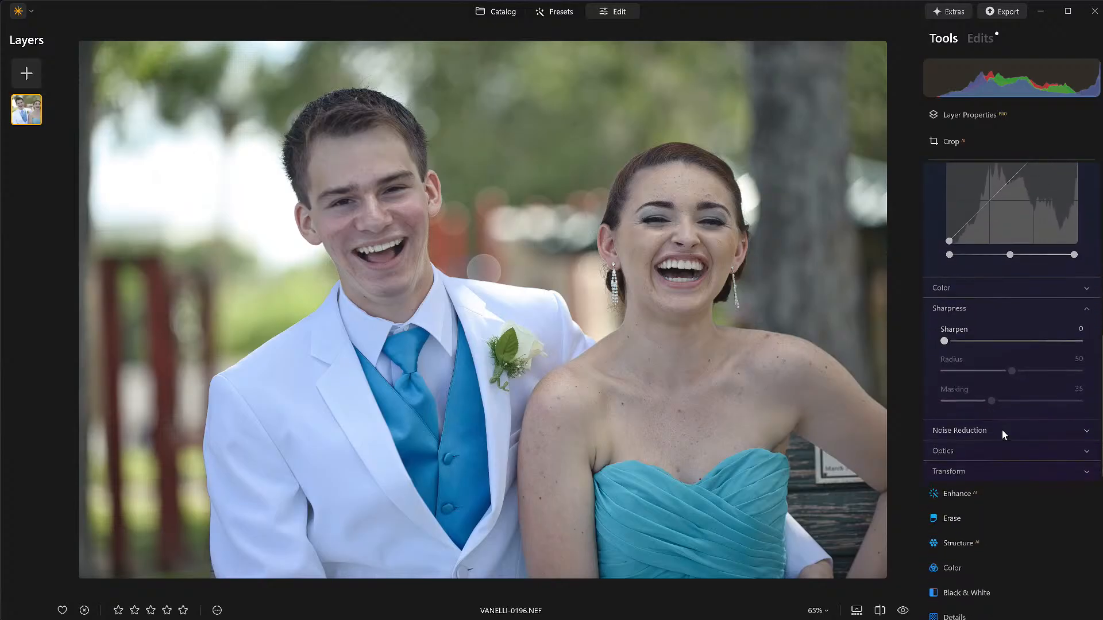
pyautogui.click(1069, 290)
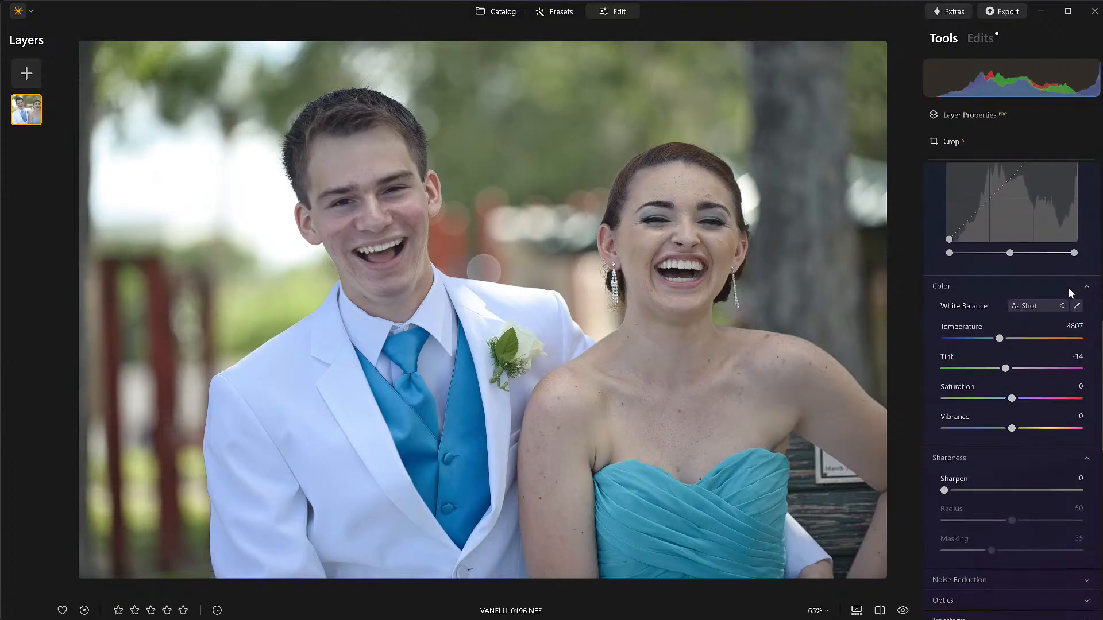
pyautogui.click(1045, 306)
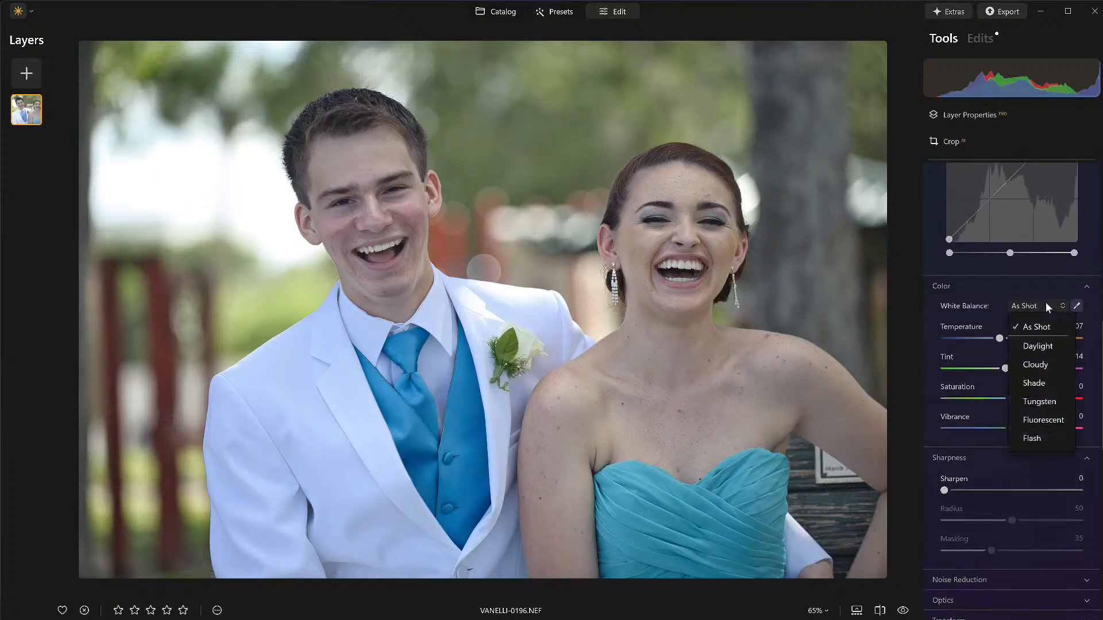
pyautogui.click(1030, 383)
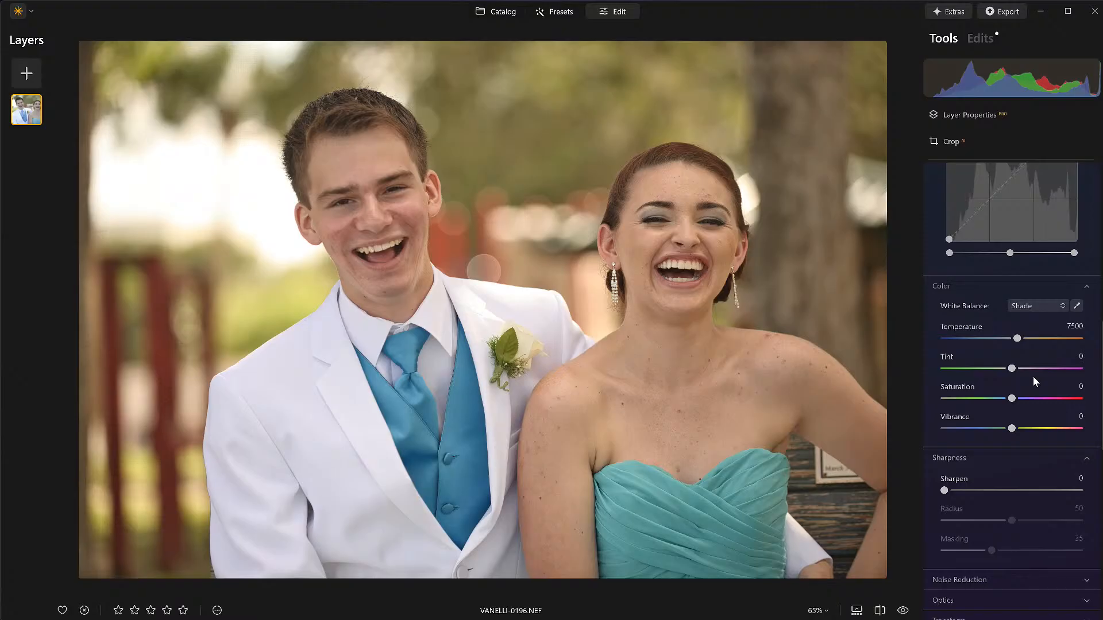
pyautogui.click(1046, 306)
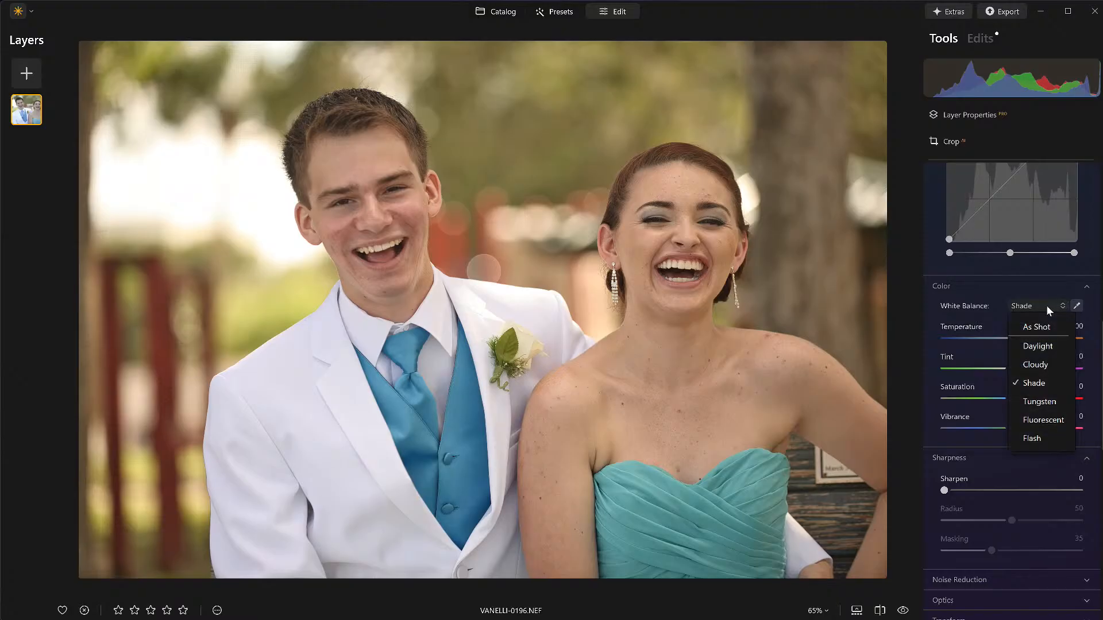
pyautogui.click(1041, 347)
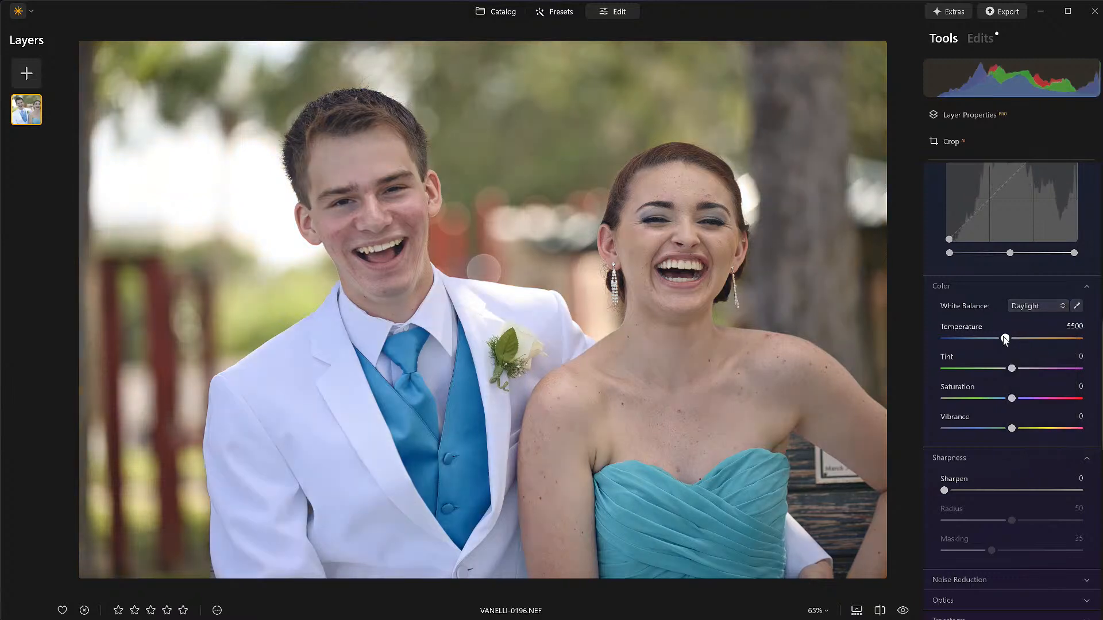
pyautogui.moveTo(1004, 339); pyautogui.dragTo(1014, 343)
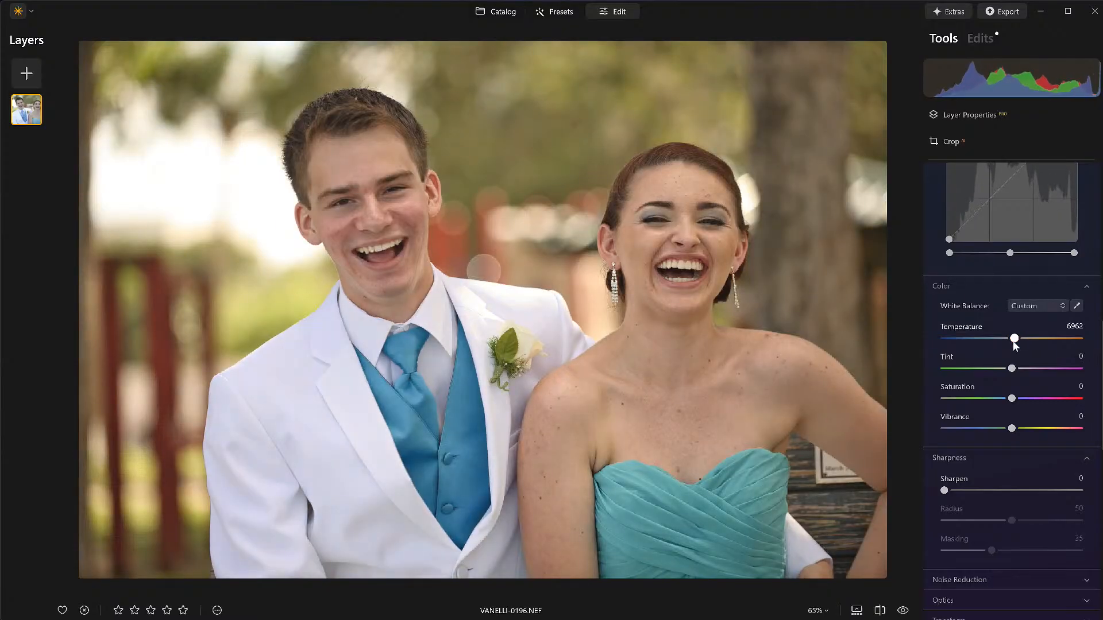
# - Compare the edited photo with its unedited original
pyautogui.click(902, 610)
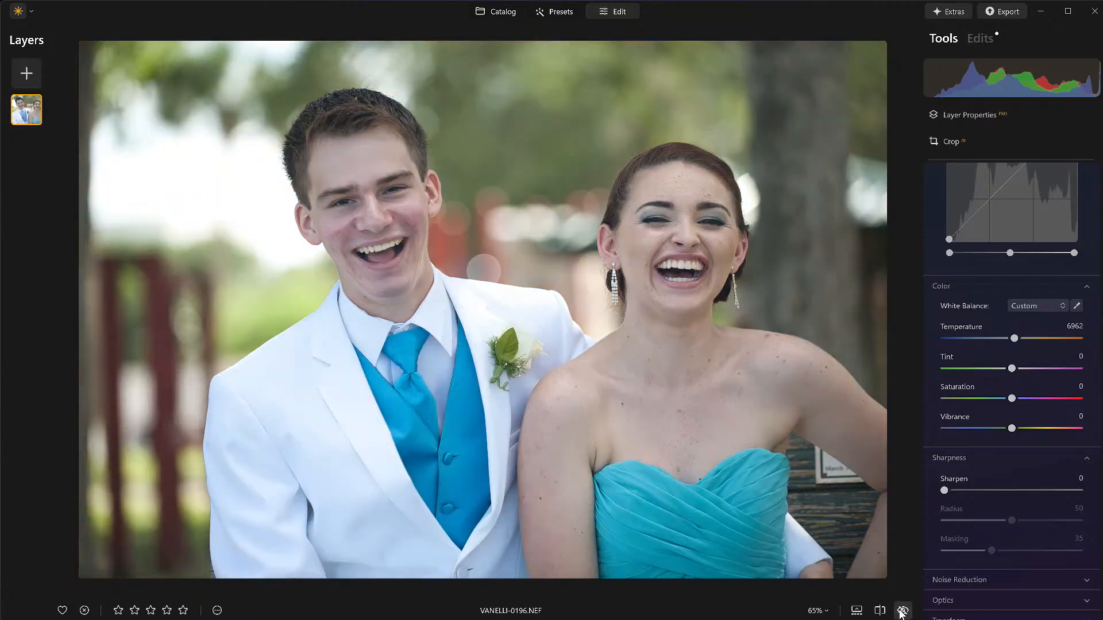
pyautogui.click(903, 610)
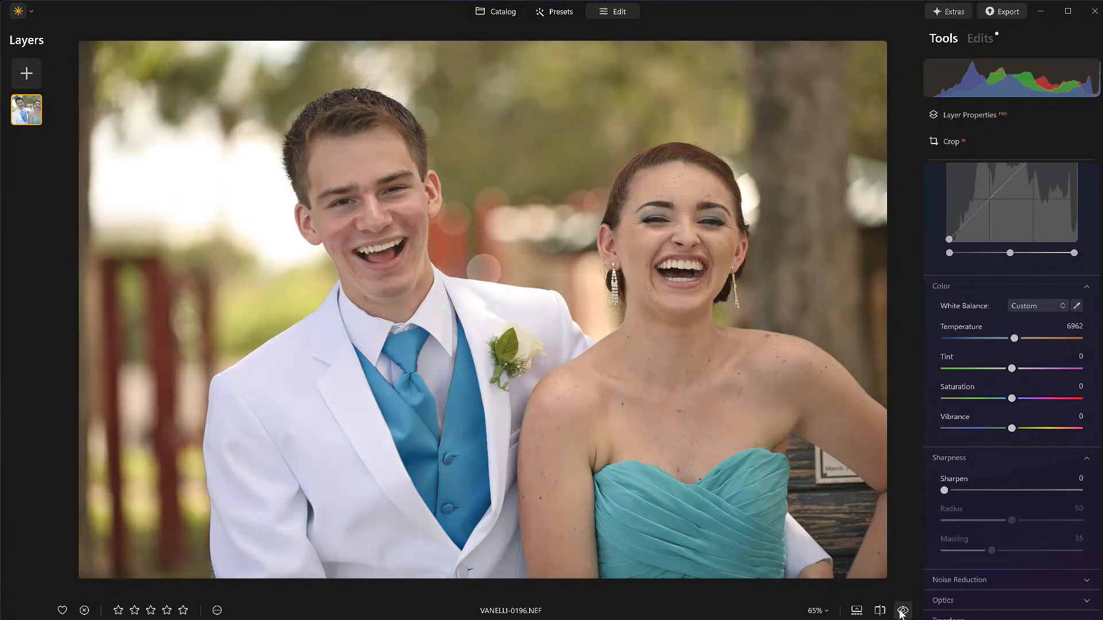
pyautogui.scroll(10, 980, 212)
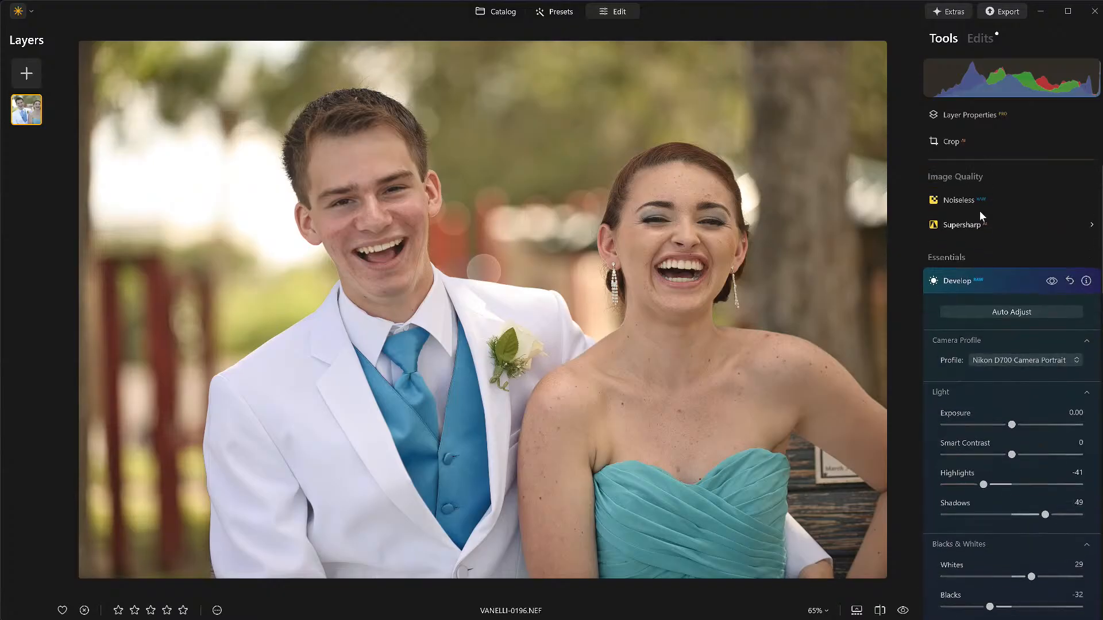
pyautogui.click(986, 144)
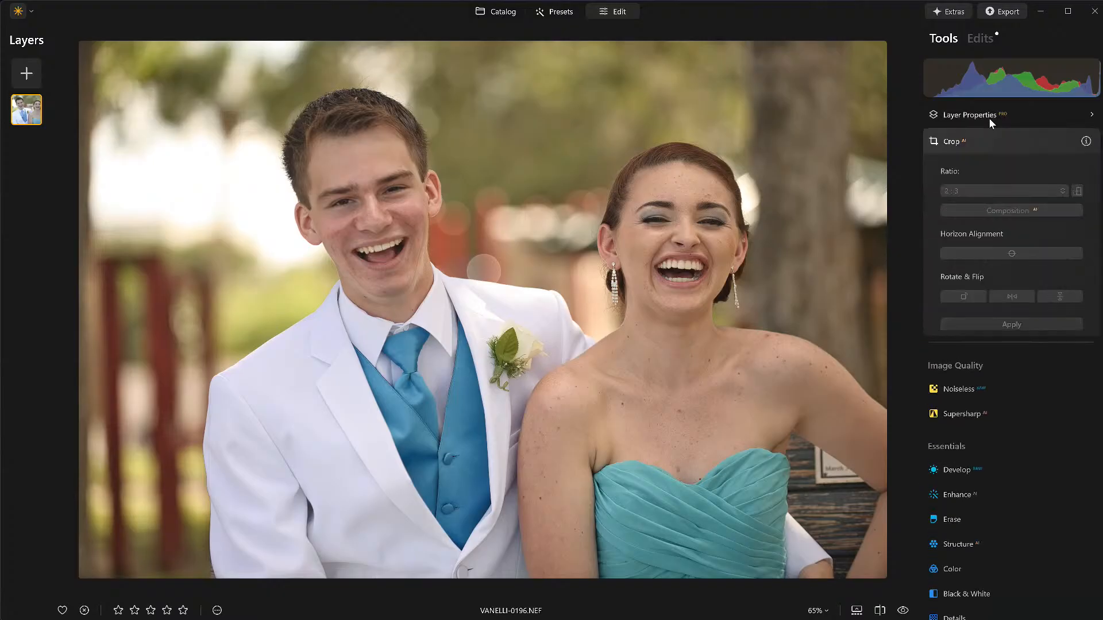
pyautogui.click(987, 119)
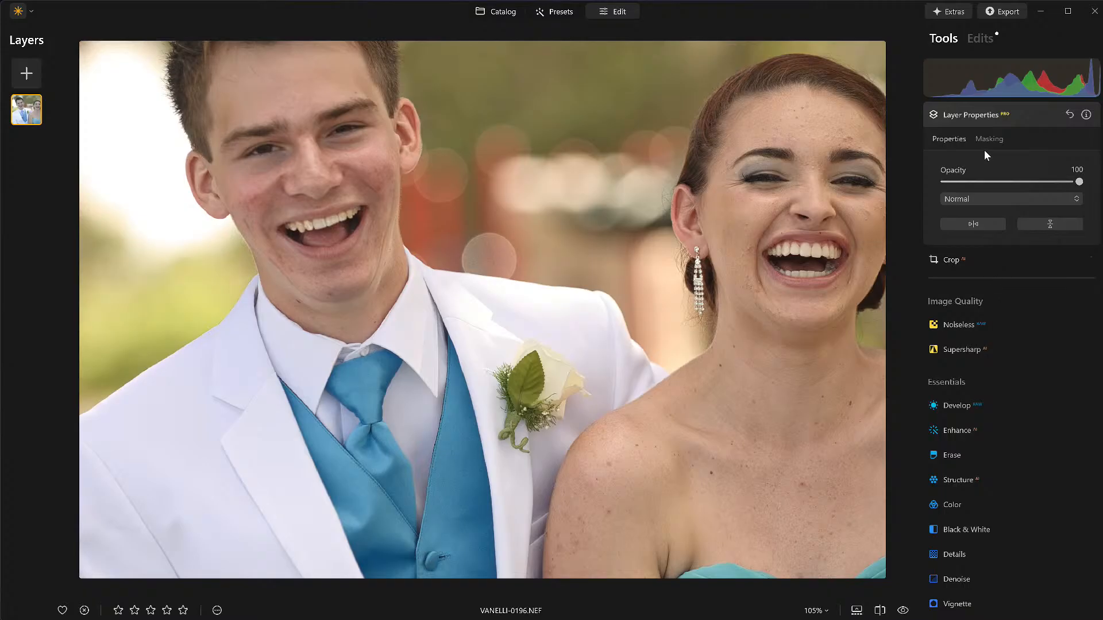
pyautogui.click(978, 113)
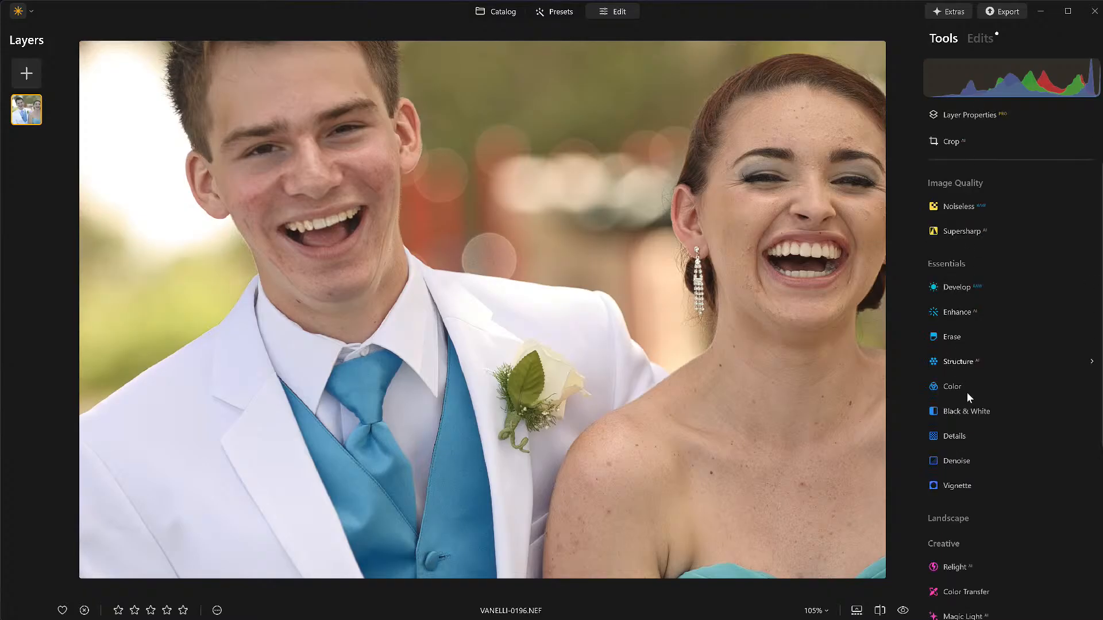
# - Add a vignette centered between the couple, with Amount -56 and Inner Light 32
pyautogui.click(960, 487)
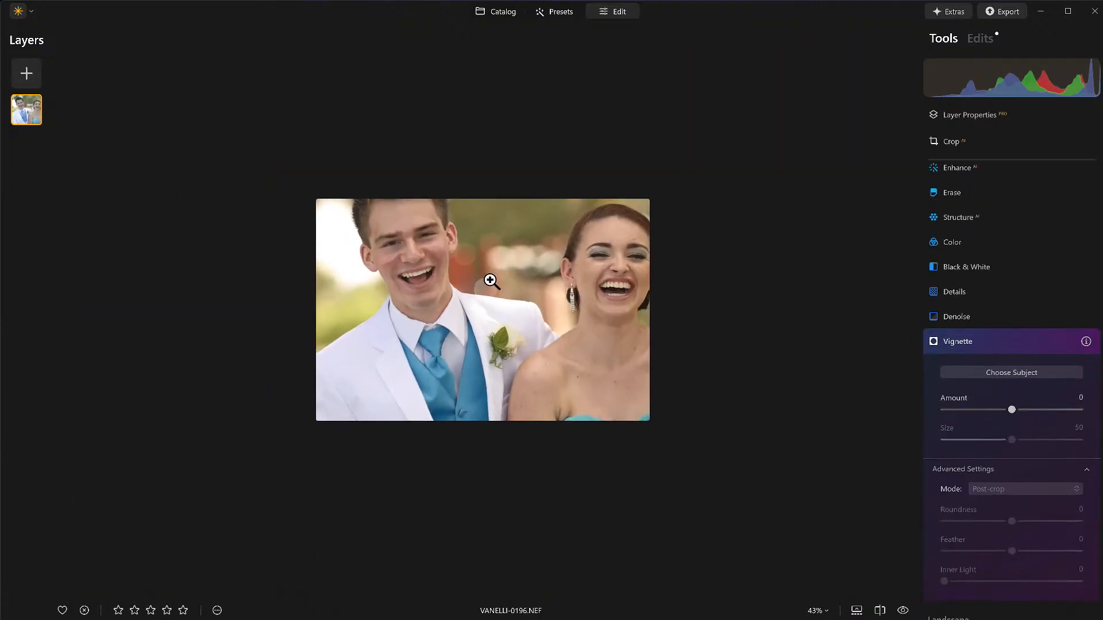
pyautogui.click(1011, 372)
pyautogui.click(511, 297)
pyautogui.moveTo(1012, 409); pyautogui.dragTo(976, 426)
pyautogui.moveTo(943, 578); pyautogui.dragTo(988, 581)
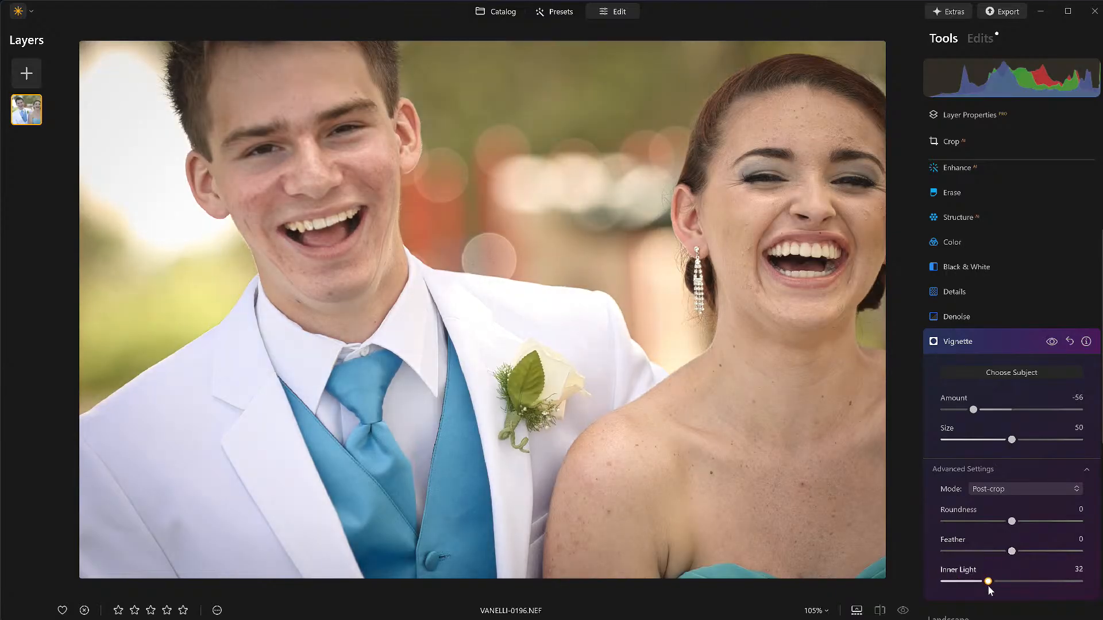
pyautogui.click(1001, 346)
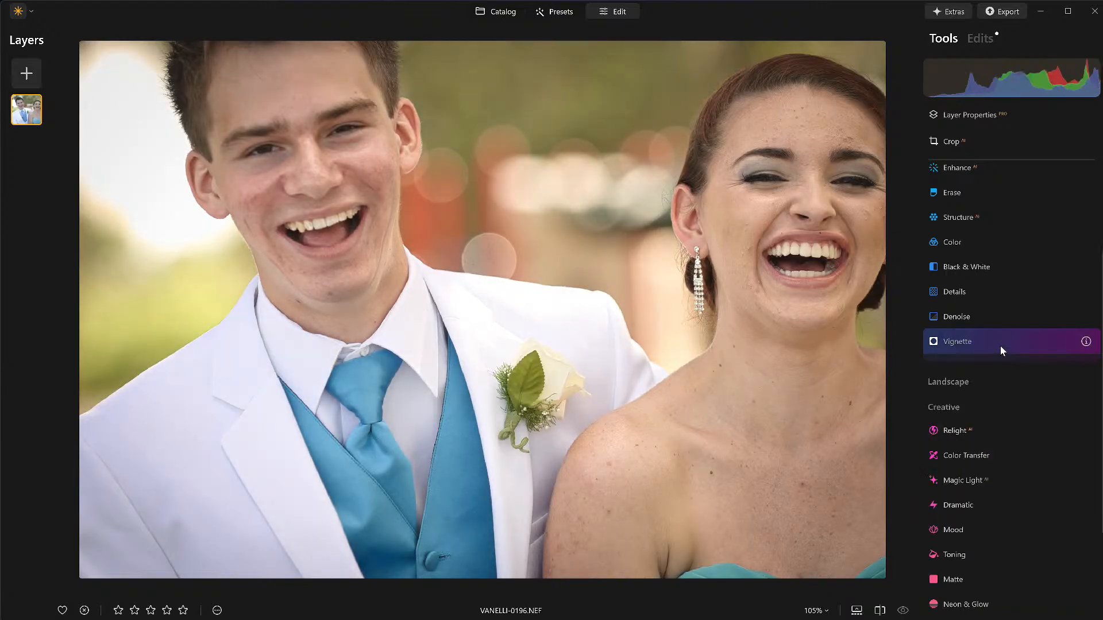
# - Restore the crop to the full frame at the original ratio
pyautogui.click(959, 144)
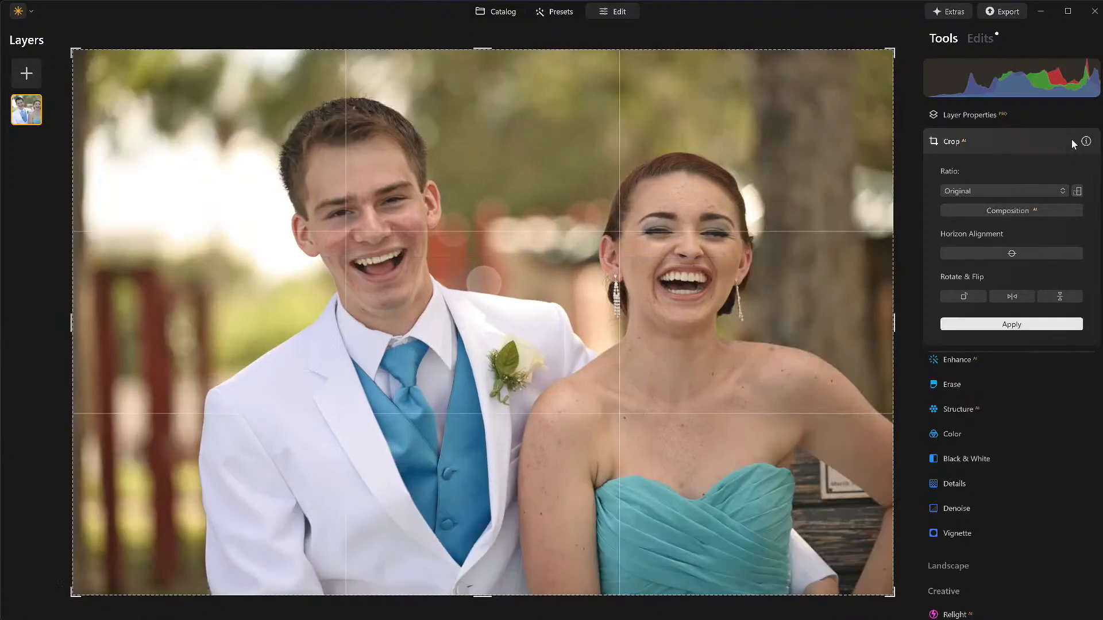
pyautogui.click(1021, 136)
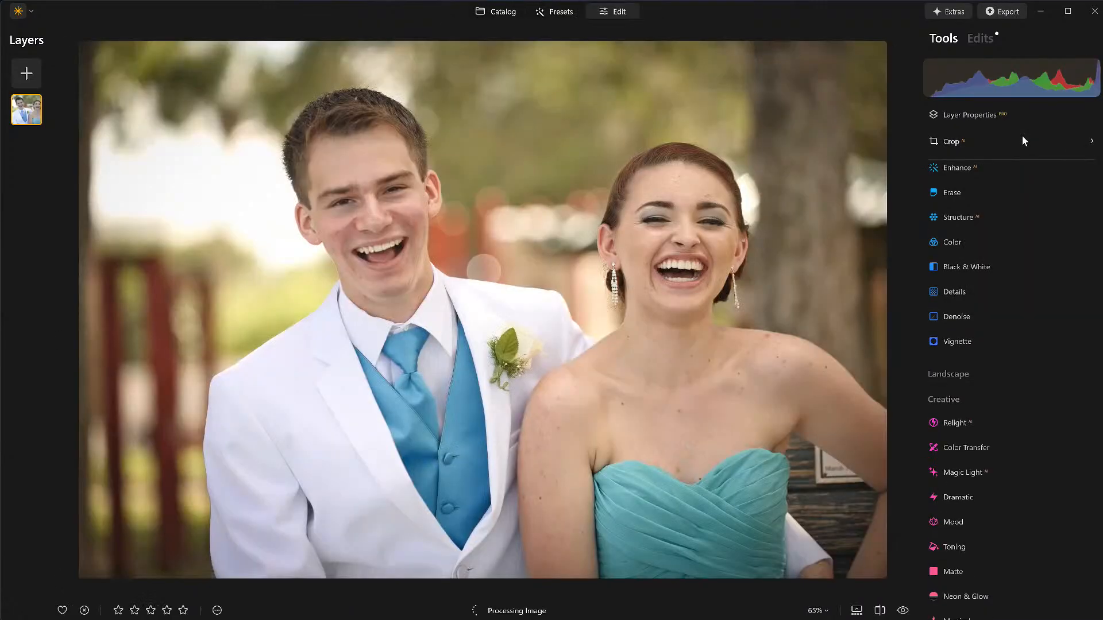
# - Review the vignette among the applied edits, comparing the photo with it switched off and on
pyautogui.click(976, 38)
pyautogui.click(1040, 113)
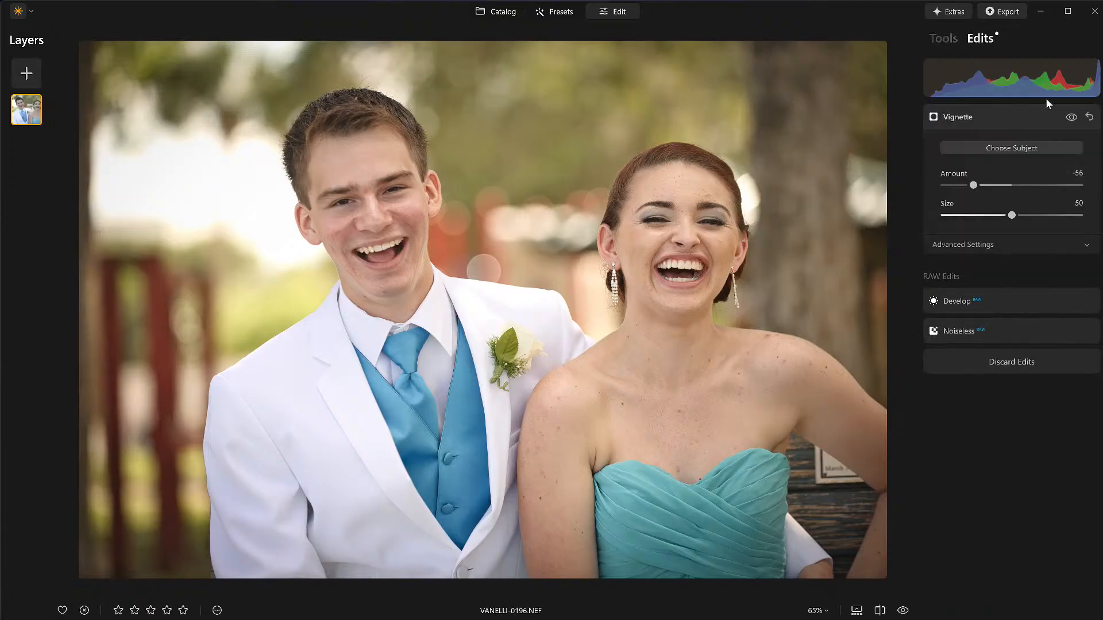
pyautogui.click(1072, 117)
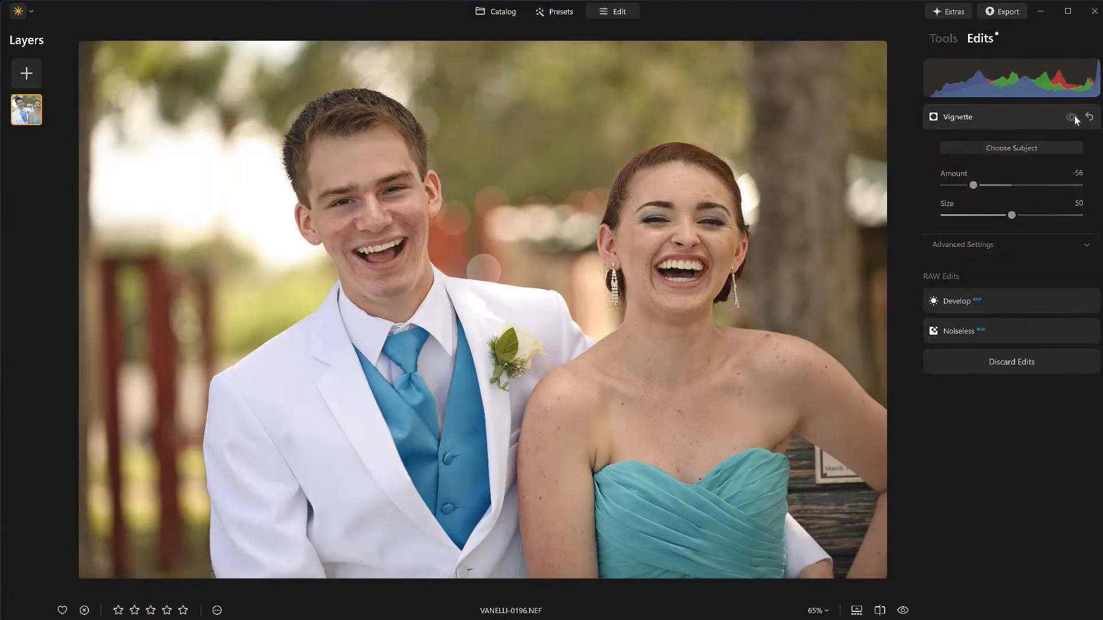
pyautogui.click(1073, 117)
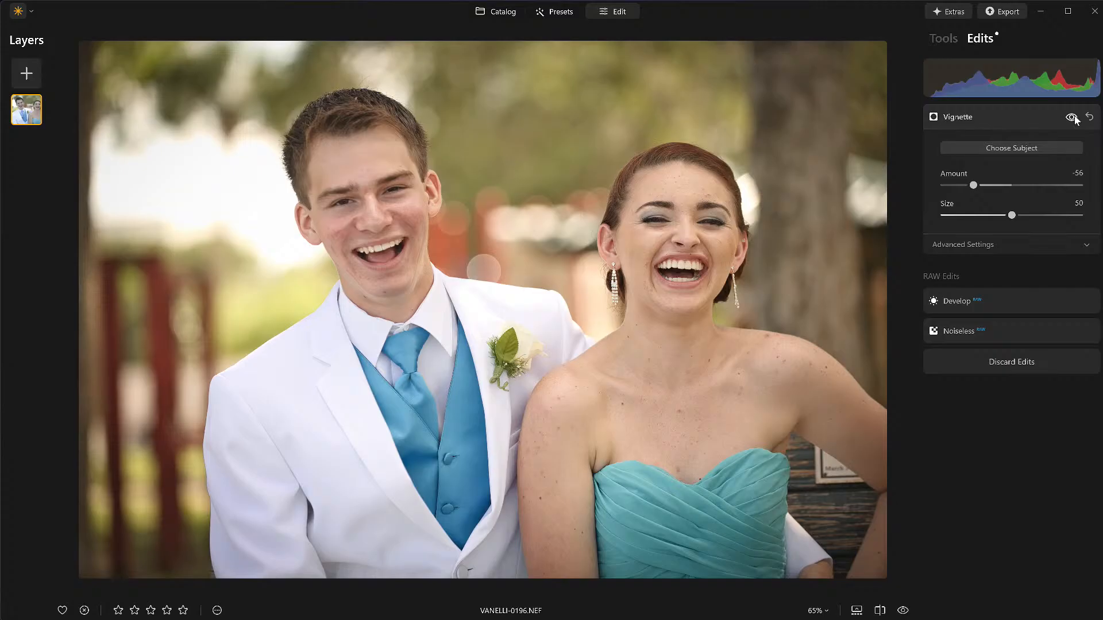
# - Open the vanelli-0139 portrait of the older couple from the catalog and compare it with its unedited original
pyautogui.click(943, 43)
pyautogui.press('g')
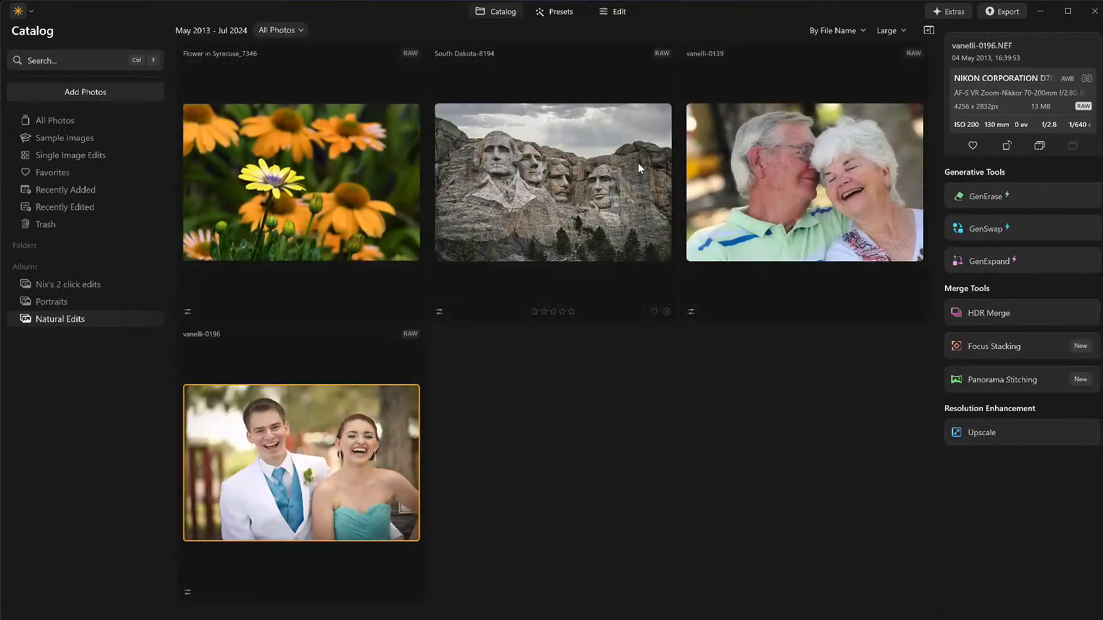
pyautogui.doubleClick(774, 165)
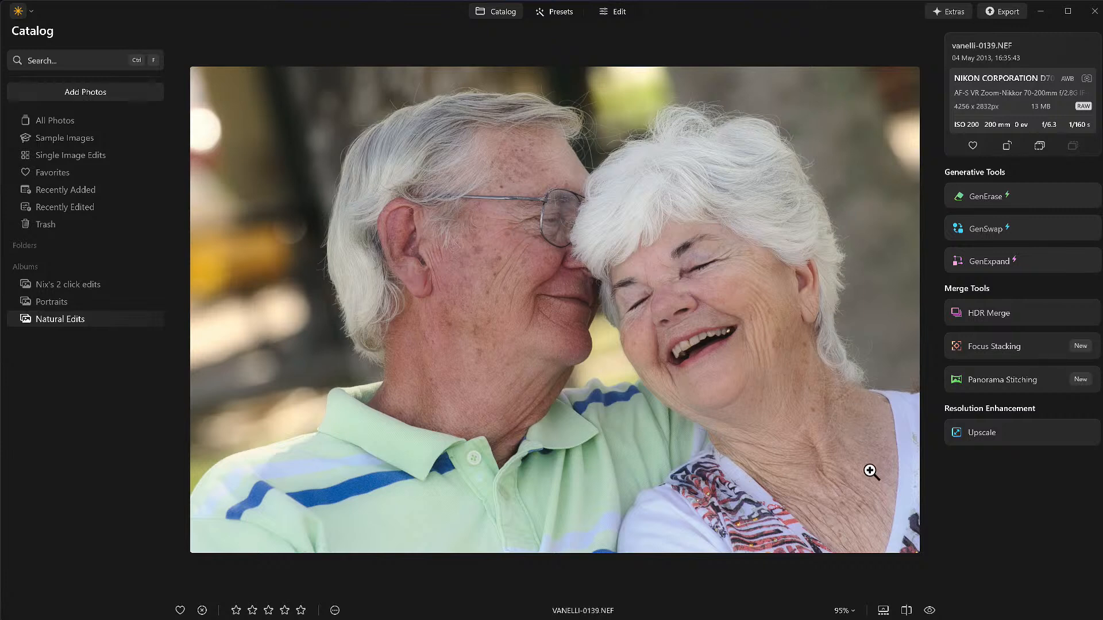
pyautogui.click(929, 611)
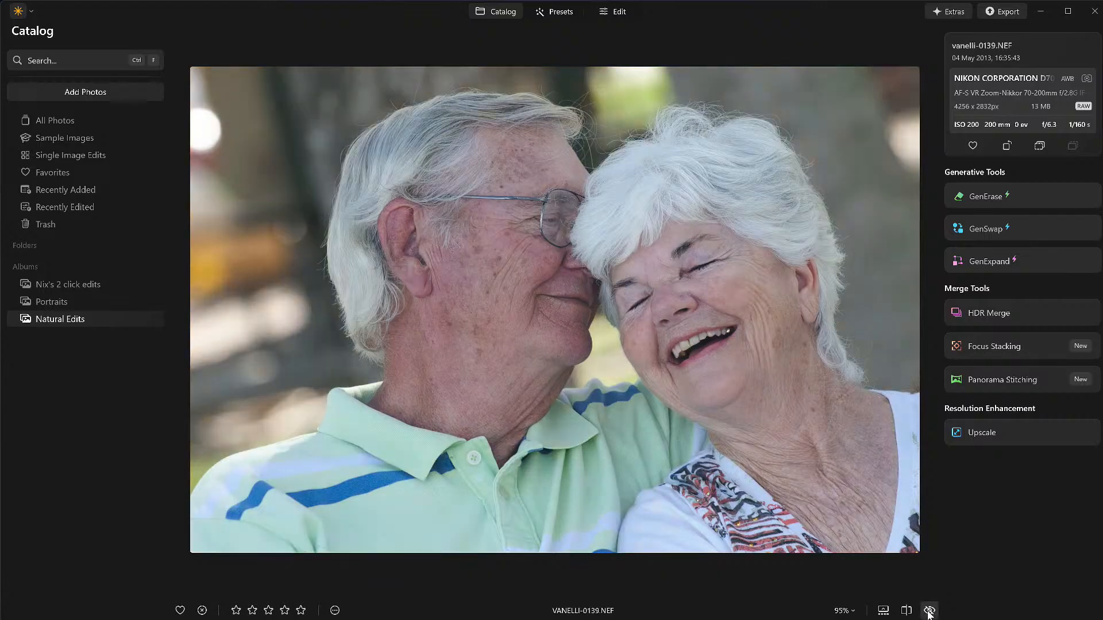
pyautogui.click(929, 612)
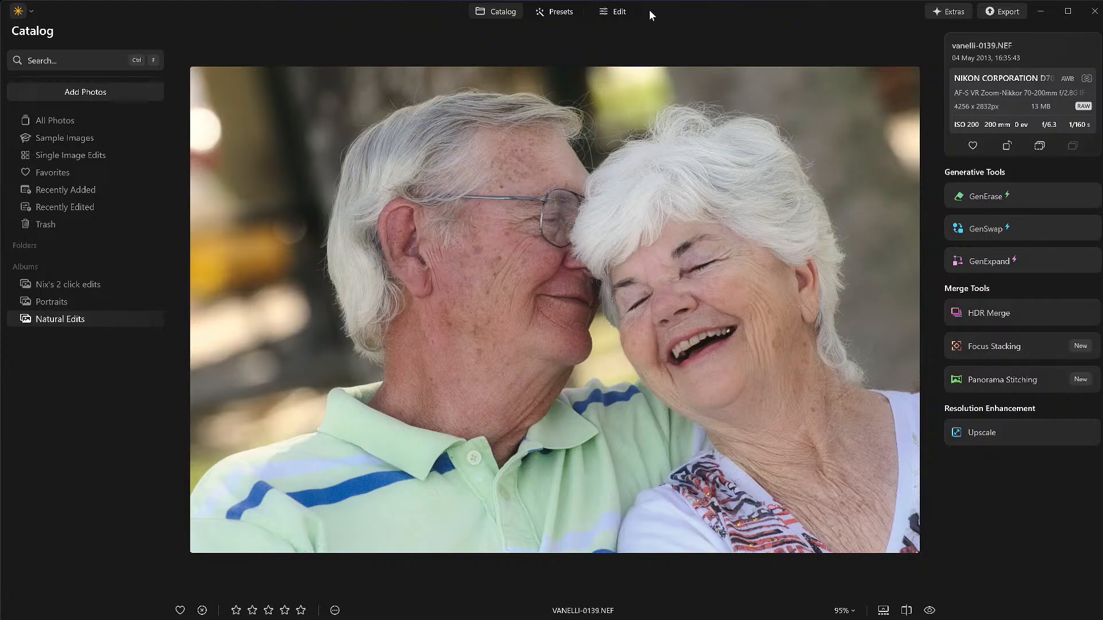
# - Open the portrait's applied edits for review, comparing the photo with the Glow edit switched off and on
pyautogui.click(600, 12)
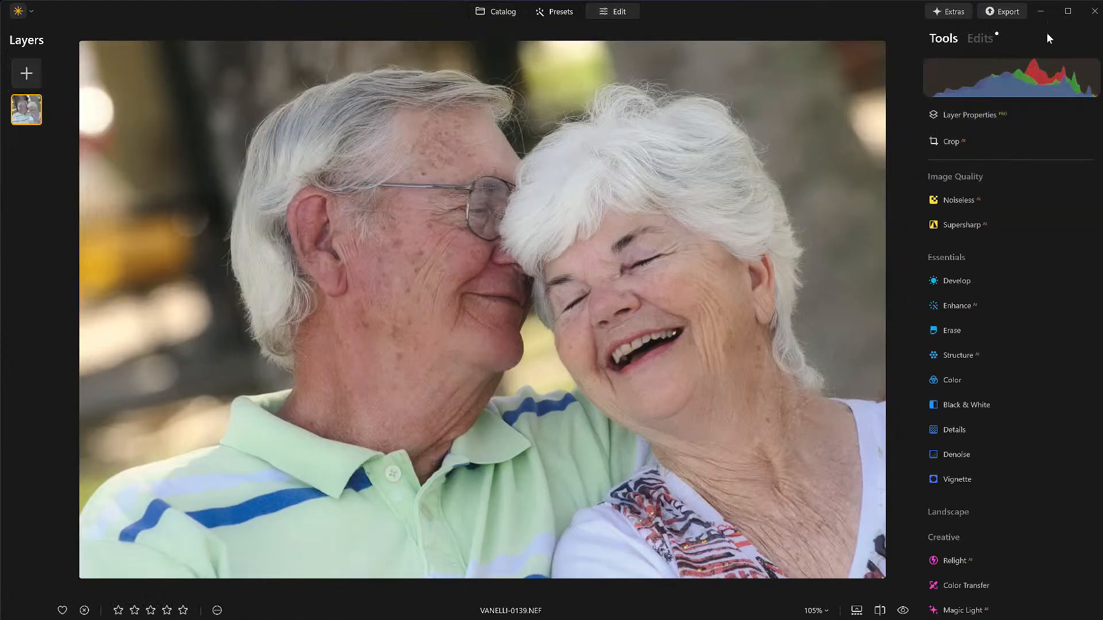
pyautogui.click(981, 38)
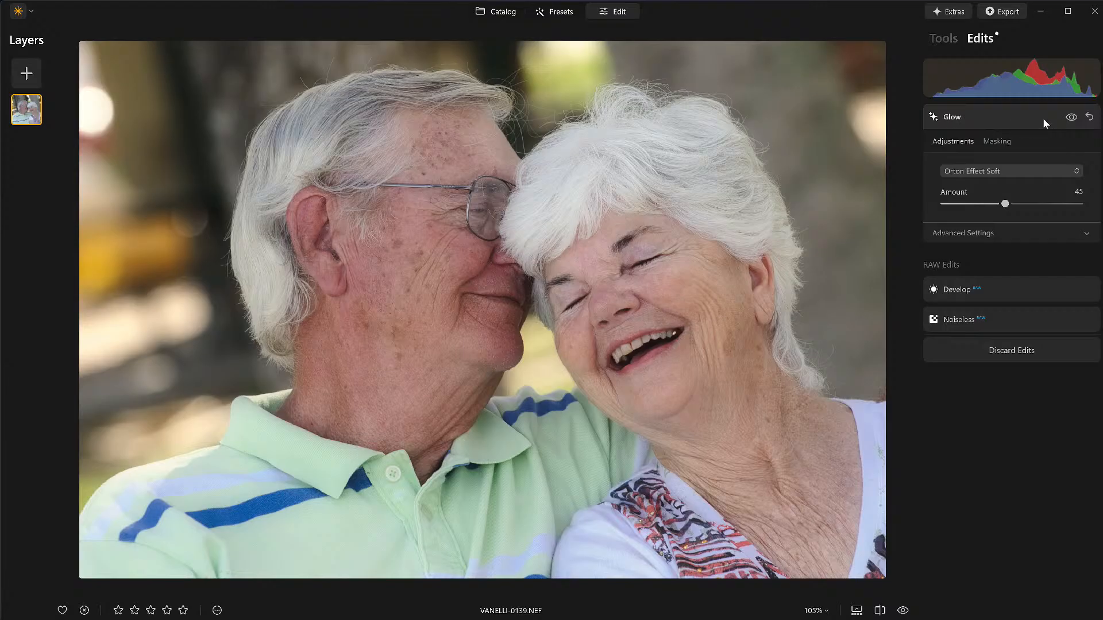
pyautogui.click(1071, 118)
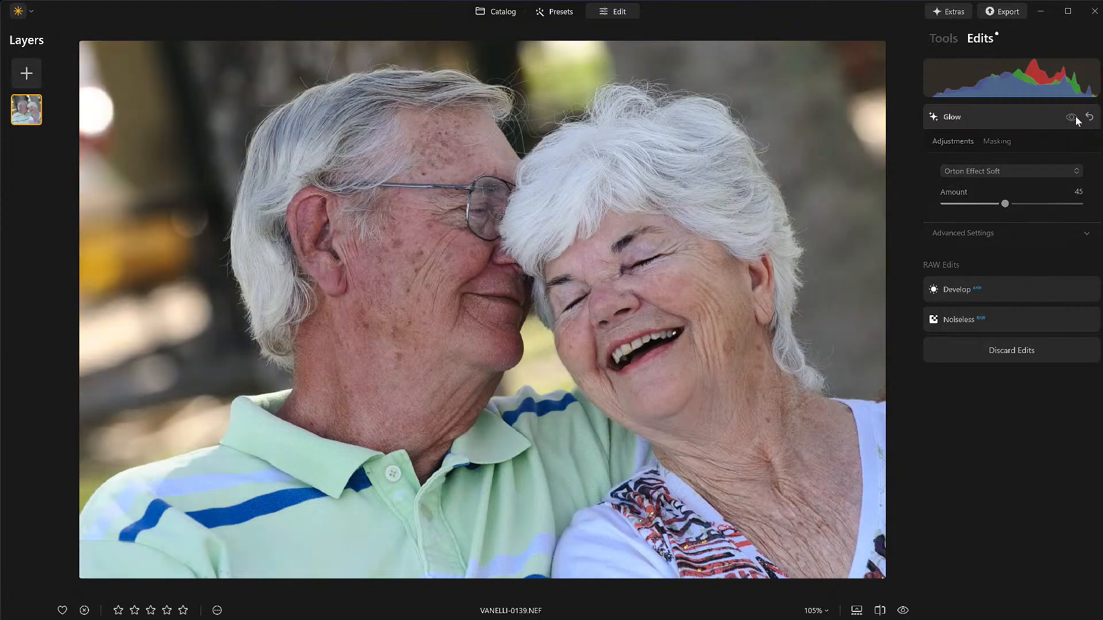
pyautogui.click(1071, 118)
pyautogui.click(1072, 117)
pyautogui.click(1071, 118)
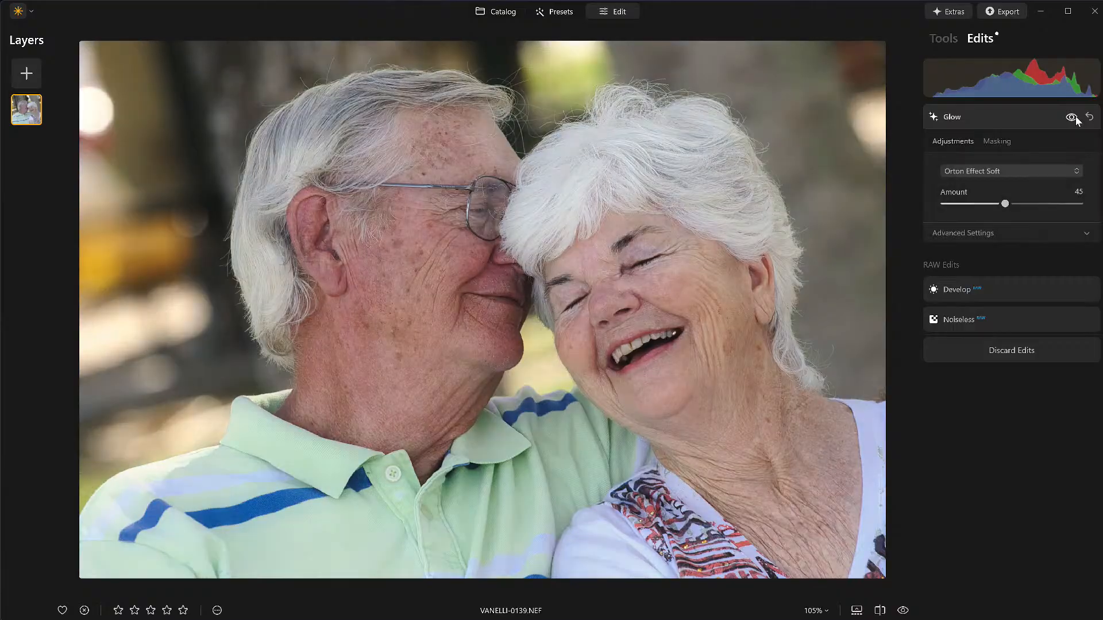
pyautogui.click(1015, 117)
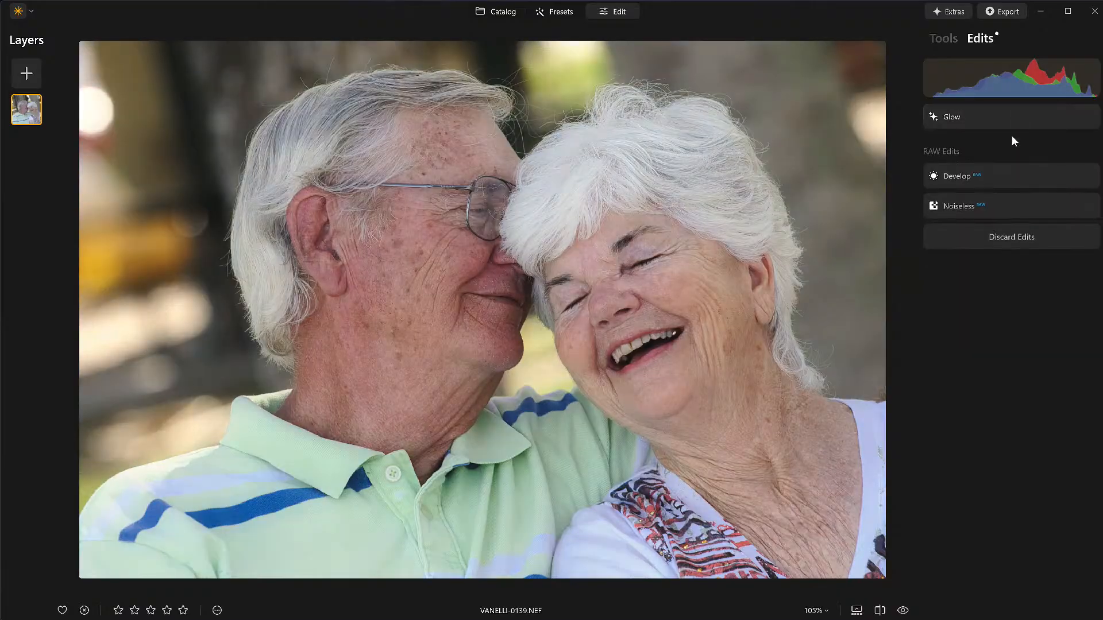
pyautogui.rightClick(730, 192)
# - Reset the RAW Develop and Glow edits of the portrait to their defaults
pyautogui.click(987, 172)
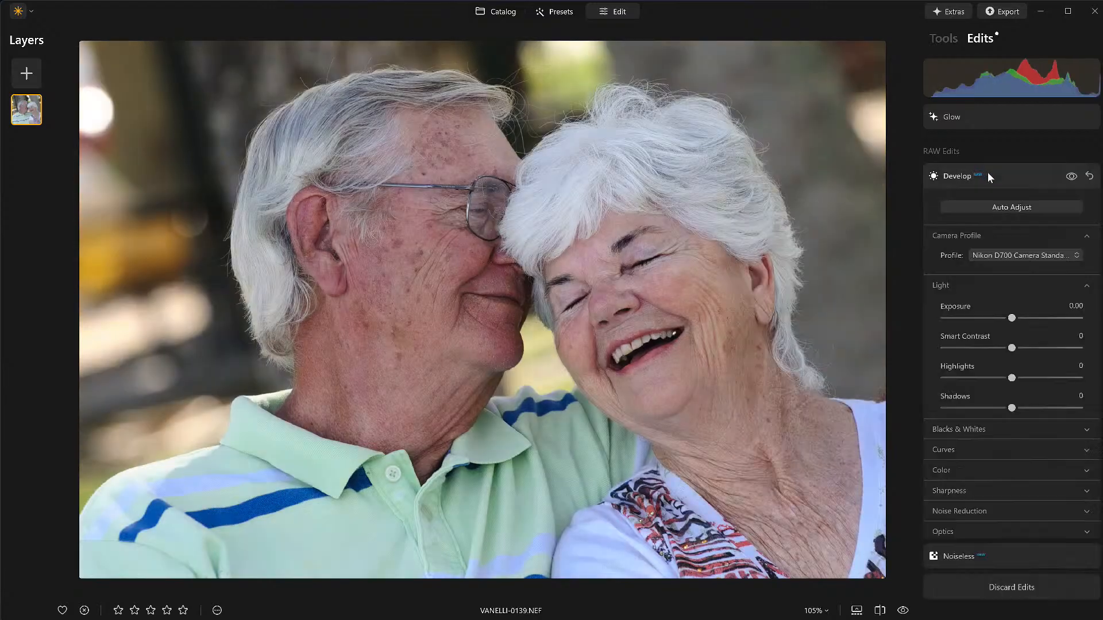
pyautogui.click(1089, 168)
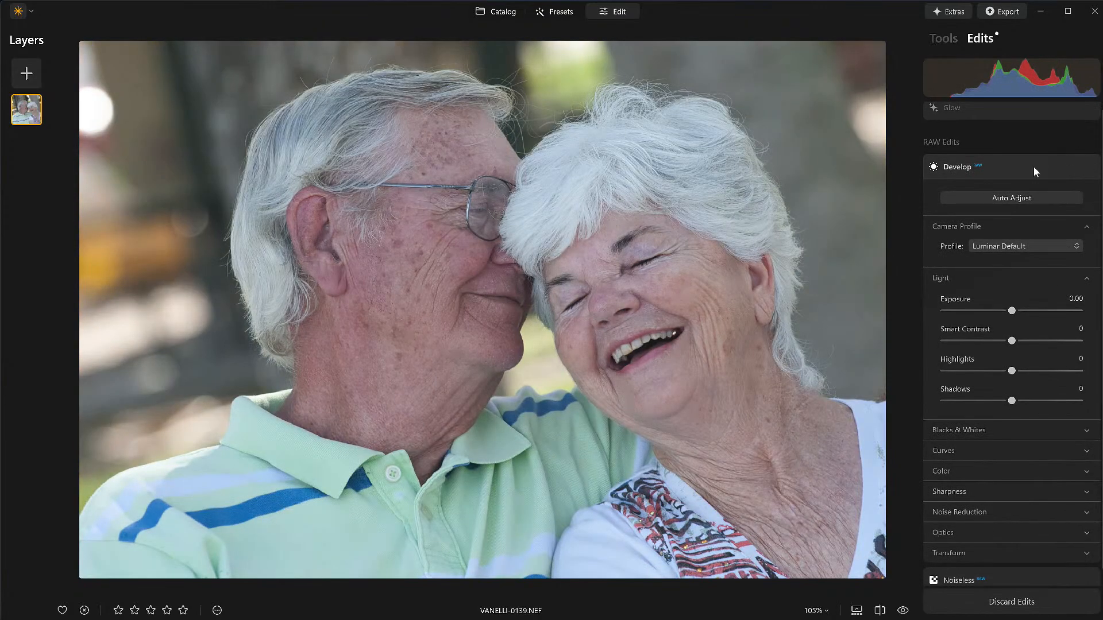
pyautogui.click(1027, 123)
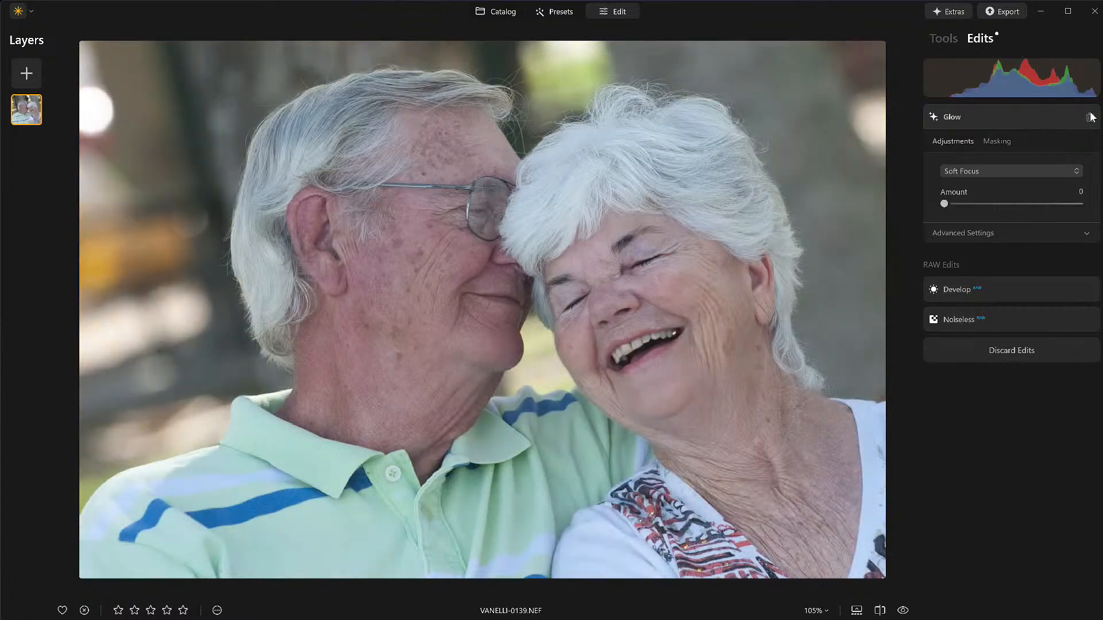
pyautogui.click(1090, 117)
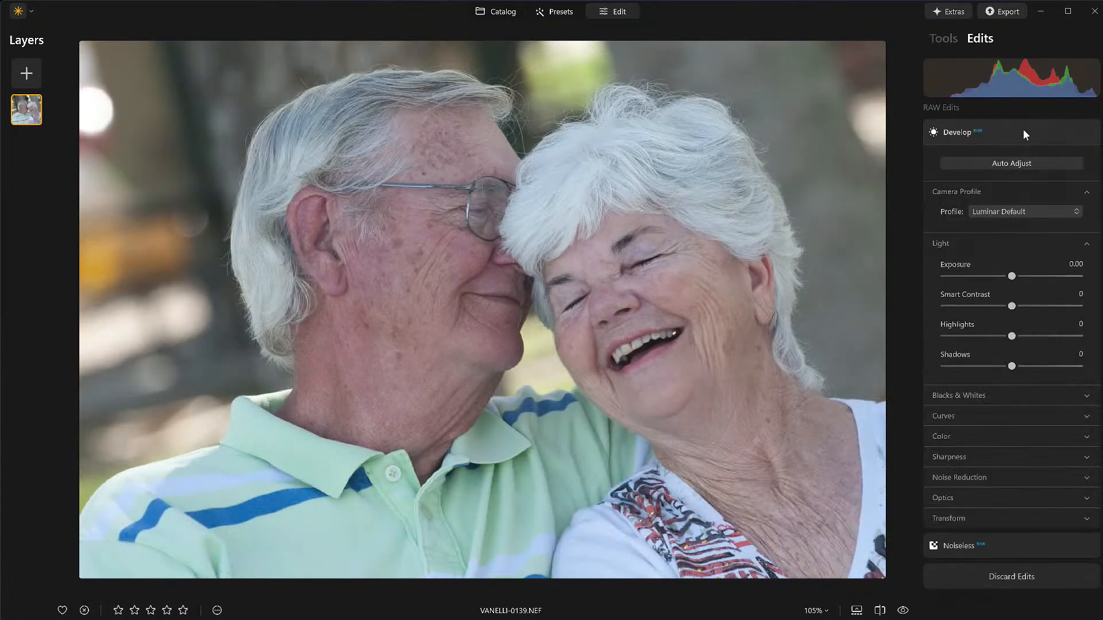
# - Auto-adjust the RAW Develop settings, refining Highlights to -60 and Shadows to -18
pyautogui.click(1019, 165)
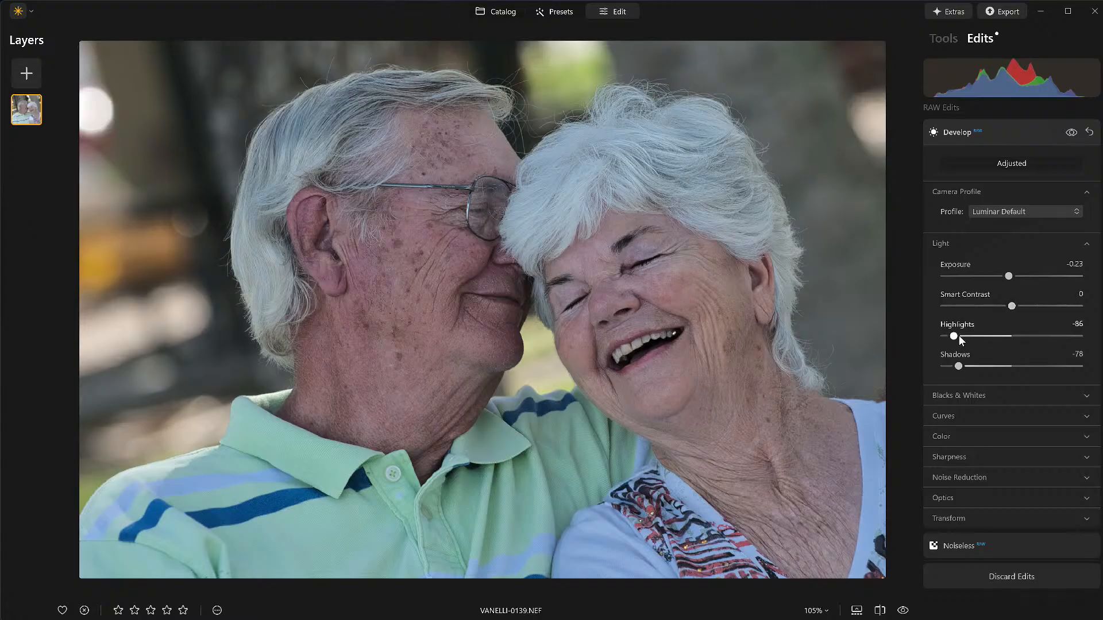
pyautogui.moveTo(953, 336); pyautogui.dragTo(999, 369)
# - Set Whites to 19 and Blacks to 22 in the RAW Develop settings
pyautogui.click(991, 395)
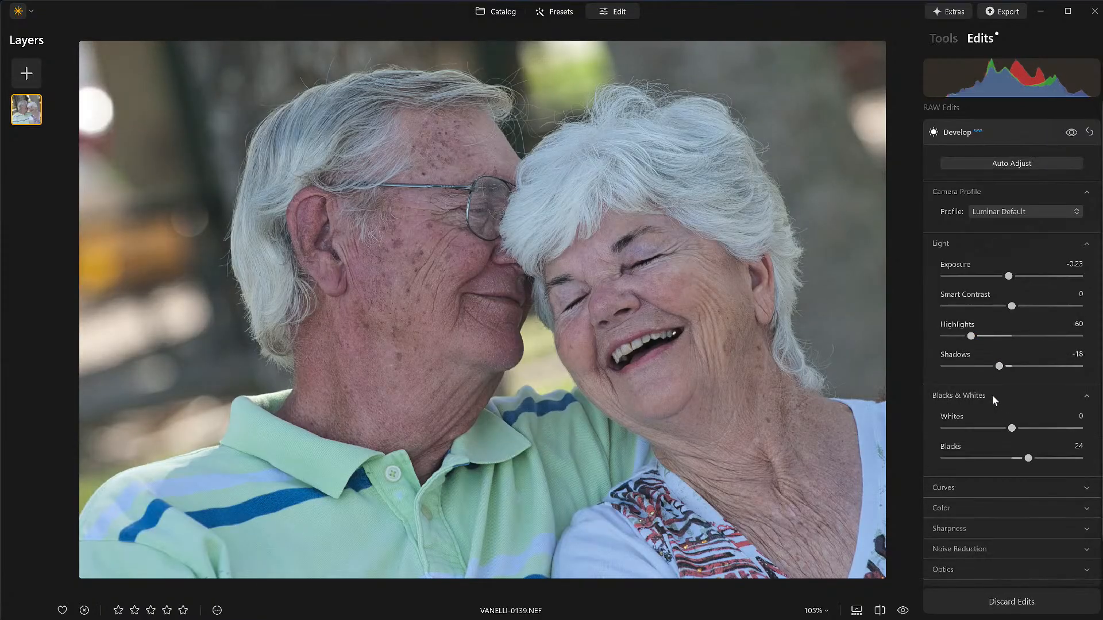
pyautogui.moveTo(1026, 459)
pyautogui.mouseDown()
pyautogui.moveTo(994, 463)
pyautogui.moveTo(1026, 465)
pyautogui.mouseUp()
pyautogui.moveTo(1011, 428); pyautogui.dragTo(1026, 429)
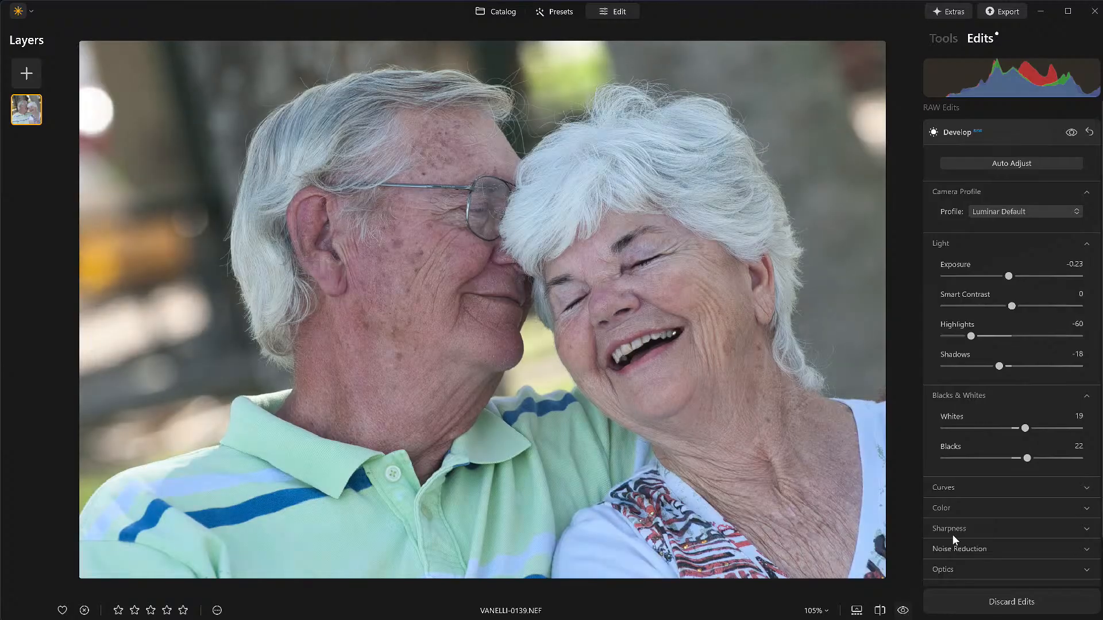
# - Try the Daylight, Cloudy, Shade, Tungsten and Flash white balance presets on the portrait
pyautogui.click(1006, 506)
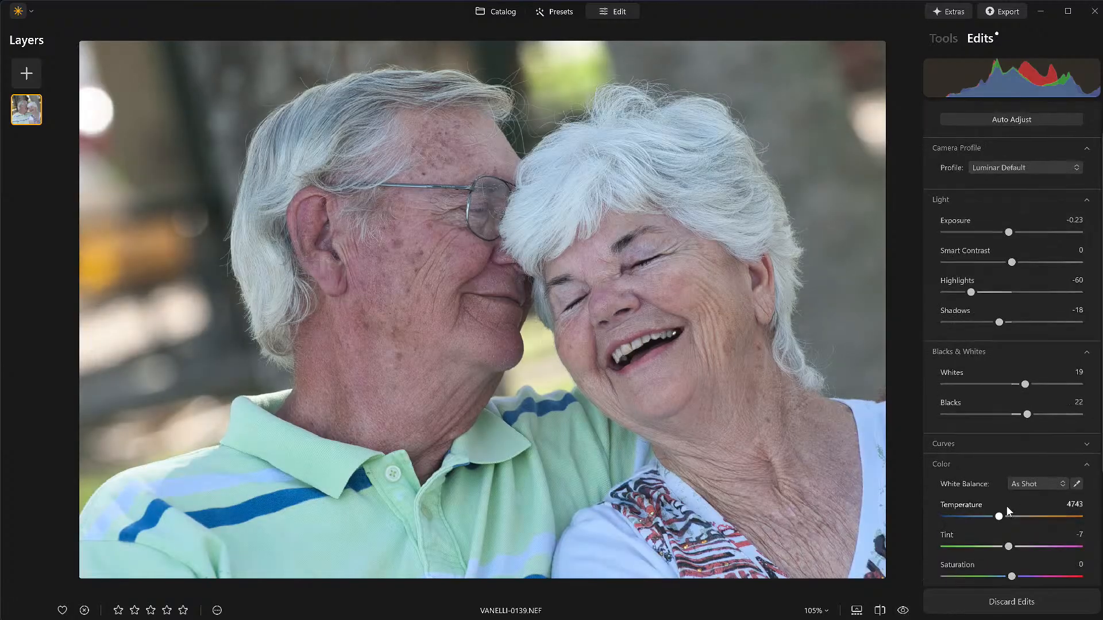
pyautogui.click(1026, 423)
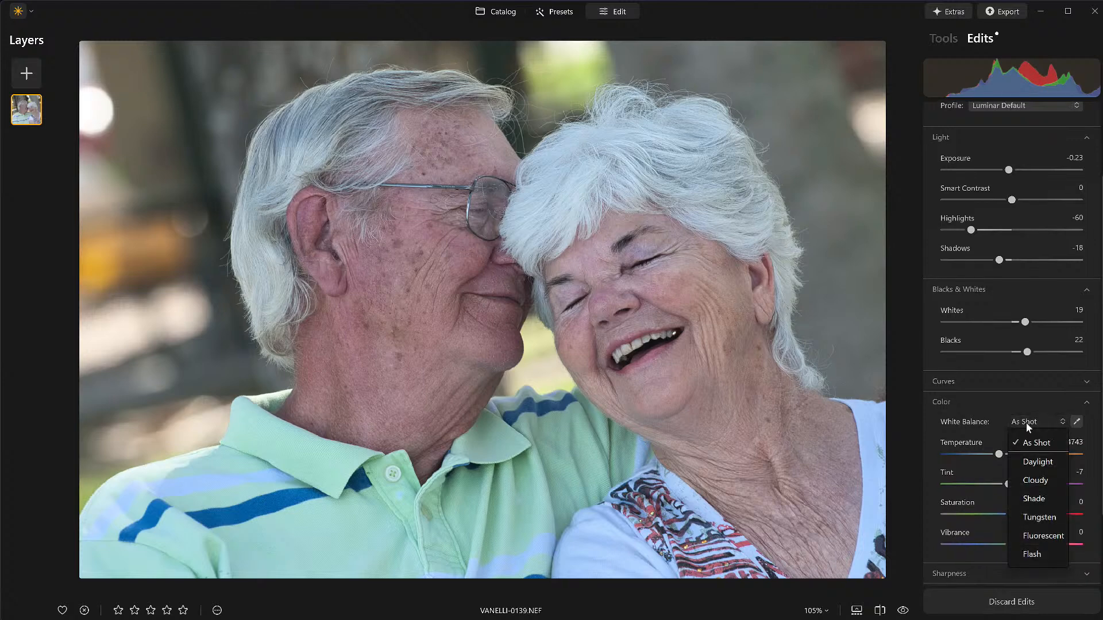
pyautogui.click(1036, 460)
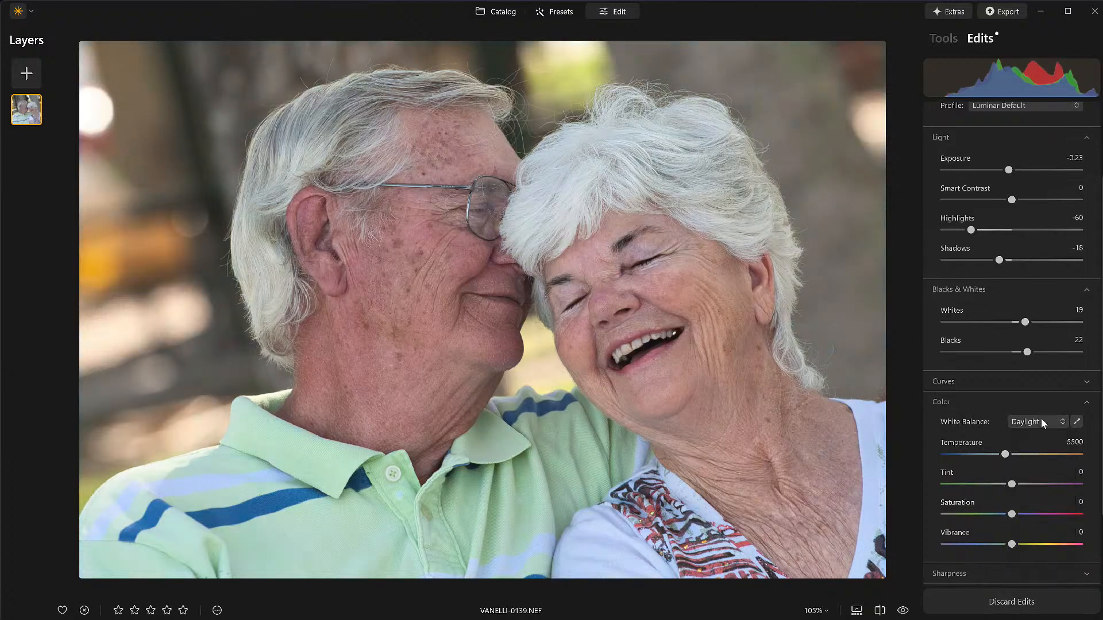
pyautogui.click(1035, 422)
pyautogui.click(1032, 482)
pyautogui.click(1025, 427)
pyautogui.click(1028, 498)
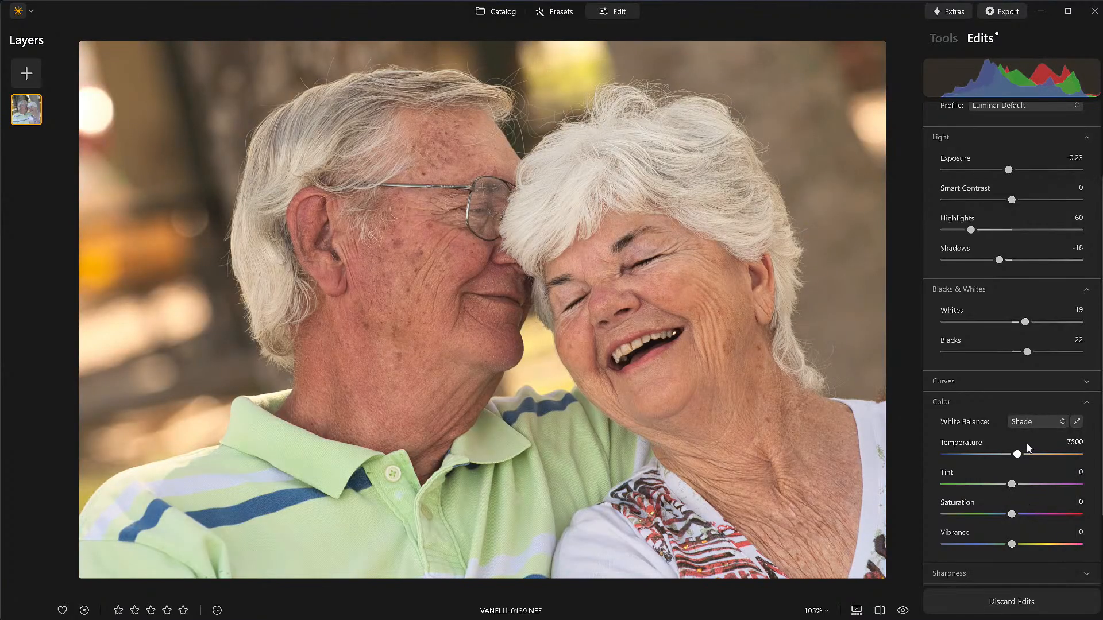
pyautogui.click(1032, 419)
pyautogui.click(1034, 512)
pyautogui.click(1036, 425)
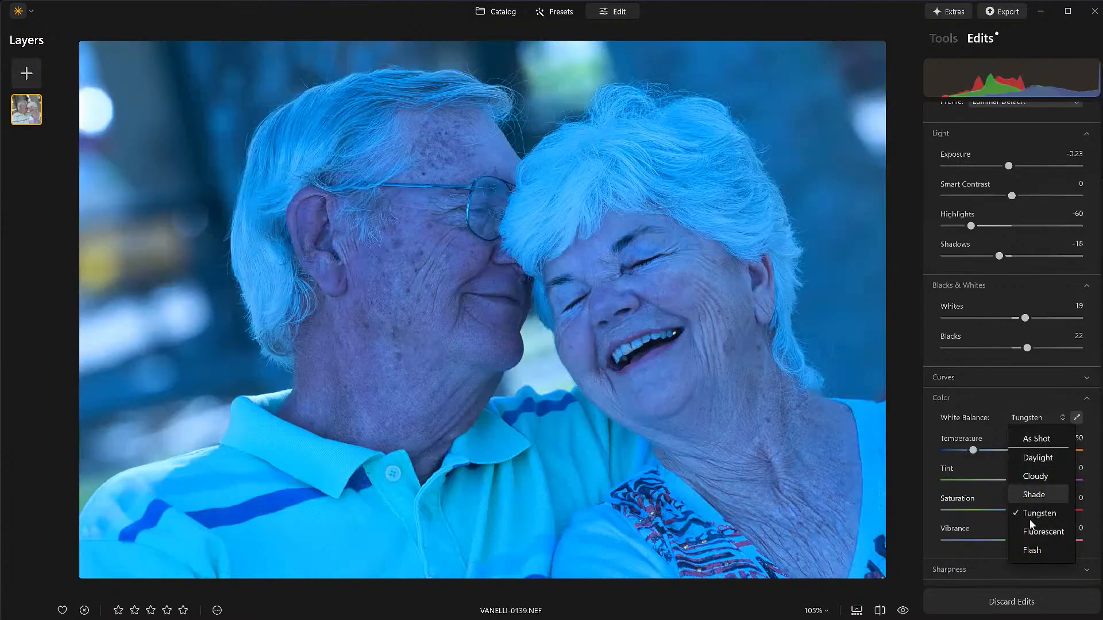
pyautogui.click(1031, 546)
# - Apply the Daylight white balance preset and warm the color Temperature to 6174
pyautogui.scroll(-1, 1027, 414)
pyautogui.click(1025, 401)
pyautogui.click(1033, 439)
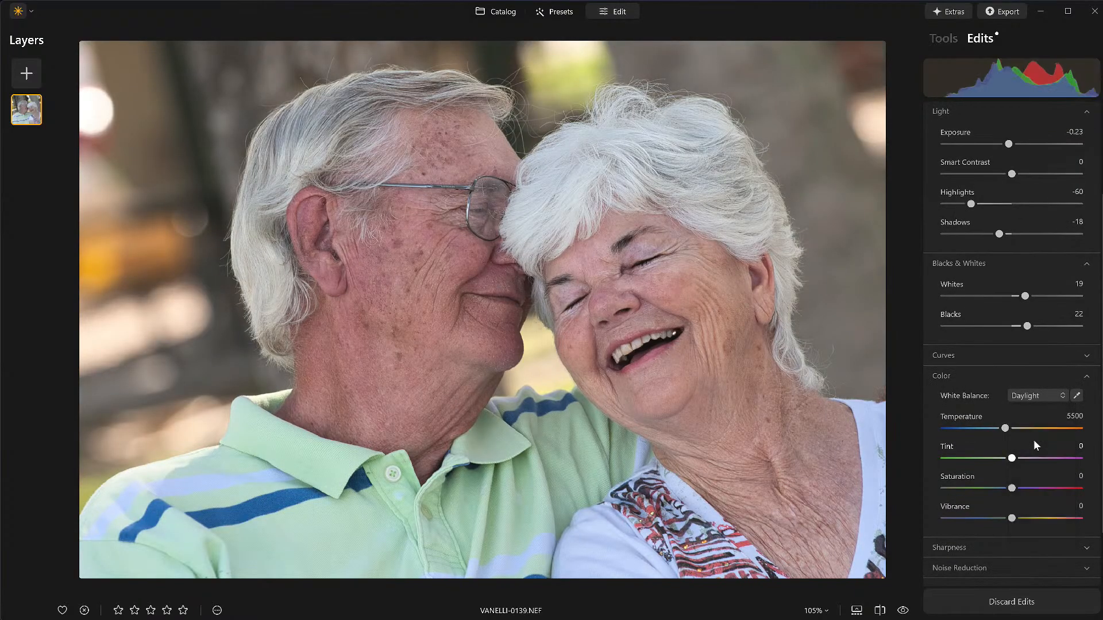
pyautogui.moveTo(1005, 428); pyautogui.dragTo(1009, 429)
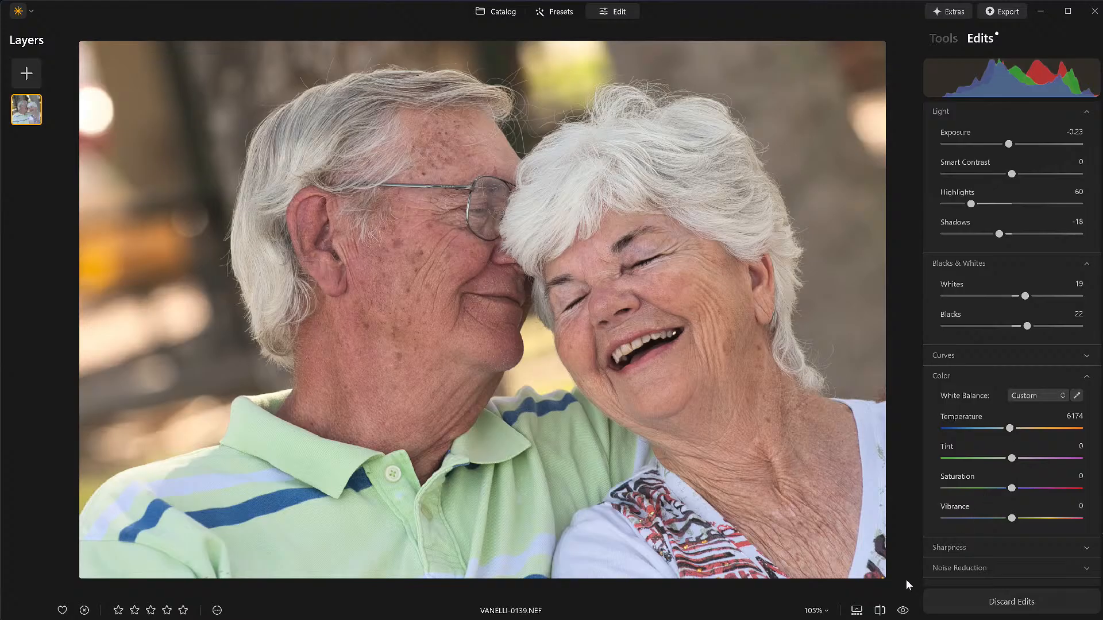
# - Compare the developed portrait of the older couple with its unedited original and close the Develop settings
pyautogui.click(902, 610)
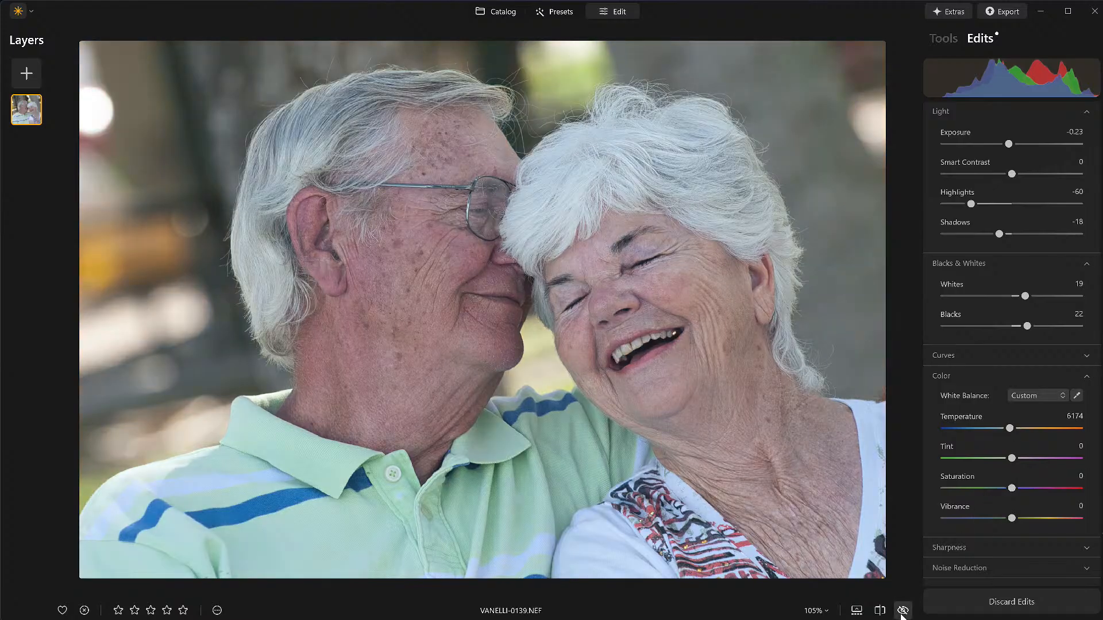
pyautogui.click(903, 610)
pyautogui.scroll(3, 981, 442)
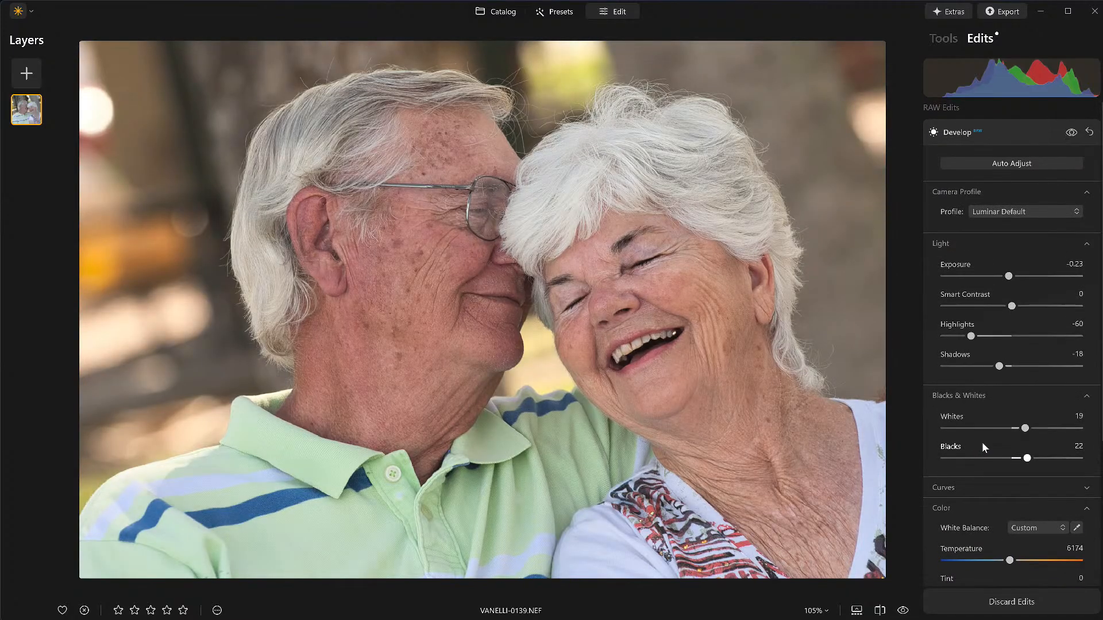
pyautogui.click(1009, 134)
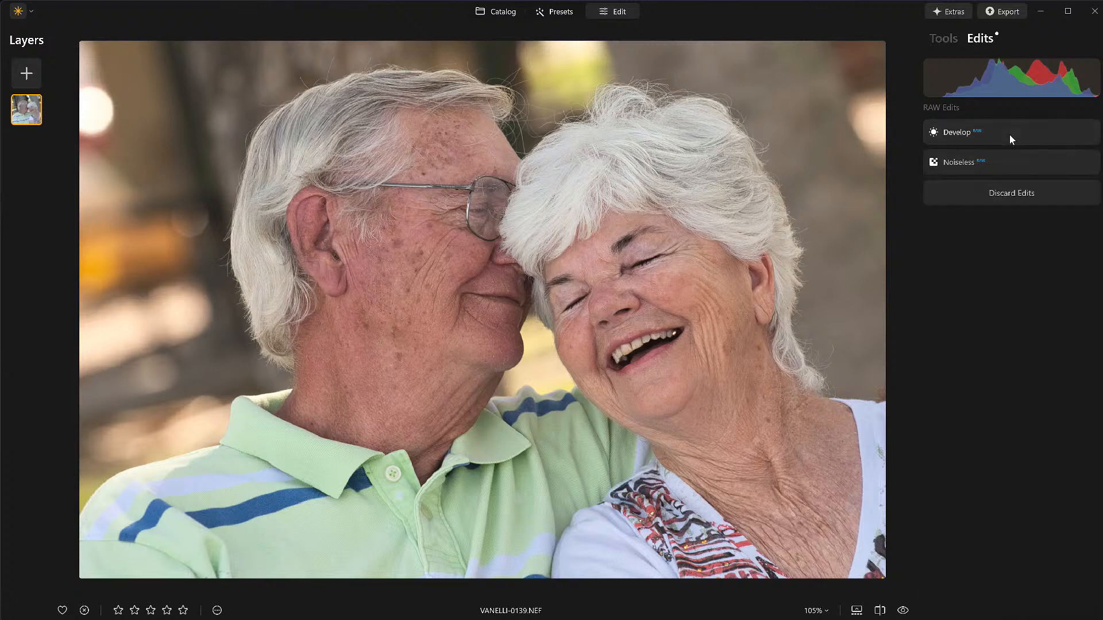
# - Add a Glow to the portrait using Orton Effect Soft, with Amount 27 and Softness 39
pyautogui.click(942, 38)
pyautogui.scroll(-4, 966, 440)
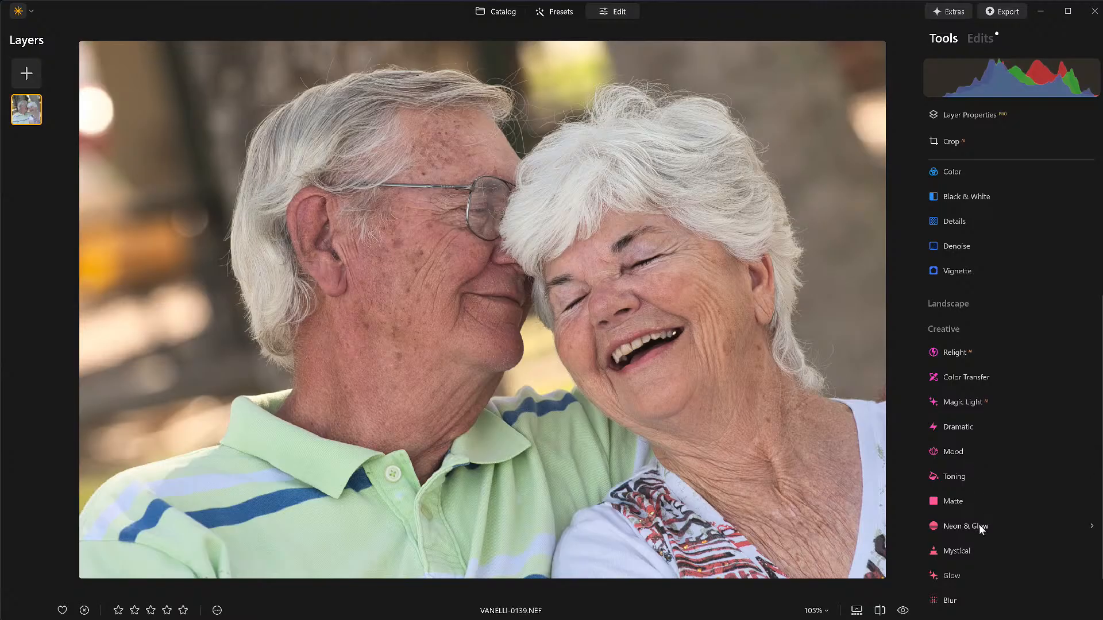
pyautogui.scroll(-1, 979, 524)
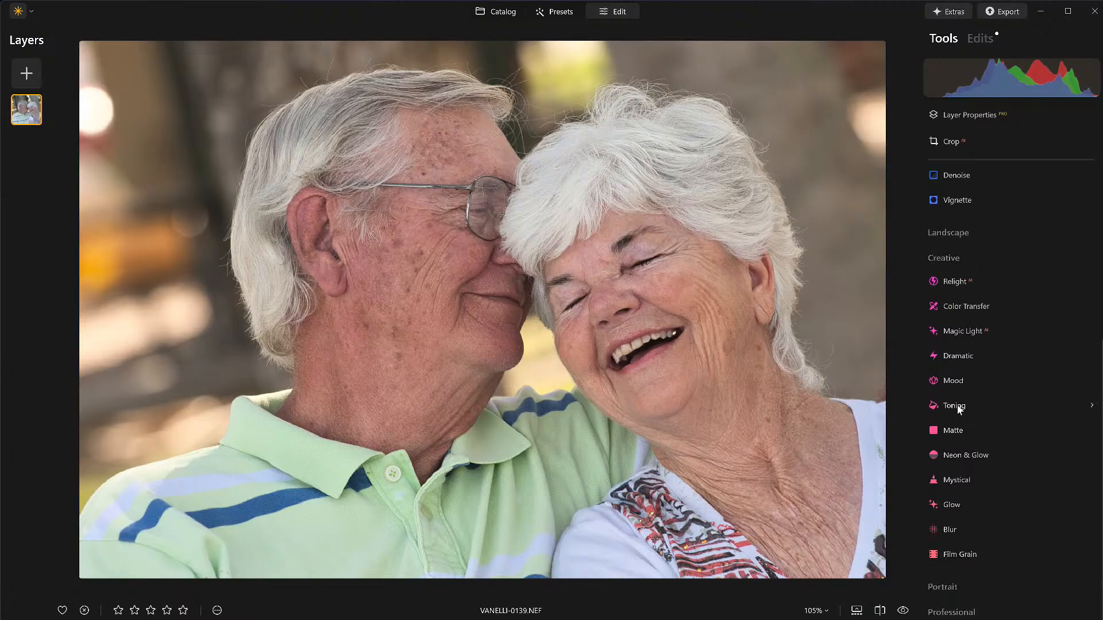
pyautogui.click(958, 506)
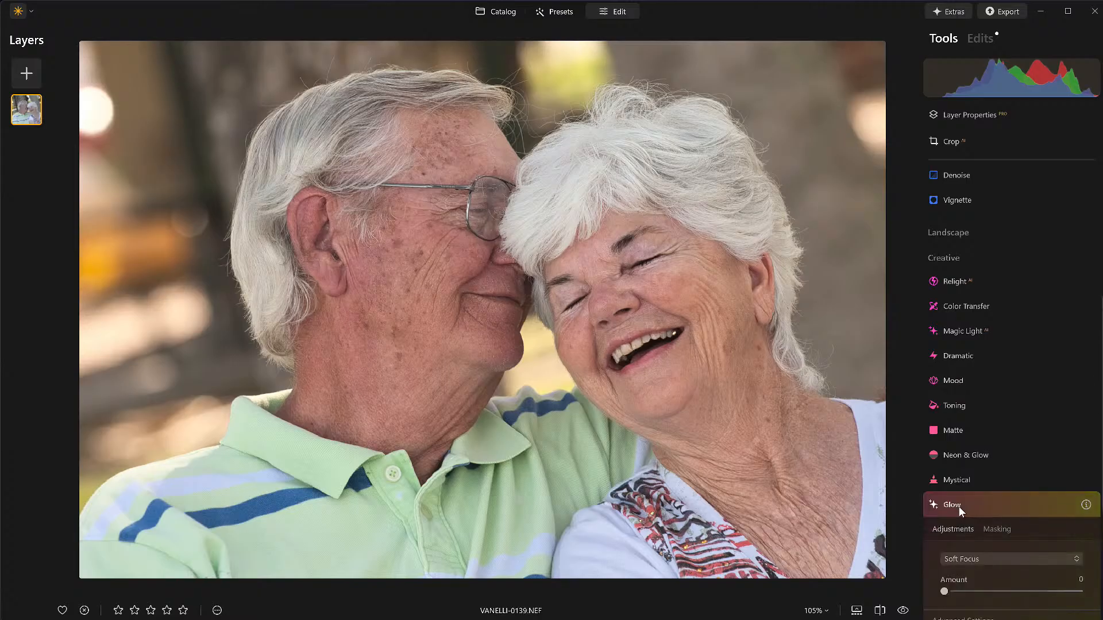
pyautogui.click(977, 314)
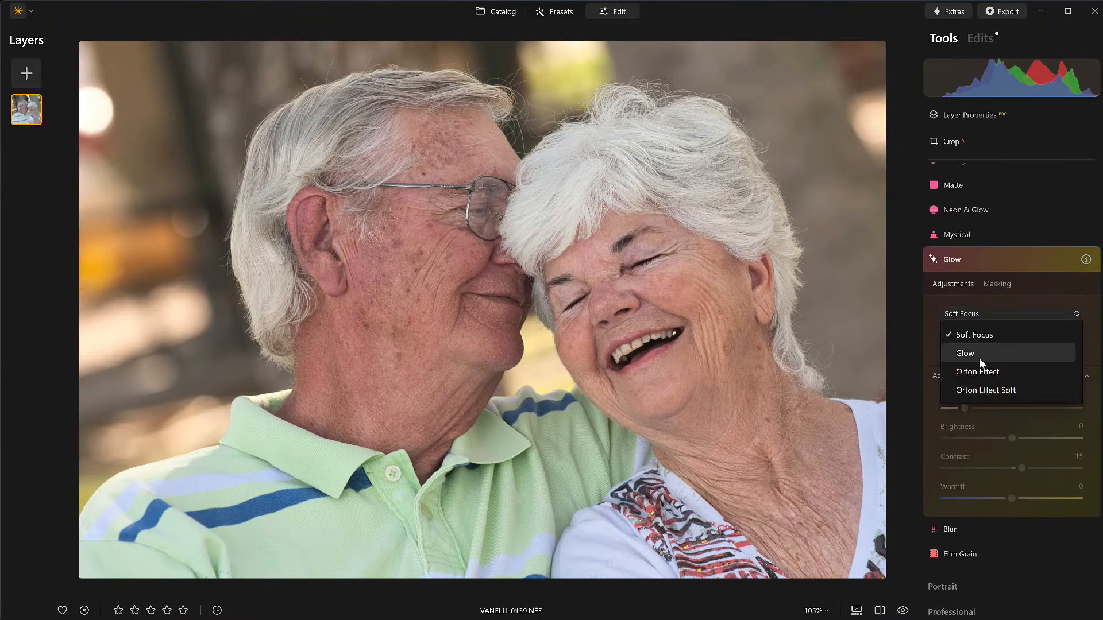
pyautogui.click(984, 391)
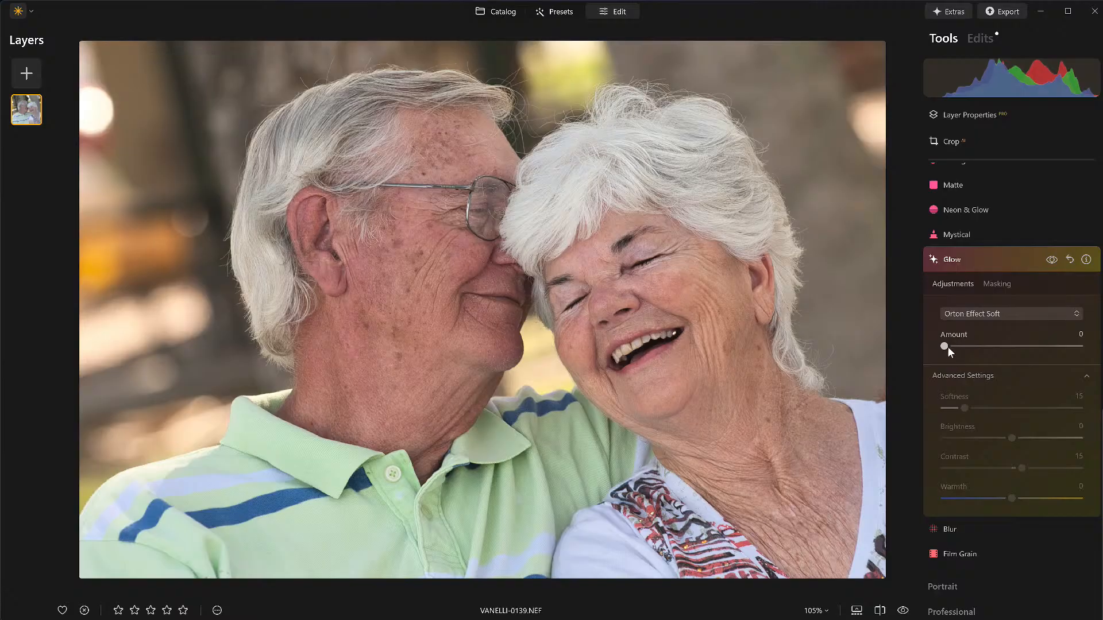
pyautogui.moveTo(945, 347); pyautogui.dragTo(1080, 346)
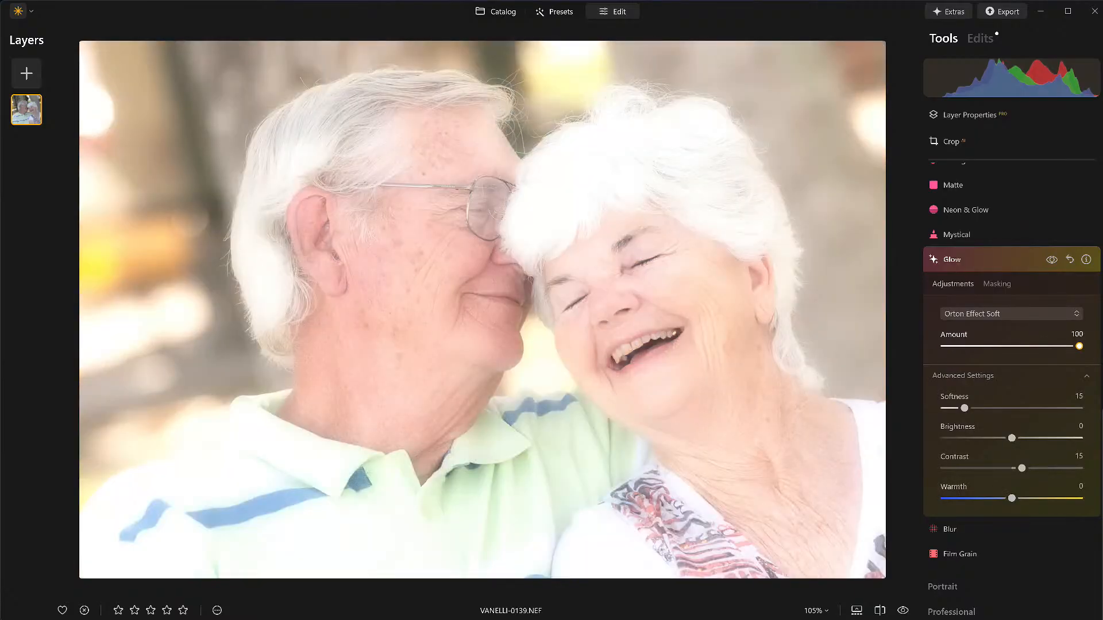
pyautogui.moveTo(1080, 346); pyautogui.dragTo(985, 367)
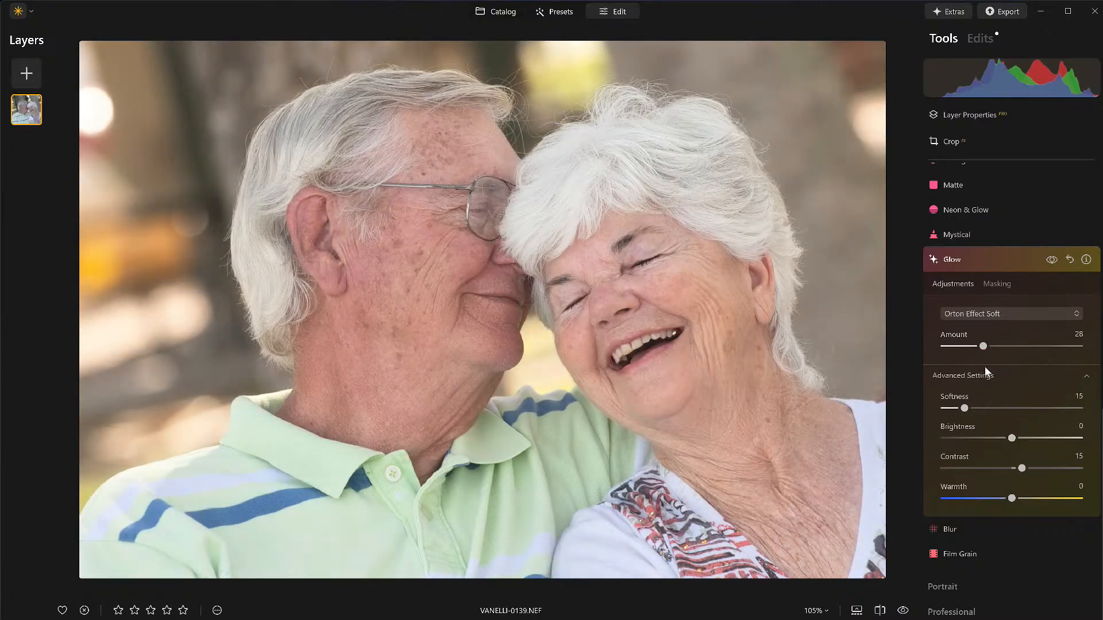
pyautogui.moveTo(964, 408); pyautogui.dragTo(997, 408)
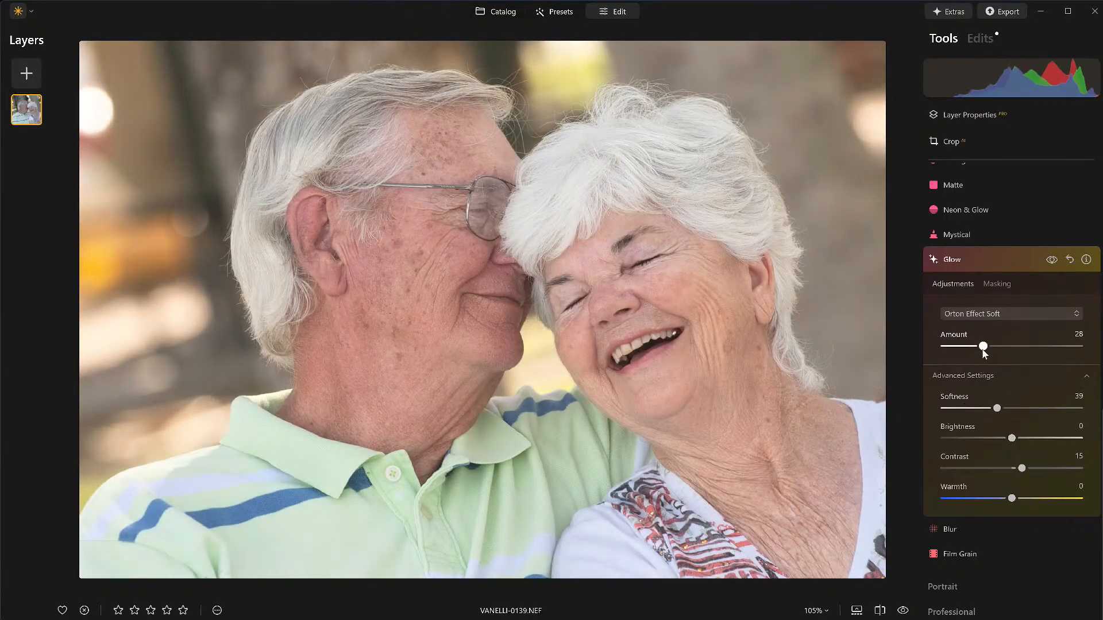
pyautogui.moveTo(983, 347); pyautogui.dragTo(980, 346)
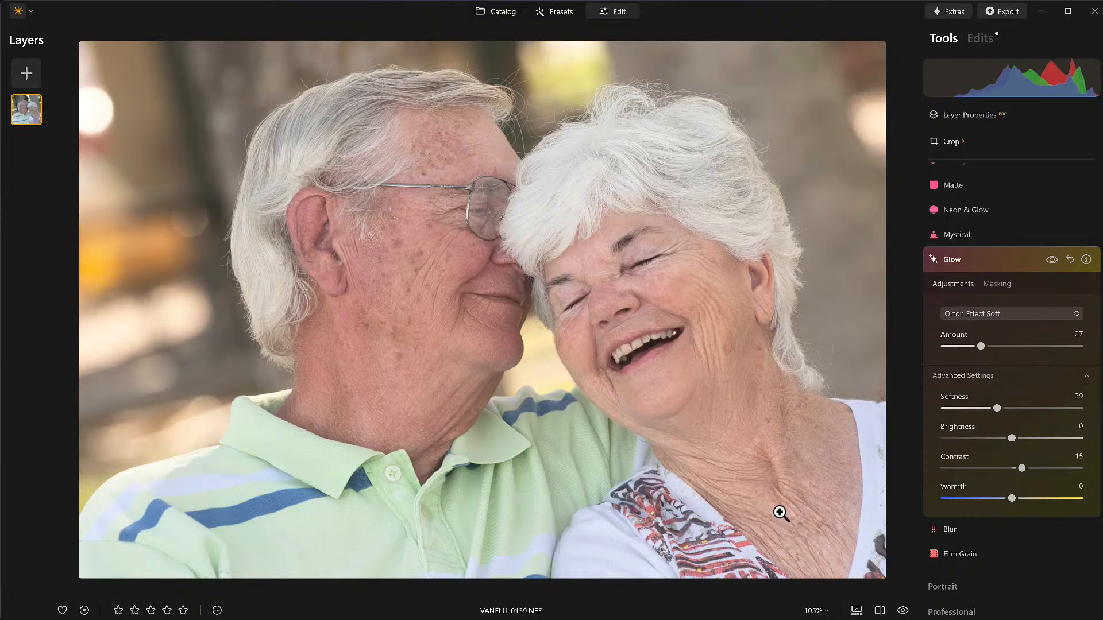
# - Set the Glow's Warmth to 16 and its Brightness to 16
pyautogui.moveTo(1012, 499); pyautogui.dragTo(1022, 499)
pyautogui.moveTo(1011, 439); pyautogui.dragTo(1023, 439)
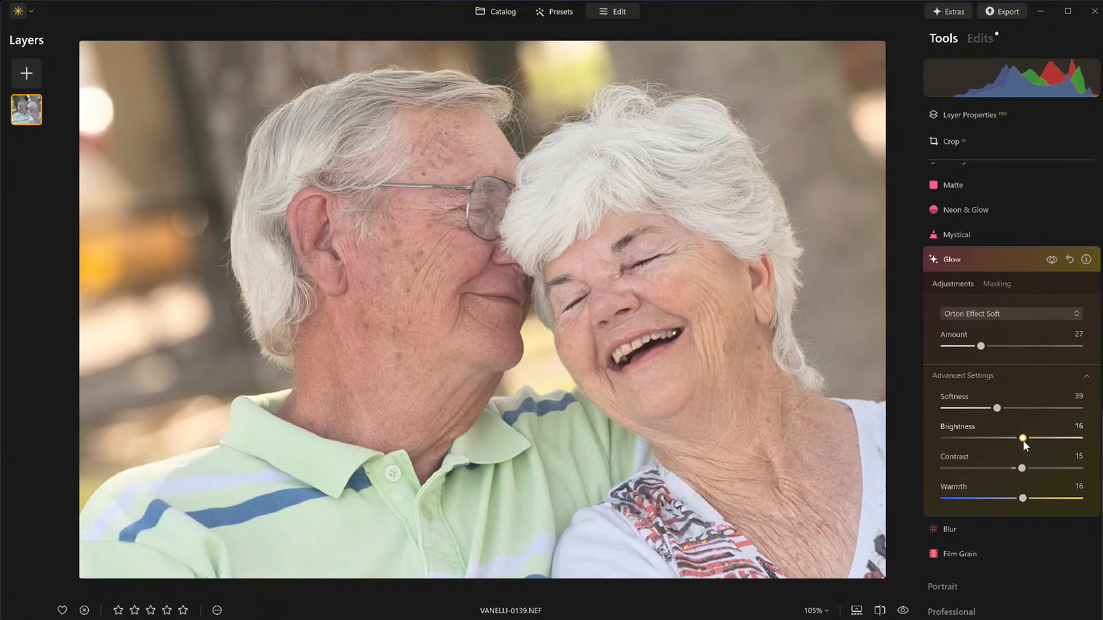
# - Try the Orton Effect type for the Glow and return to Orton Effect Soft
pyautogui.click(998, 312)
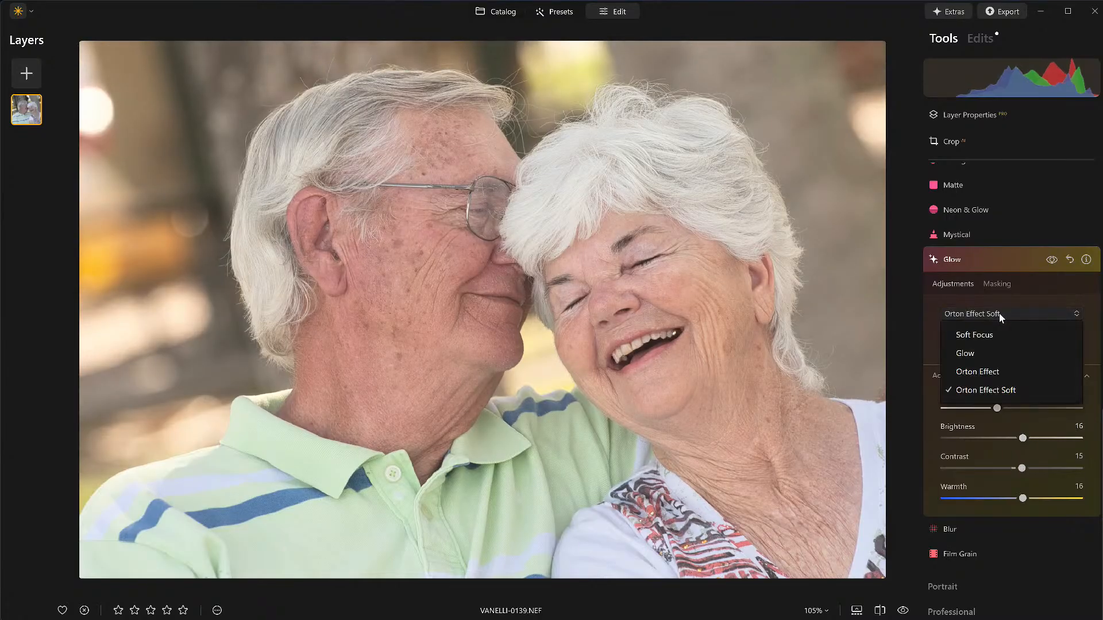
pyautogui.click(994, 371)
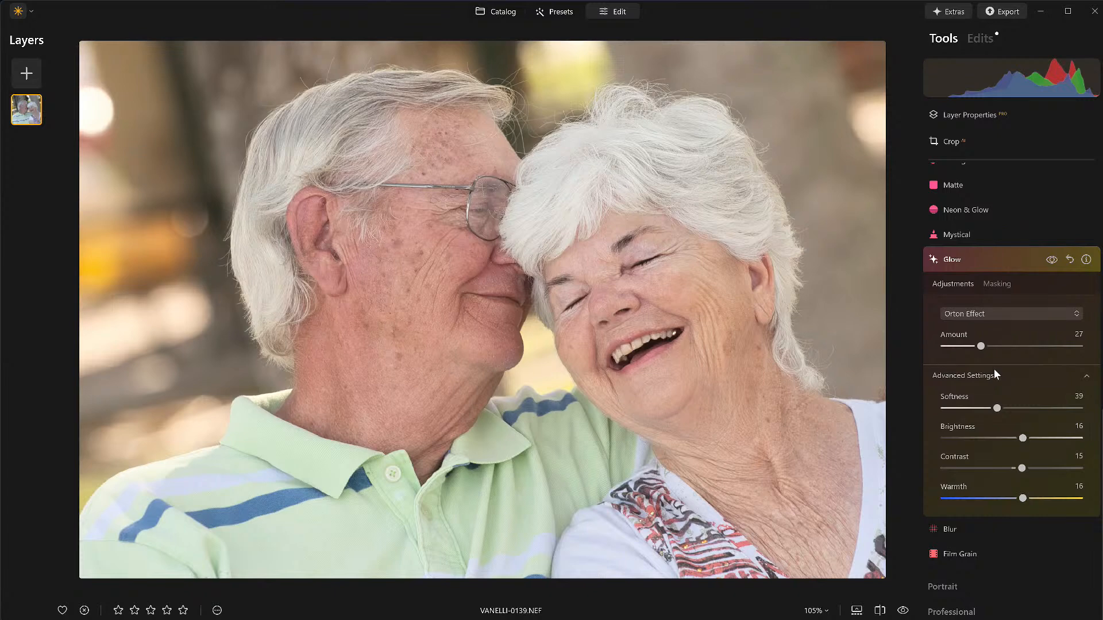
pyautogui.click(999, 316)
pyautogui.click(990, 389)
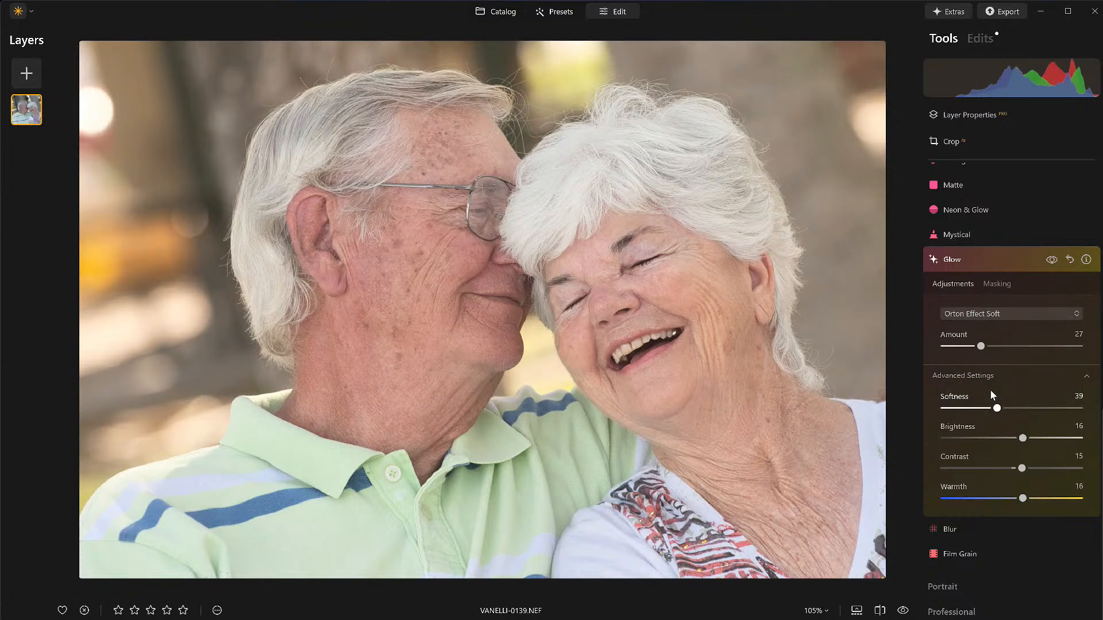
# - Raise the Glow's Contrast to 24 and check the effect on the portrait, keeping Amount at 27
pyautogui.moveTo(1017, 468); pyautogui.dragTo(1029, 469)
pyautogui.click(1052, 260)
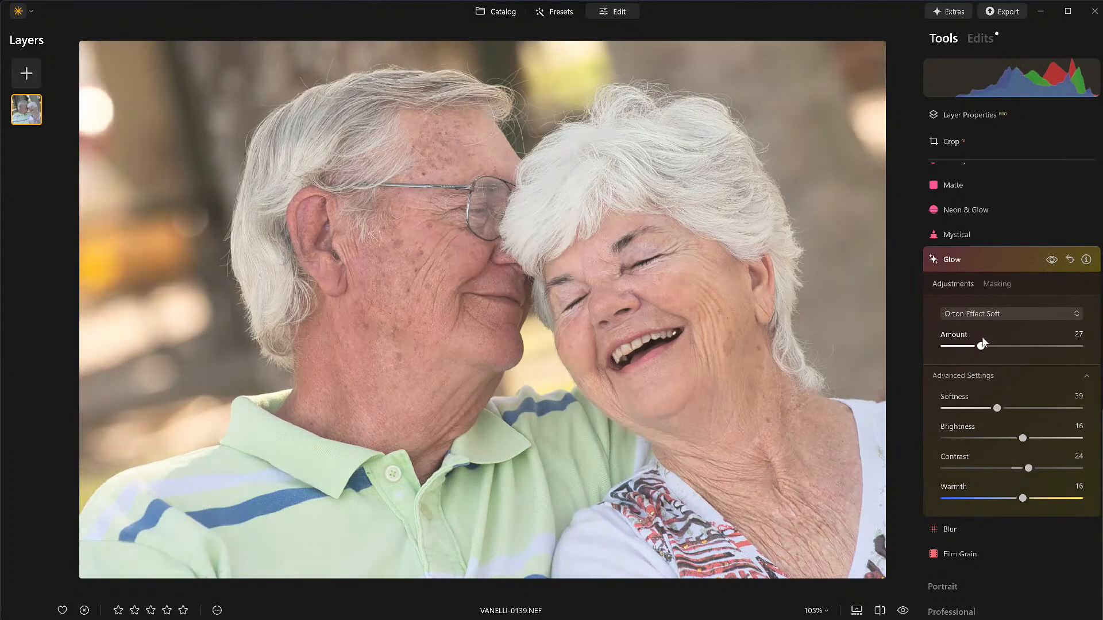
pyautogui.moveTo(980, 345)
pyautogui.mouseDown()
pyautogui.moveTo(952, 347)
pyautogui.moveTo(981, 347)
pyautogui.mouseUp()
# - Erase the Glow from both faces with a mask brush at Strength 44 and compare the portrait with the original
pyautogui.click(997, 286)
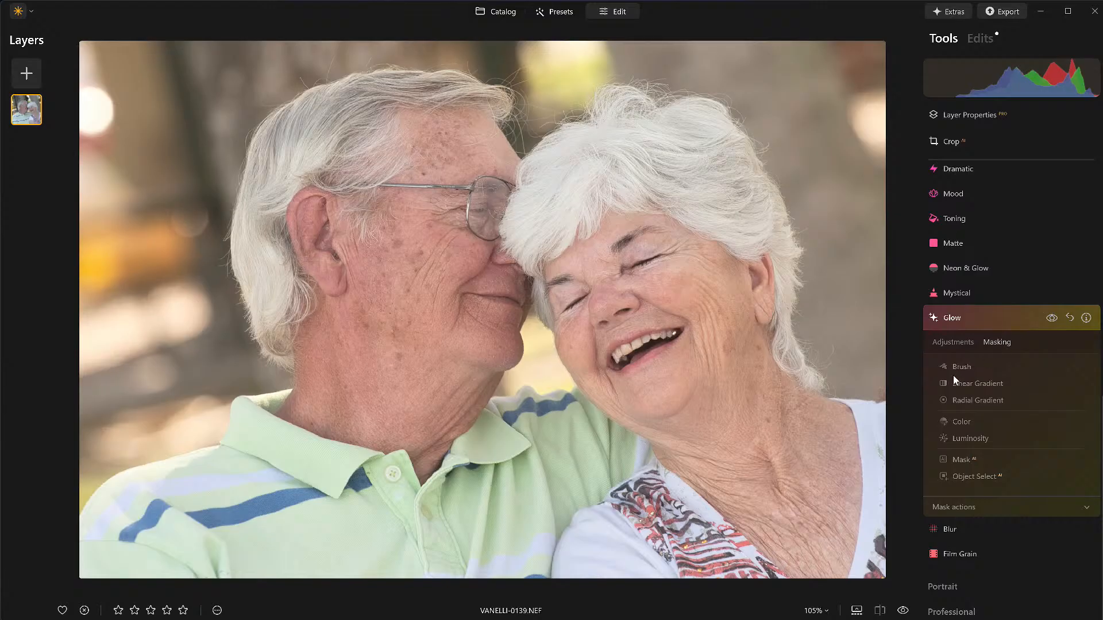
pyautogui.click(1002, 372)
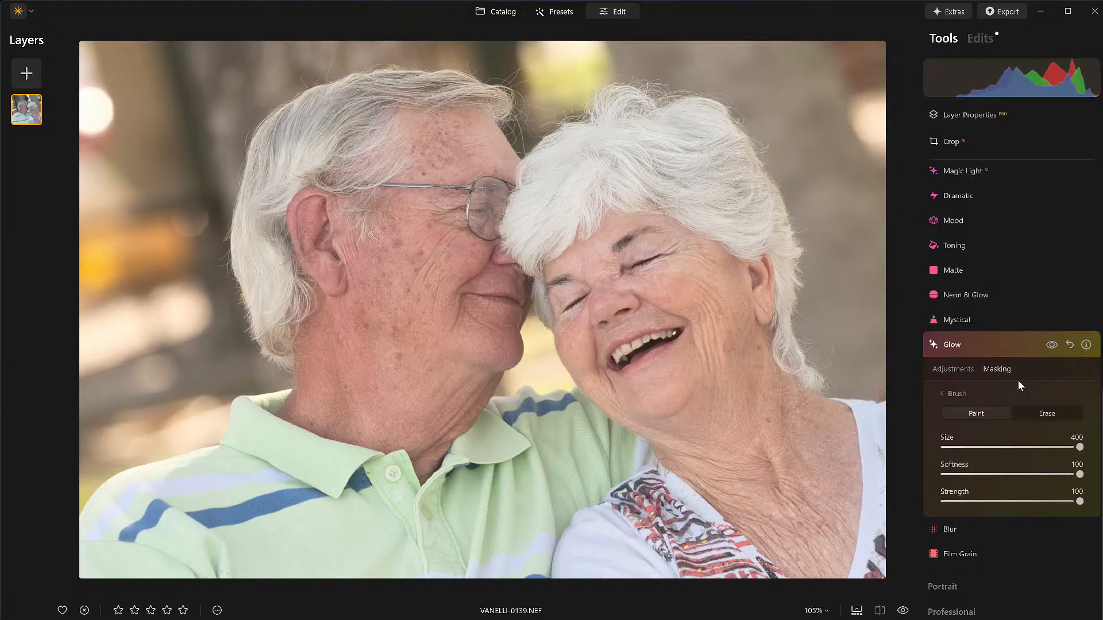
pyautogui.click(1047, 413)
pyautogui.click(1004, 502)
pyautogui.moveTo(615, 293)
pyautogui.mouseDown()
pyautogui.moveTo(697, 407)
pyautogui.moveTo(685, 353)
pyautogui.mouseUp()
pyautogui.moveTo(408, 241)
pyautogui.mouseDown()
pyautogui.moveTo(405, 317)
pyautogui.moveTo(433, 250)
pyautogui.moveTo(379, 354)
pyautogui.mouseUp()
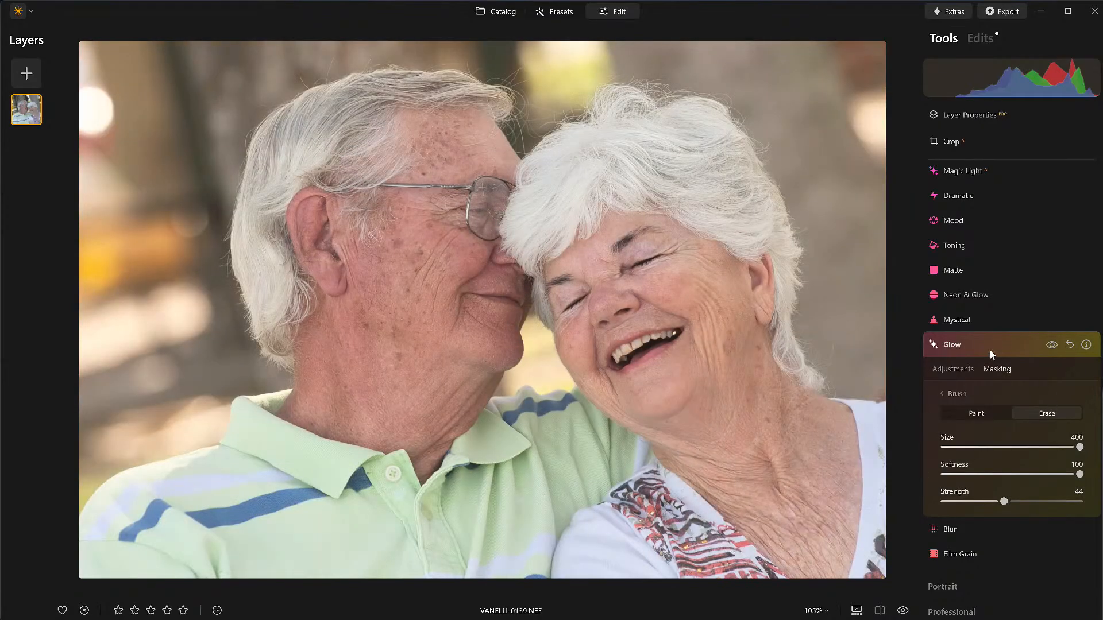
pyautogui.click(990, 350)
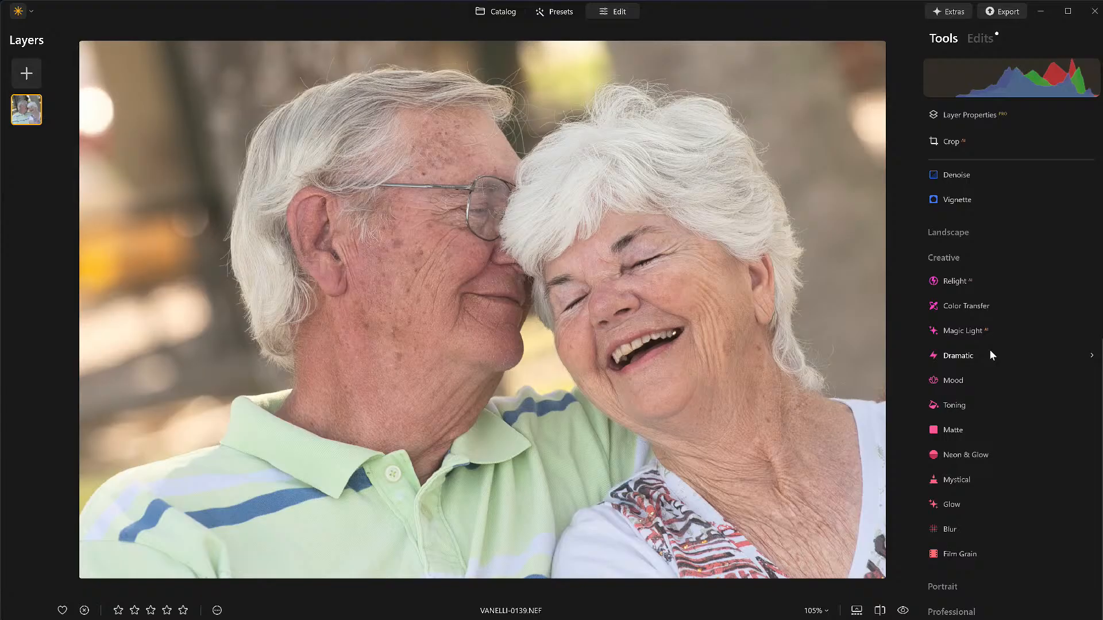
pyautogui.click(904, 613)
pyautogui.click(904, 612)
# - Add a Mystical effect with Amount 30, Shadows 41 and Smoothness 17, and preview the portrait with and without it
pyautogui.click(958, 482)
pyautogui.moveTo(944, 395); pyautogui.dragTo(1023, 454)
pyautogui.click(1054, 329)
pyautogui.click(1054, 328)
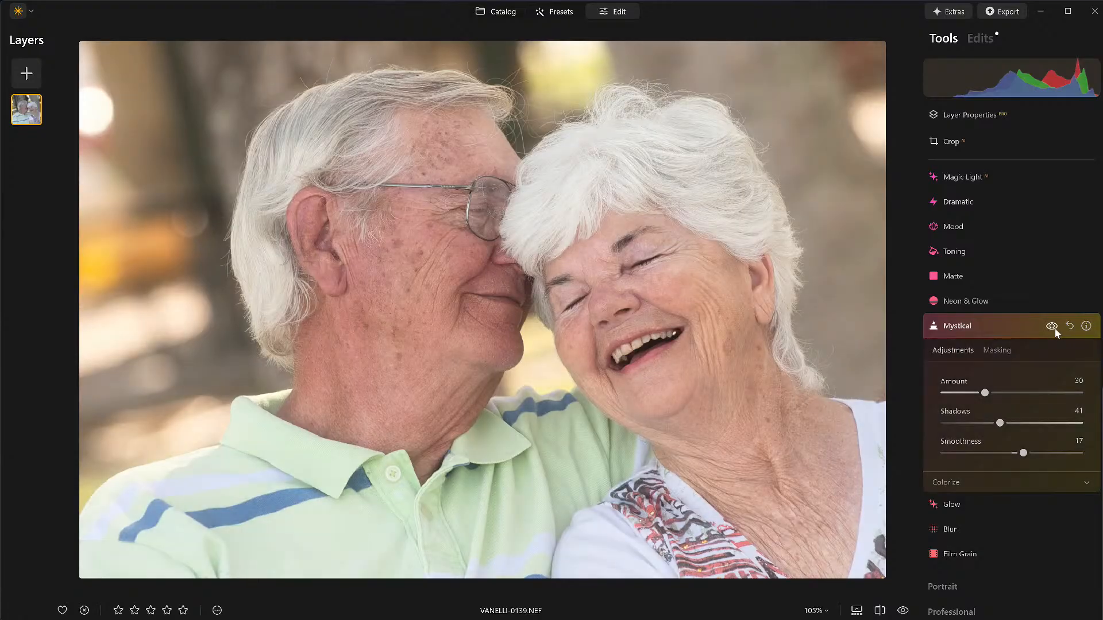
pyautogui.click(1013, 328)
# - Rework the existing RAW Develop edit with Highlights -21, Shadows -55, Whites 19 and Blacks -10
pyautogui.click(993, 36)
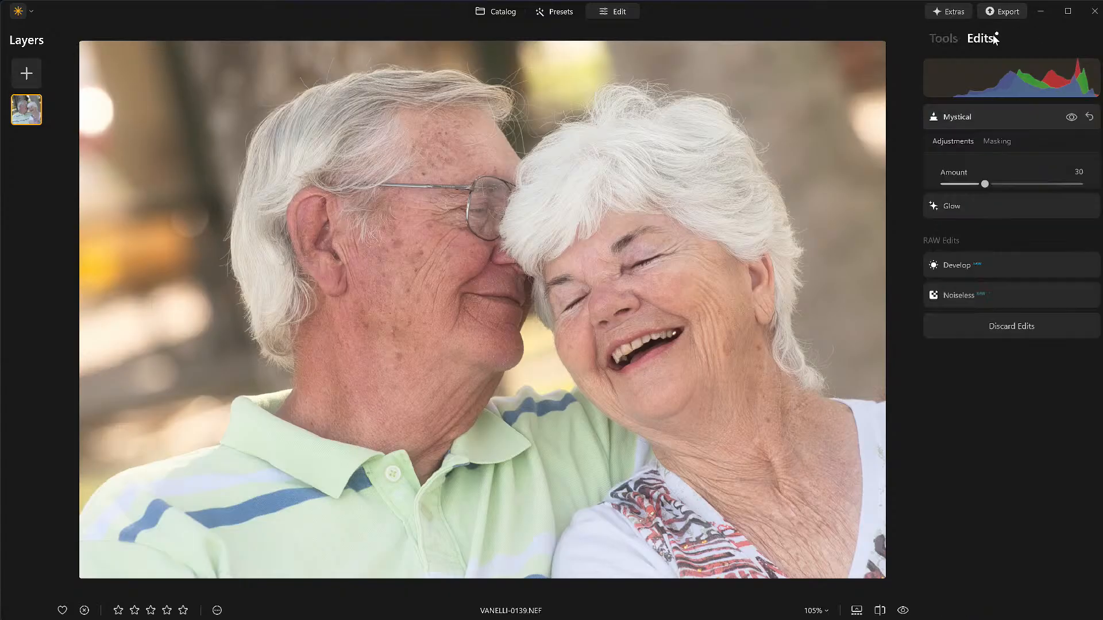
pyautogui.click(988, 116)
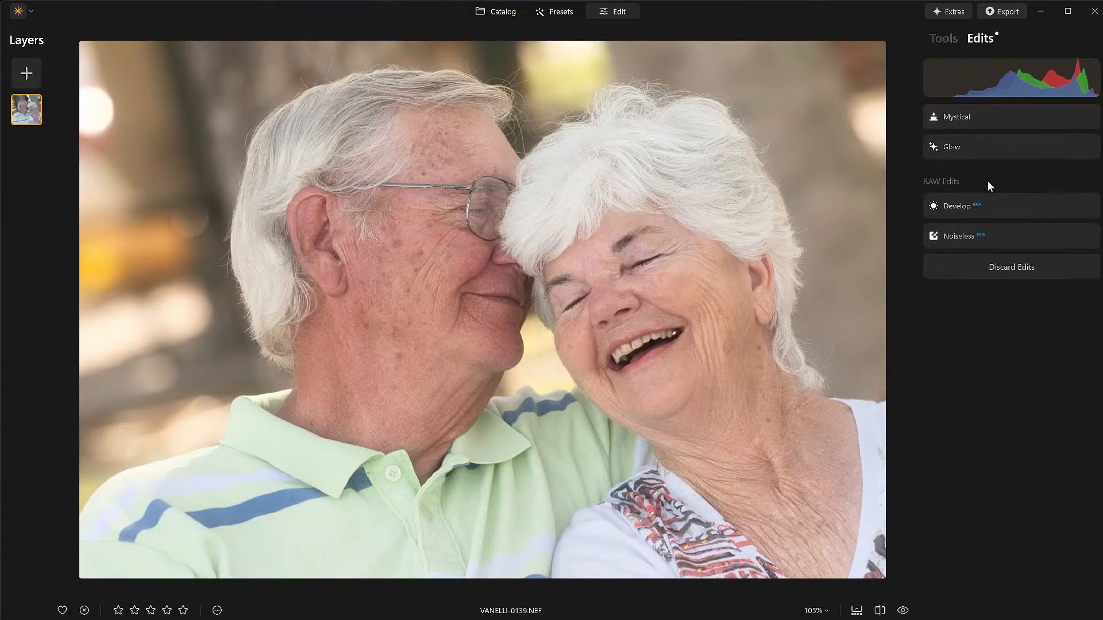
pyautogui.click(989, 208)
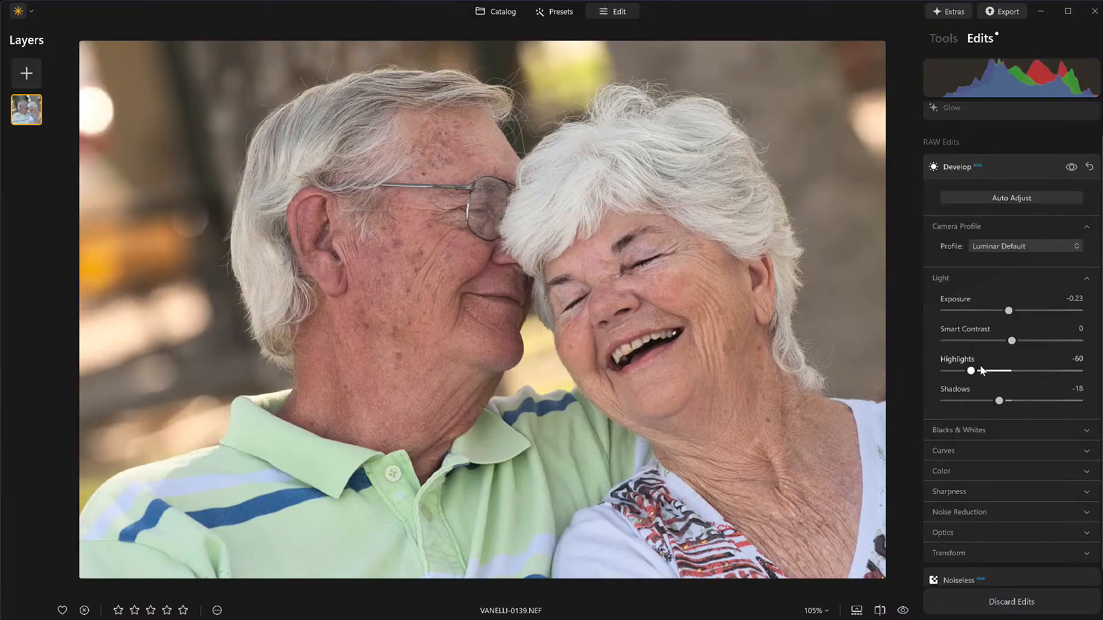
pyautogui.moveTo(971, 373); pyautogui.dragTo(976, 408)
pyautogui.click(968, 429)
pyautogui.moveTo(1028, 497); pyautogui.dragTo(1005, 502)
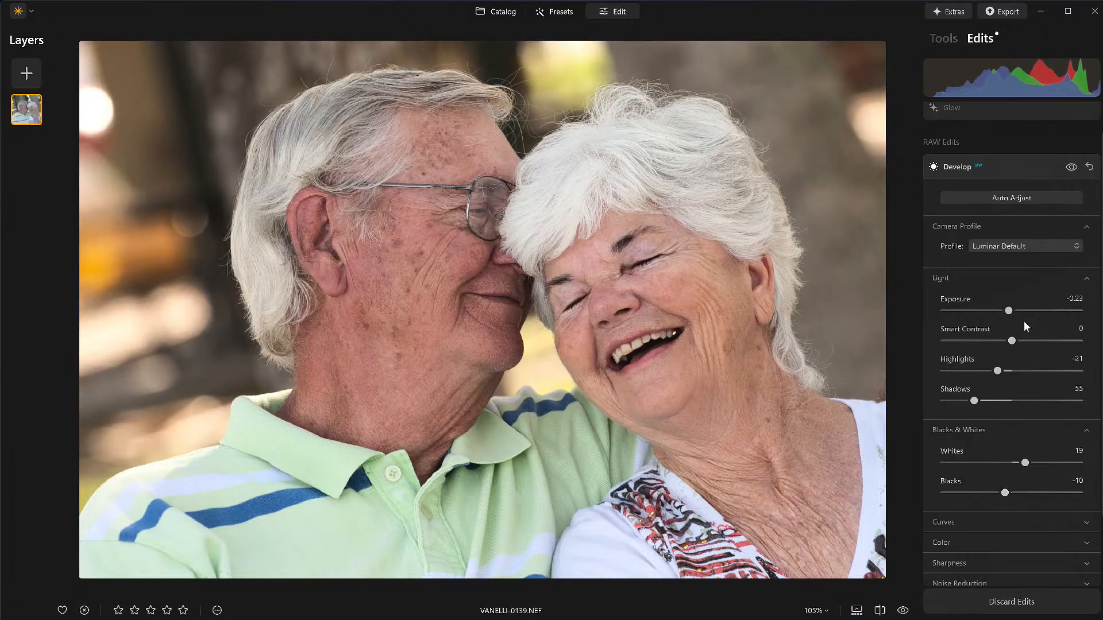
# - Reduce the Mystical Amount to 18 and the Glow Amount to 11 in the applied edits
pyautogui.scroll(1, 998, 106)
pyautogui.click(994, 117)
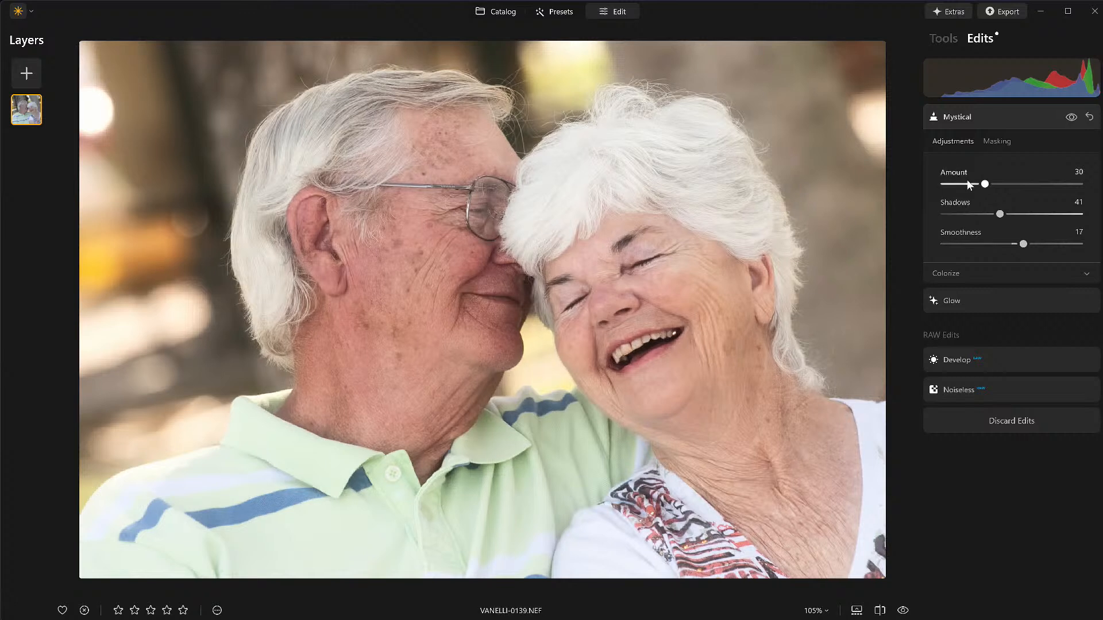
pyautogui.moveTo(980, 184); pyautogui.dragTo(969, 185)
pyautogui.click(978, 294)
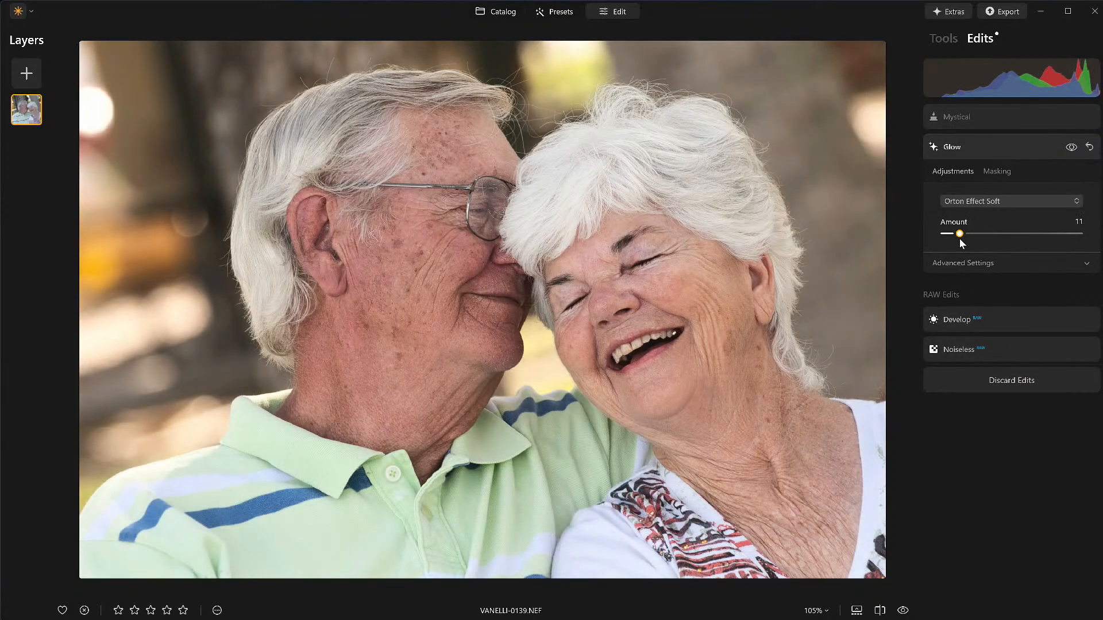
# - Reopen the Mystical settings and compare the edited couple's portrait with its unedited original
pyautogui.click(986, 117)
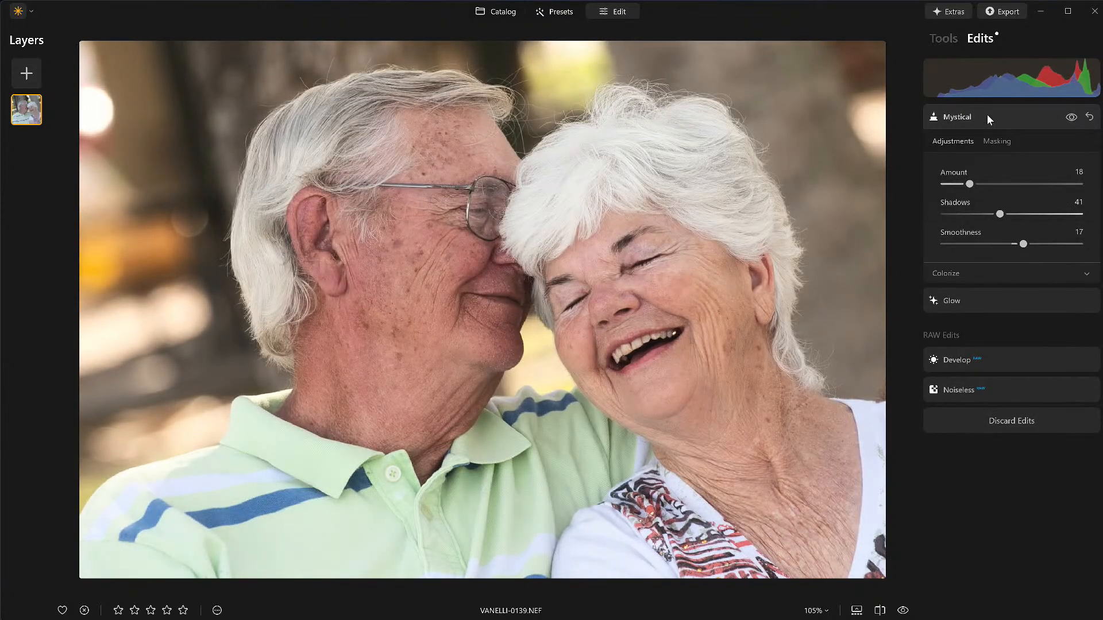
pyautogui.click(902, 611)
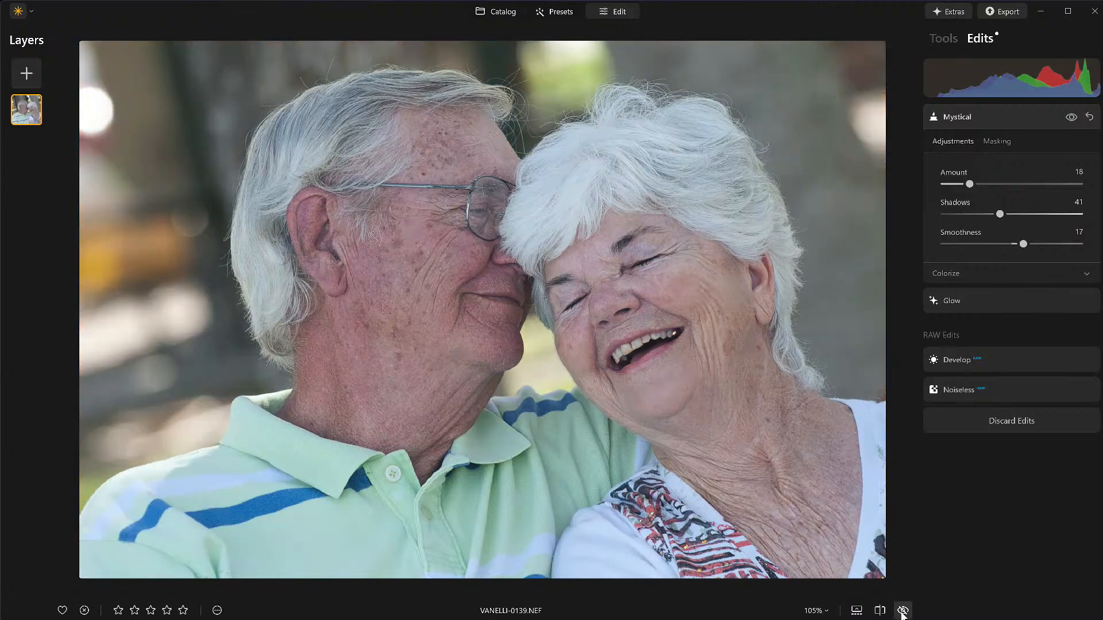
pyautogui.click(903, 611)
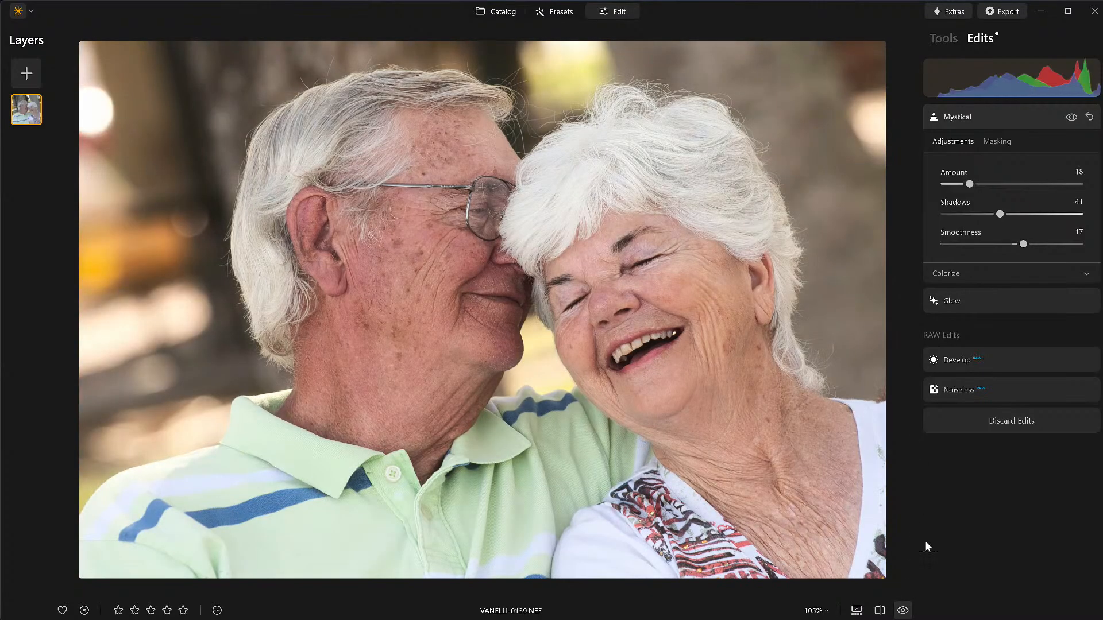
# - Add a Vignette with Amount -38, Size 33 and Inner Light 22, and compare the portrait with and without it
pyautogui.click(943, 40)
pyautogui.click(949, 198)
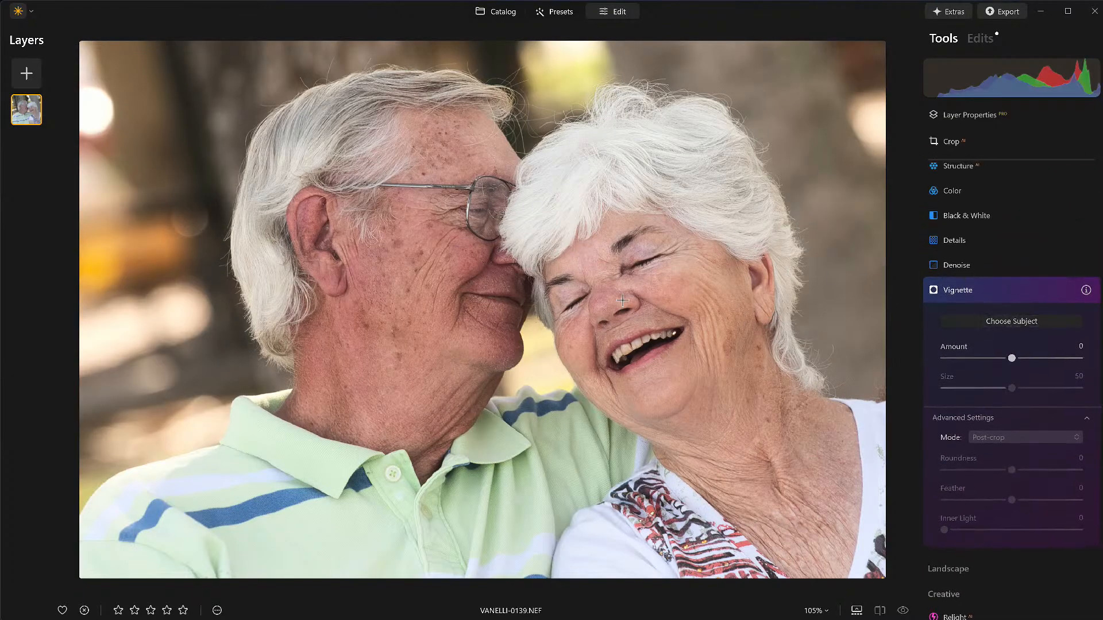
pyautogui.moveTo(1012, 362); pyautogui.dragTo(989, 390)
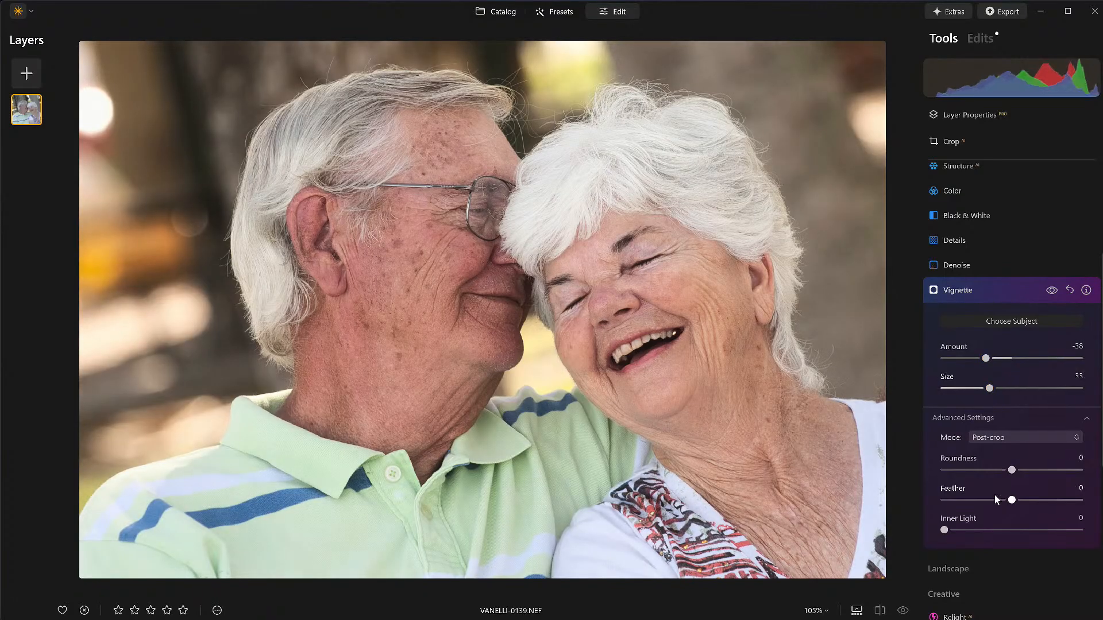
pyautogui.moveTo(980, 537); pyautogui.dragTo(980, 537)
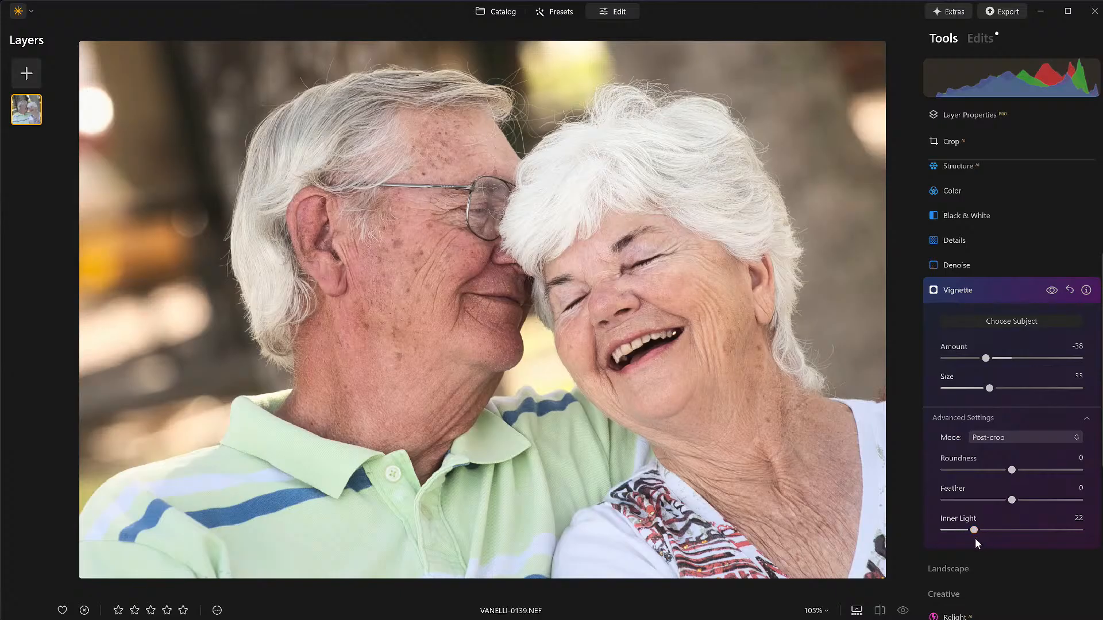
pyautogui.click(1051, 290)
pyautogui.click(1050, 291)
pyautogui.click(1051, 291)
pyautogui.click(1050, 290)
# - Try a light vignette at Amount 54, settle on Amount -40 with Inner Light 12, and check the effect
pyautogui.moveTo(984, 353); pyautogui.dragTo(1050, 366)
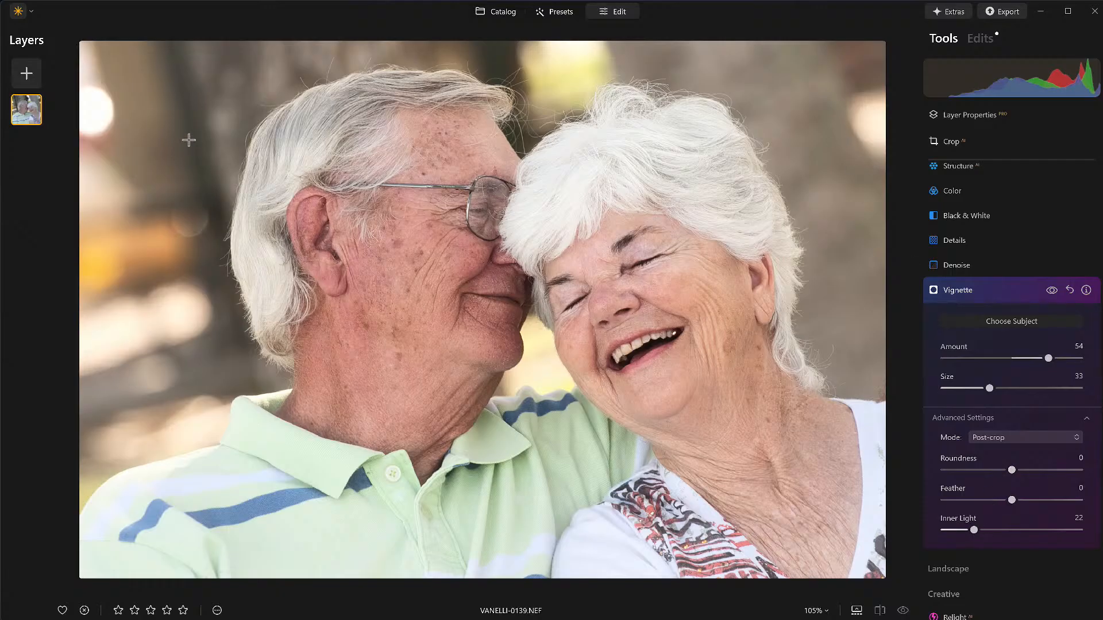
pyautogui.moveTo(974, 530)
pyautogui.mouseDown()
pyautogui.moveTo(935, 536)
pyautogui.moveTo(963, 533)
pyautogui.mouseUp()
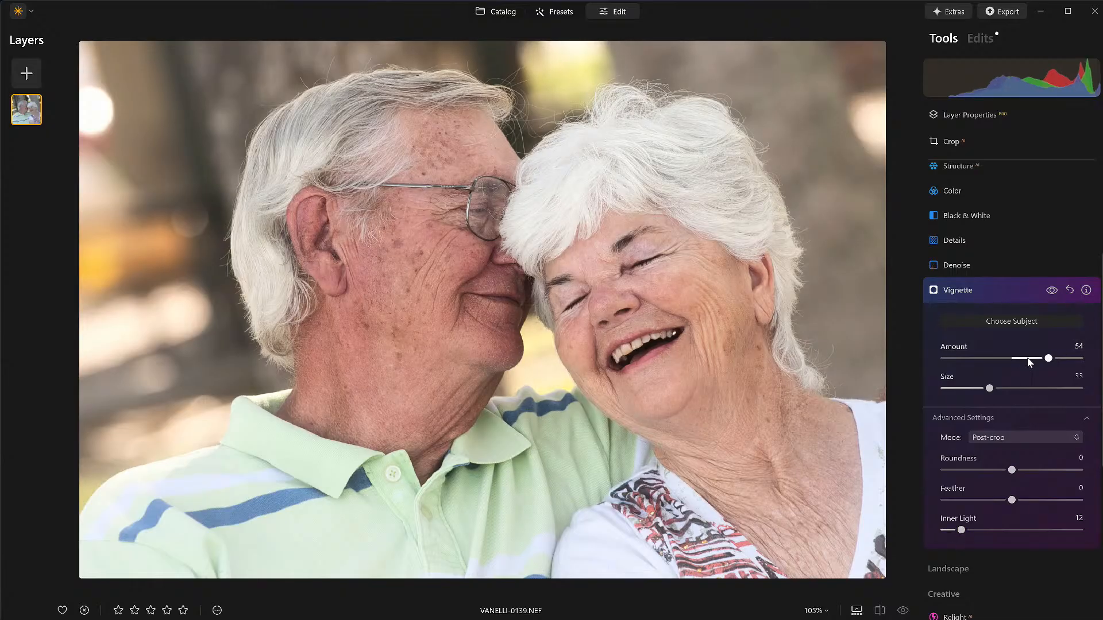
pyautogui.moveTo(1048, 359); pyautogui.dragTo(984, 359)
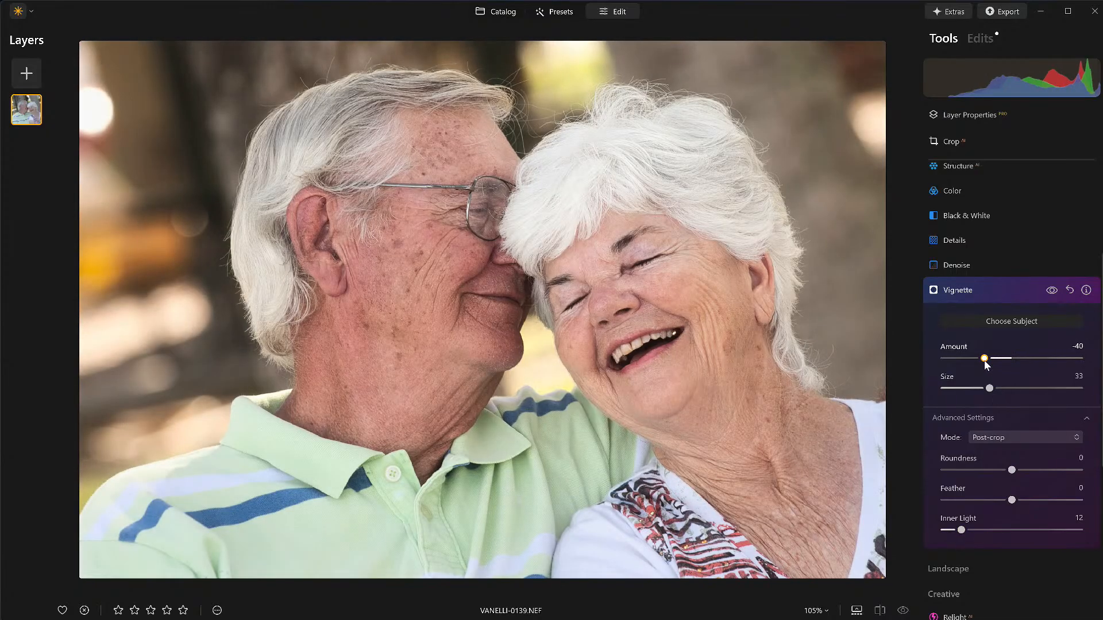
pyautogui.click(1051, 291)
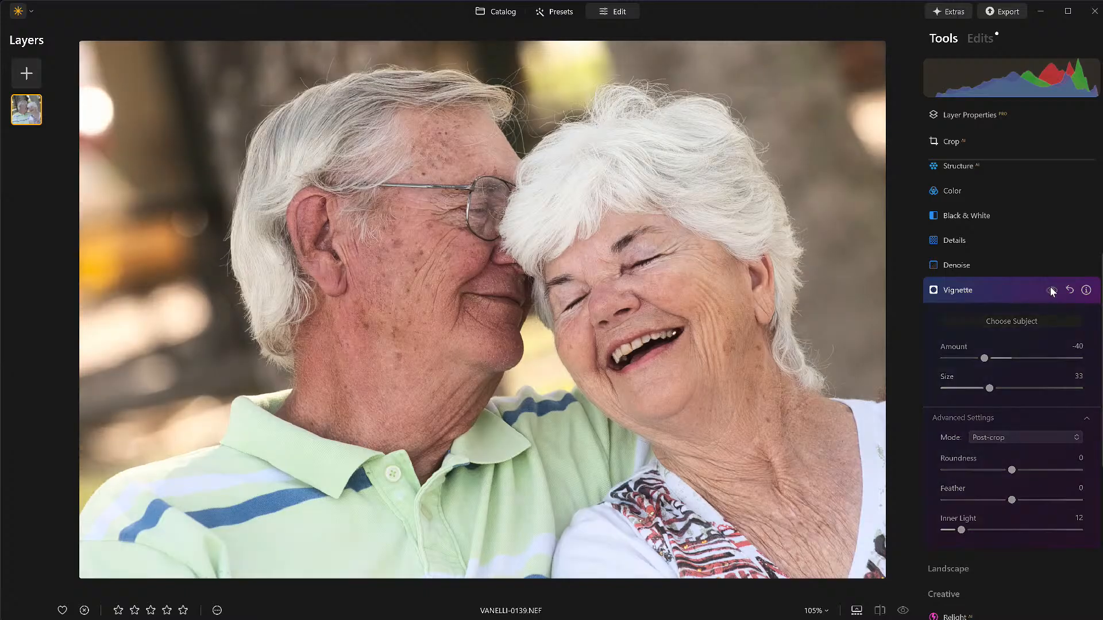
pyautogui.click(1051, 292)
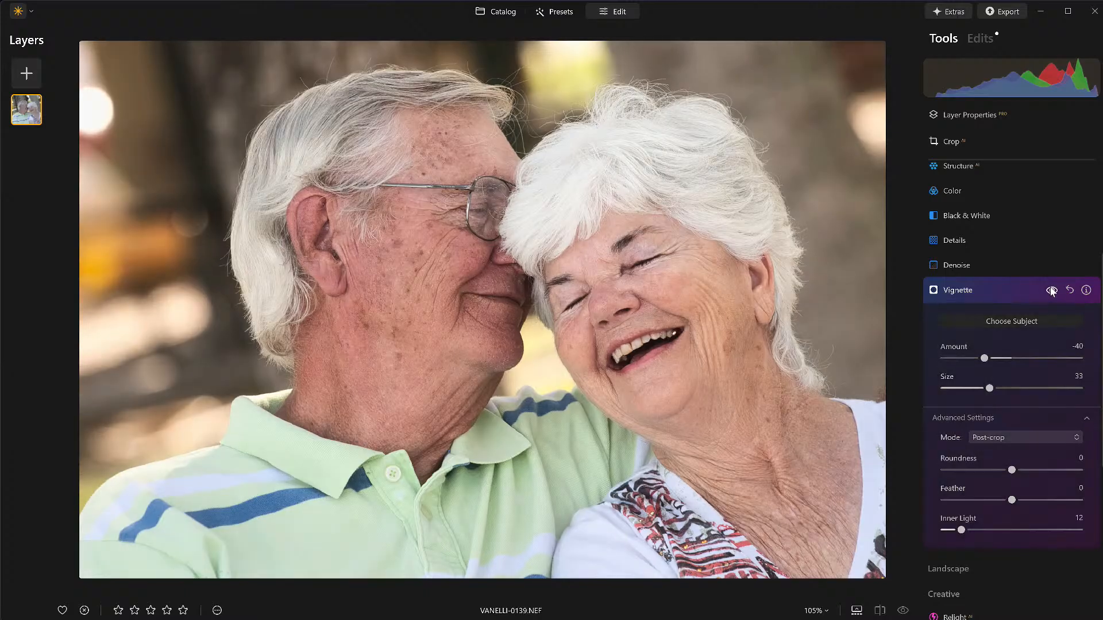
pyautogui.click(1006, 290)
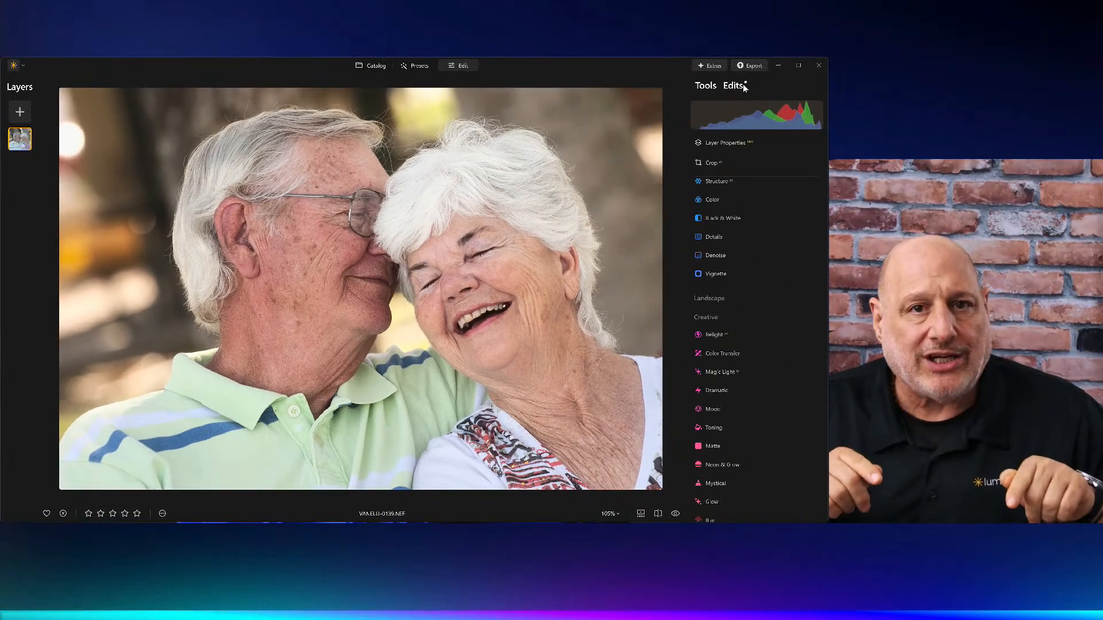
# - Return to the Natural Edits album, open the Syracuse flower photo and compare it with its unedited original
pyautogui.doubleClick(427, 196)
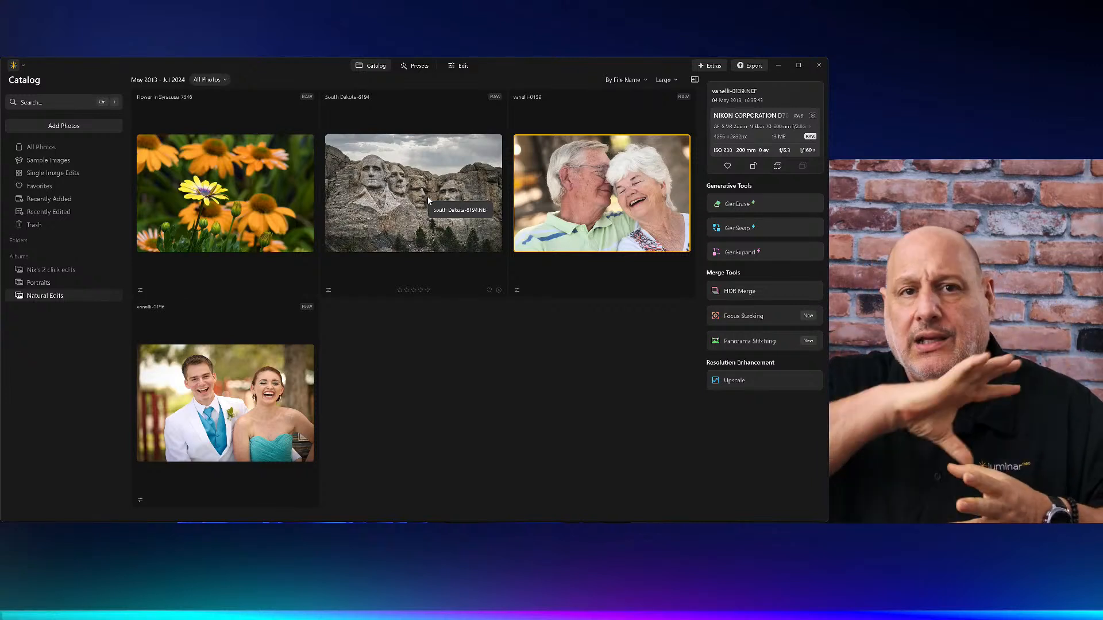
pyautogui.doubleClick(247, 218)
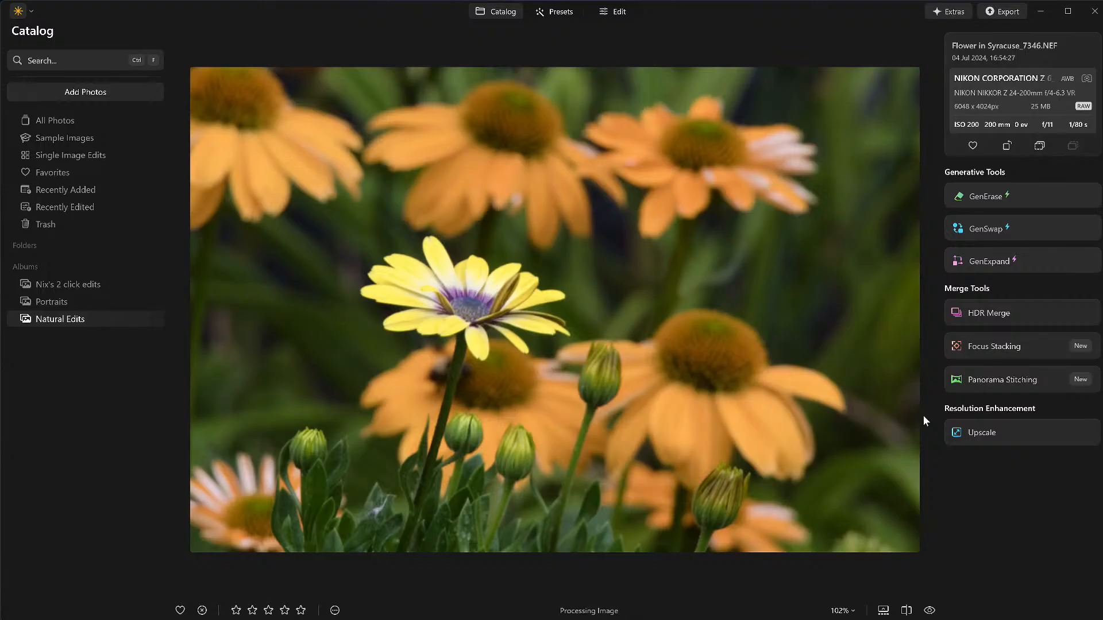
pyautogui.click(929, 610)
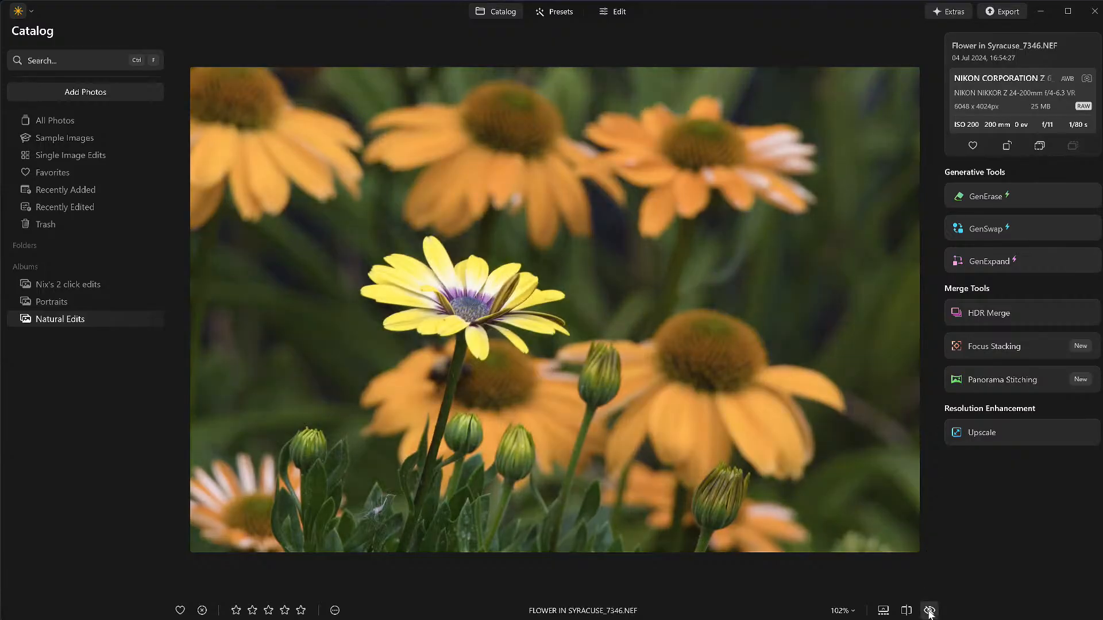
pyautogui.click(929, 611)
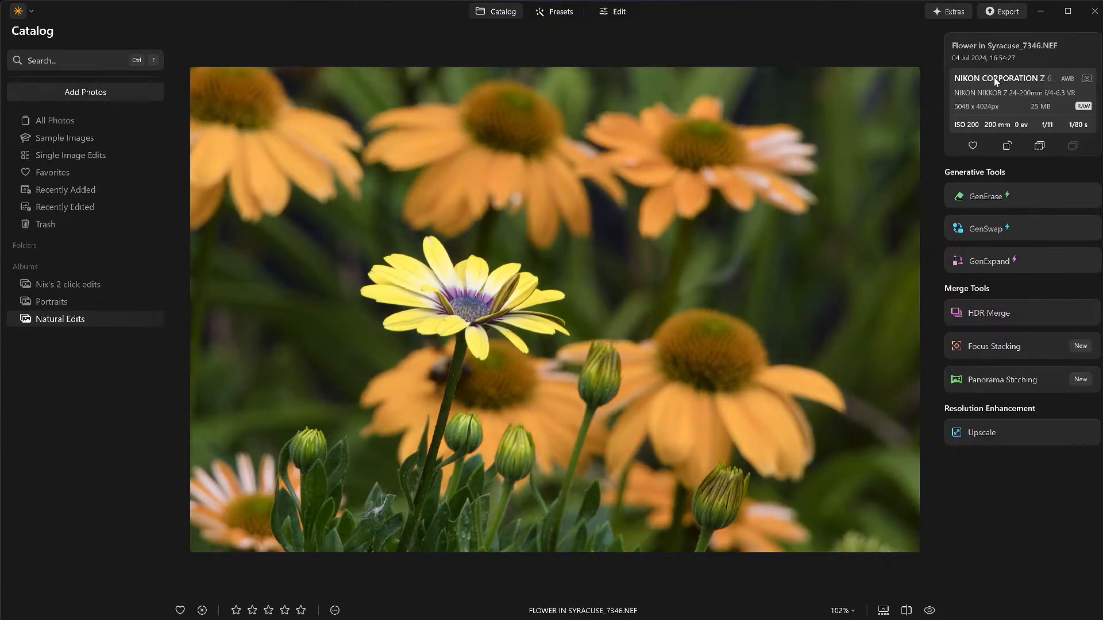
# - Open the flower photo for editing and examine the light and color settings in its applied RAW Develop edit
pyautogui.click(619, 11)
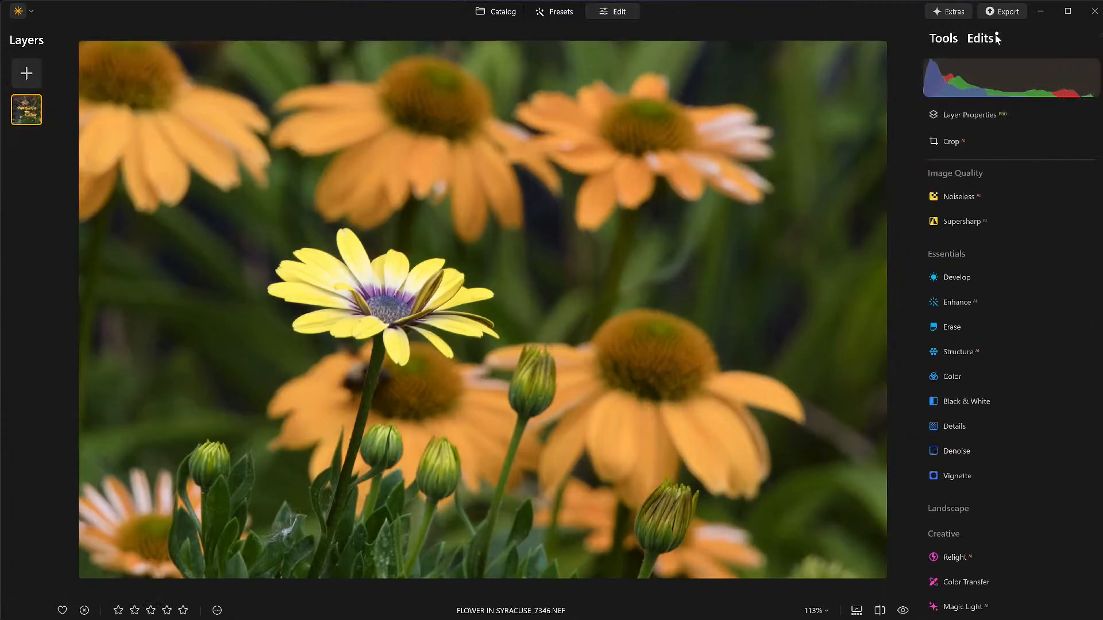
pyautogui.click(987, 38)
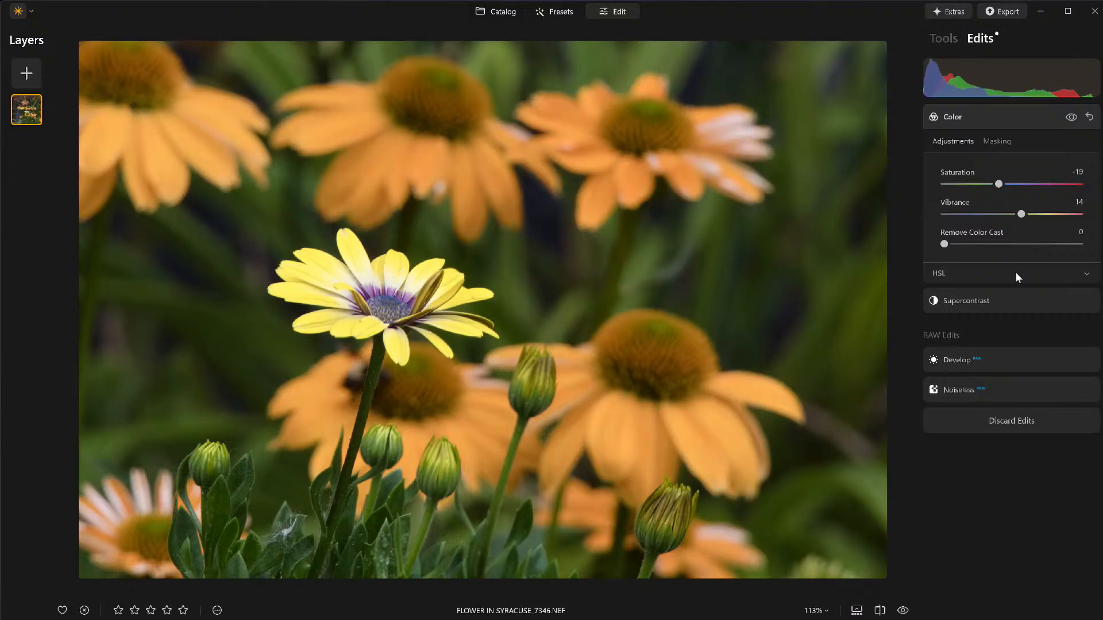
pyautogui.click(1015, 360)
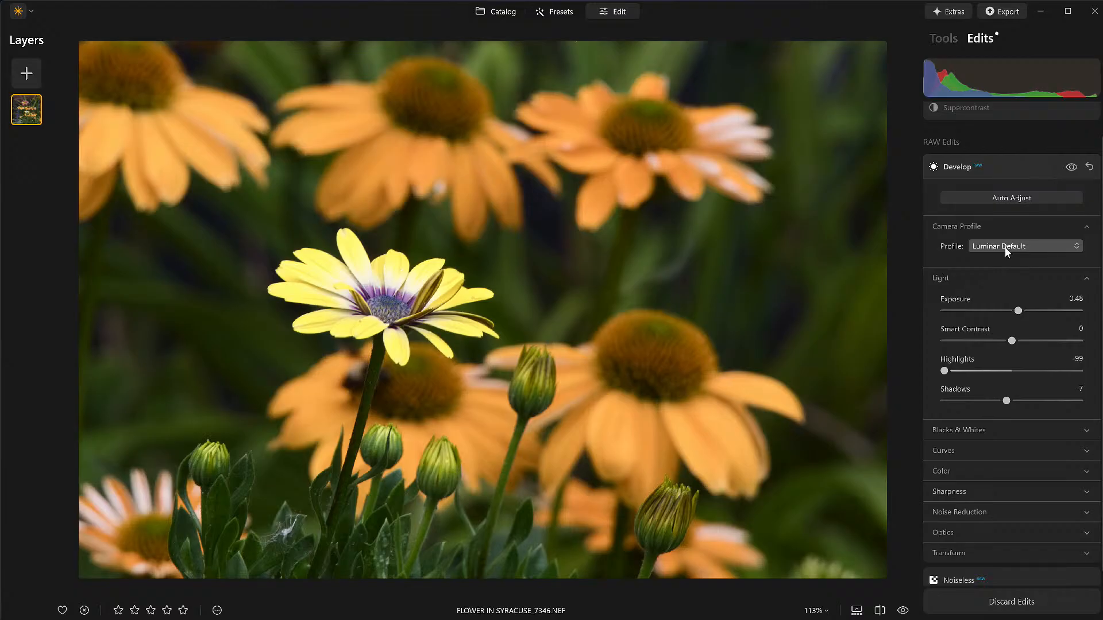
pyautogui.click(975, 471)
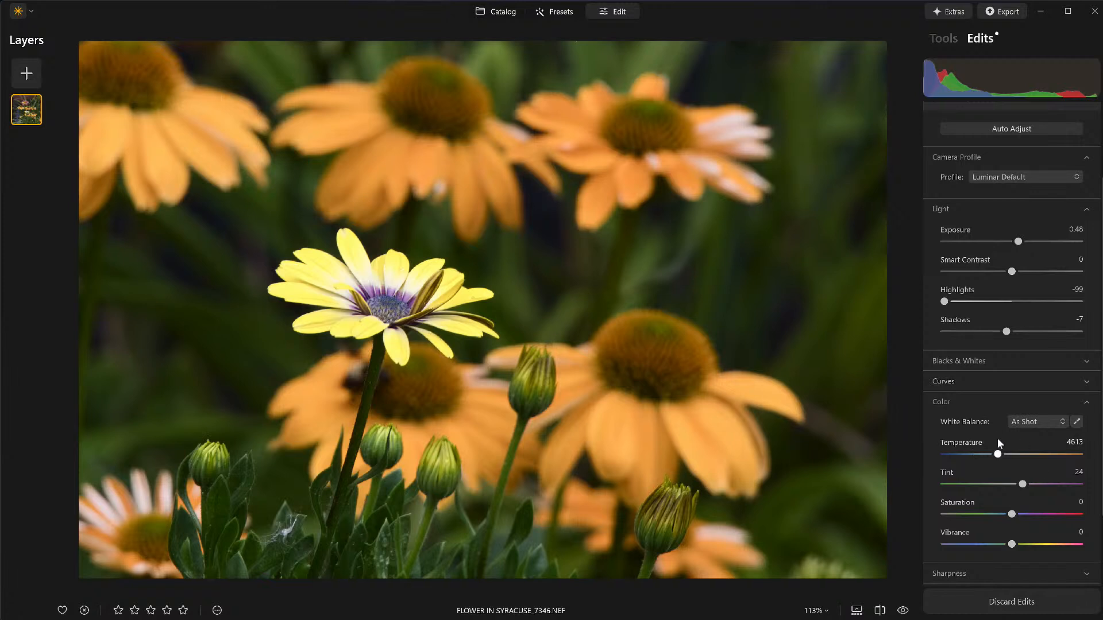
pyautogui.scroll(3, 997, 438)
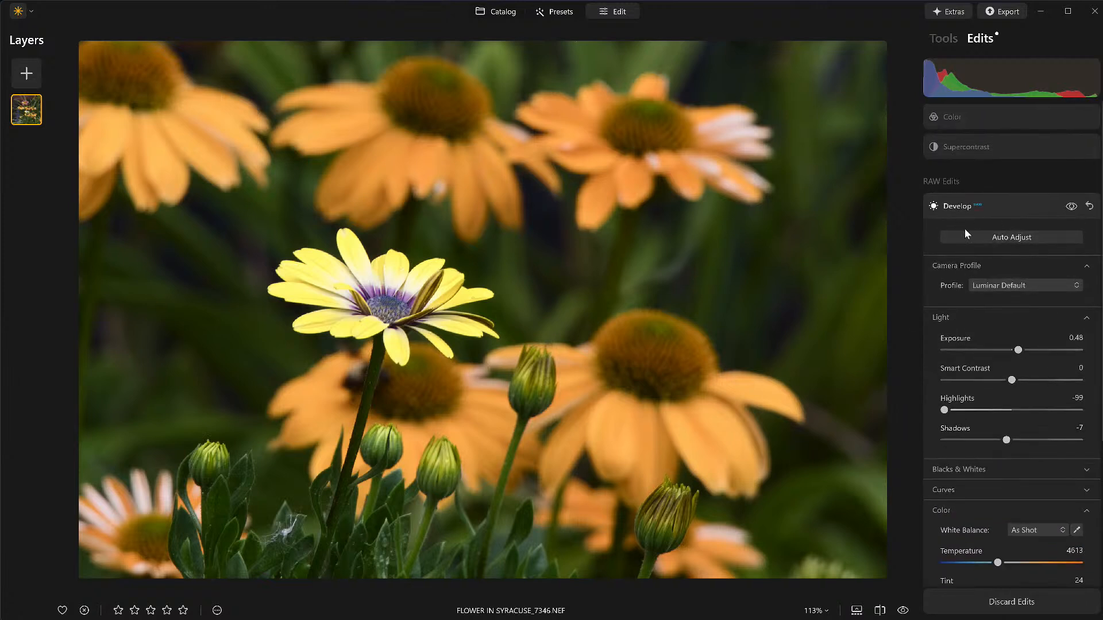
# - Open the applied Supercontrast settings and compare the flower photo with and without that effect
pyautogui.click(998, 145)
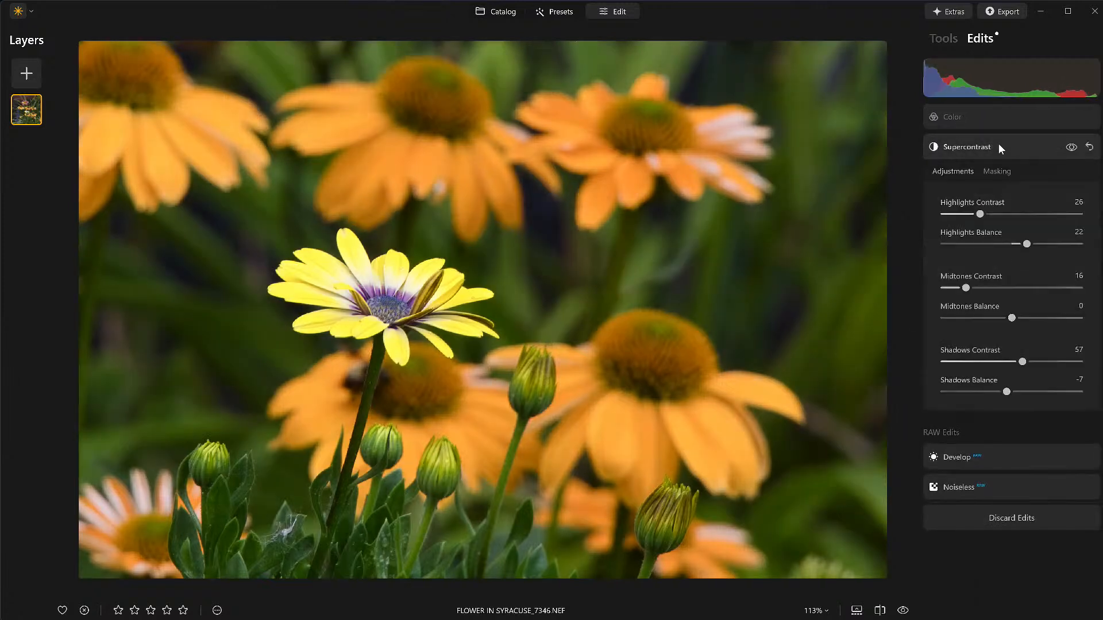
pyautogui.click(1072, 147)
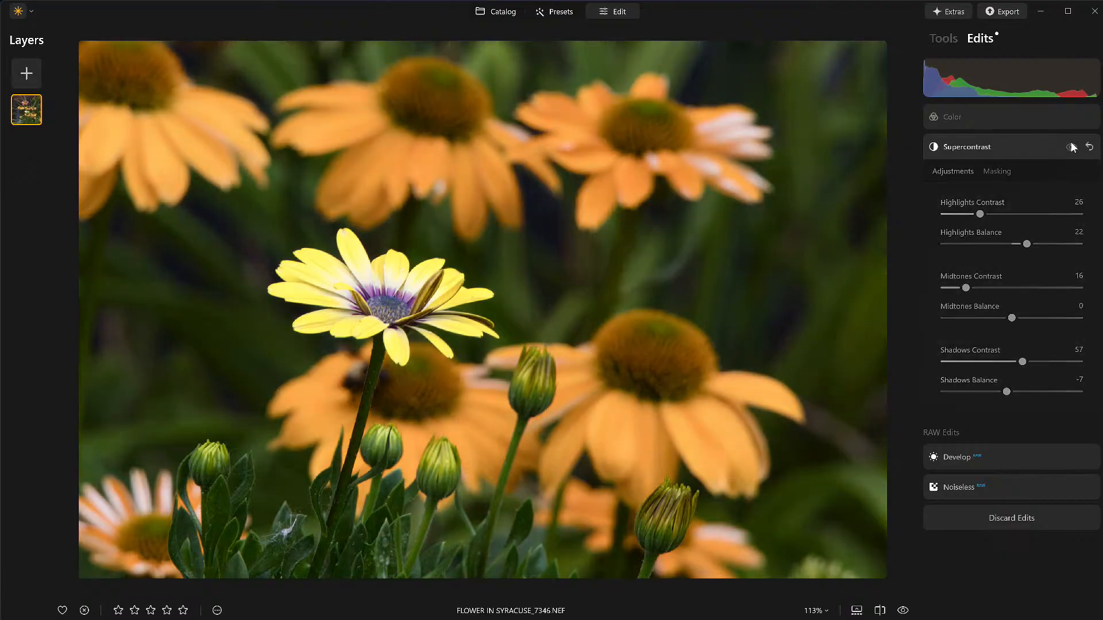
pyautogui.click(1071, 147)
pyautogui.click(1071, 147)
pyautogui.click(1071, 147)
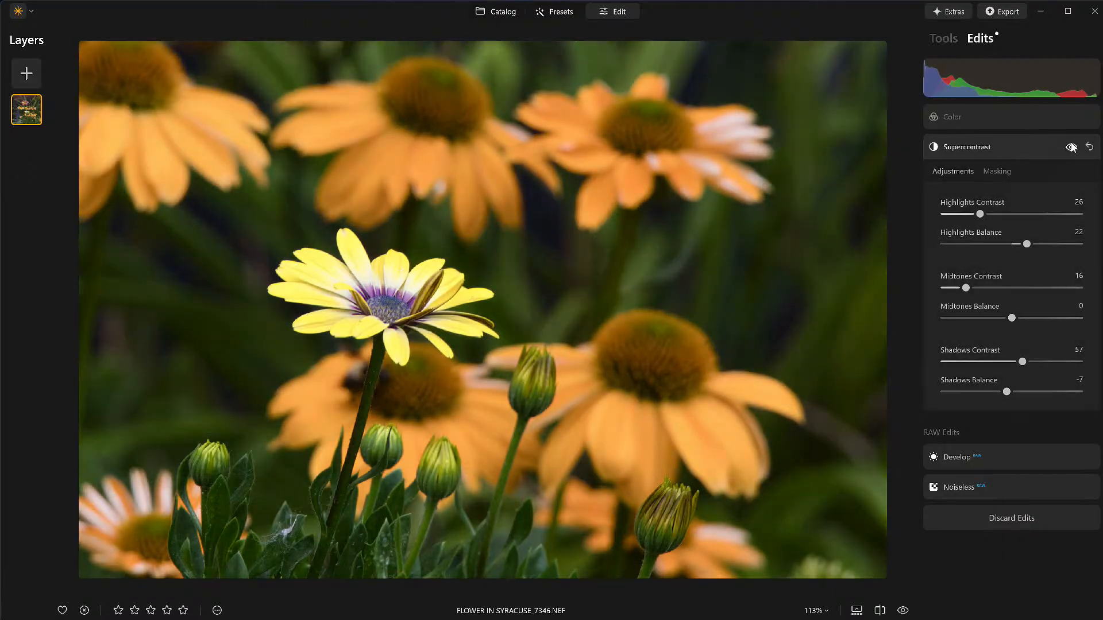
# - Reset and remove the flower photo's Color and Supercontrast edits, and reset the RAW Develop adjustments
pyautogui.click(1026, 117)
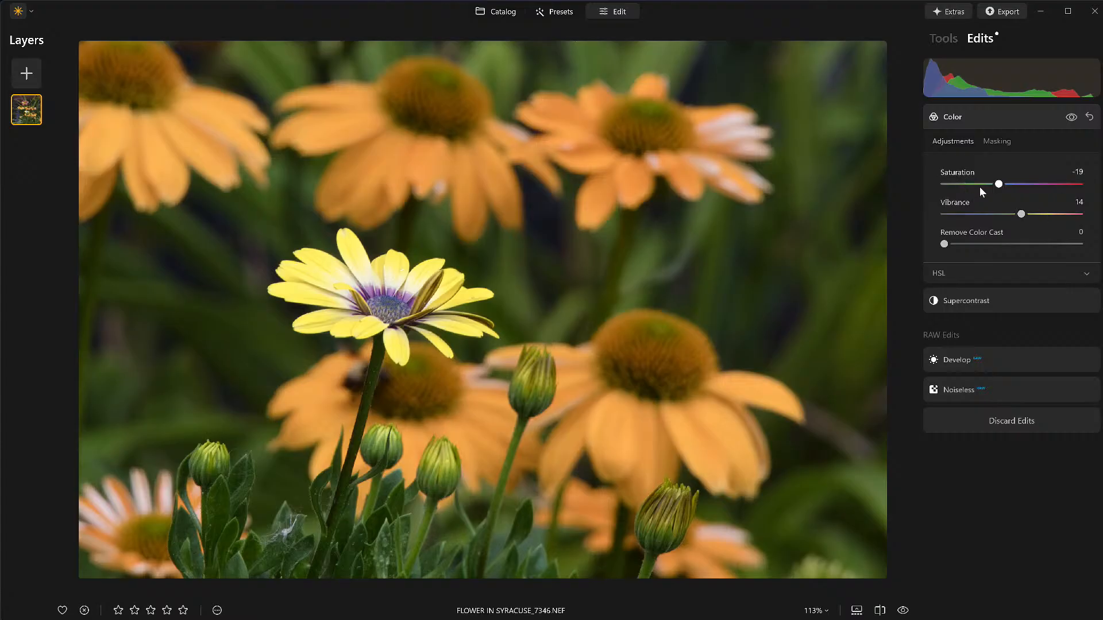
pyautogui.click(1089, 117)
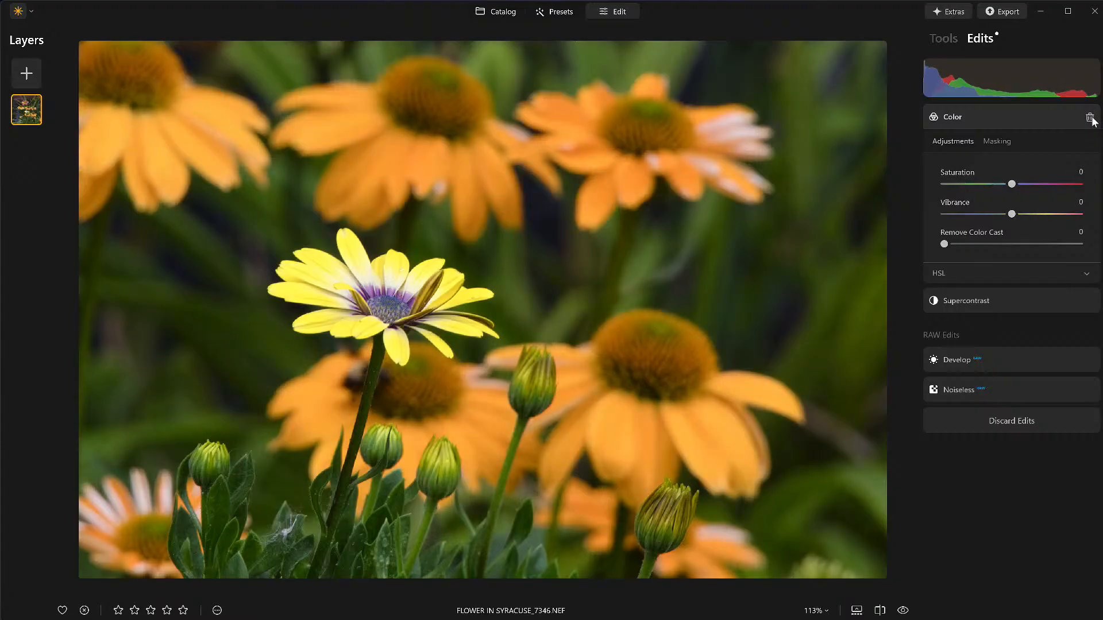
pyautogui.click(1090, 118)
pyautogui.click(1089, 118)
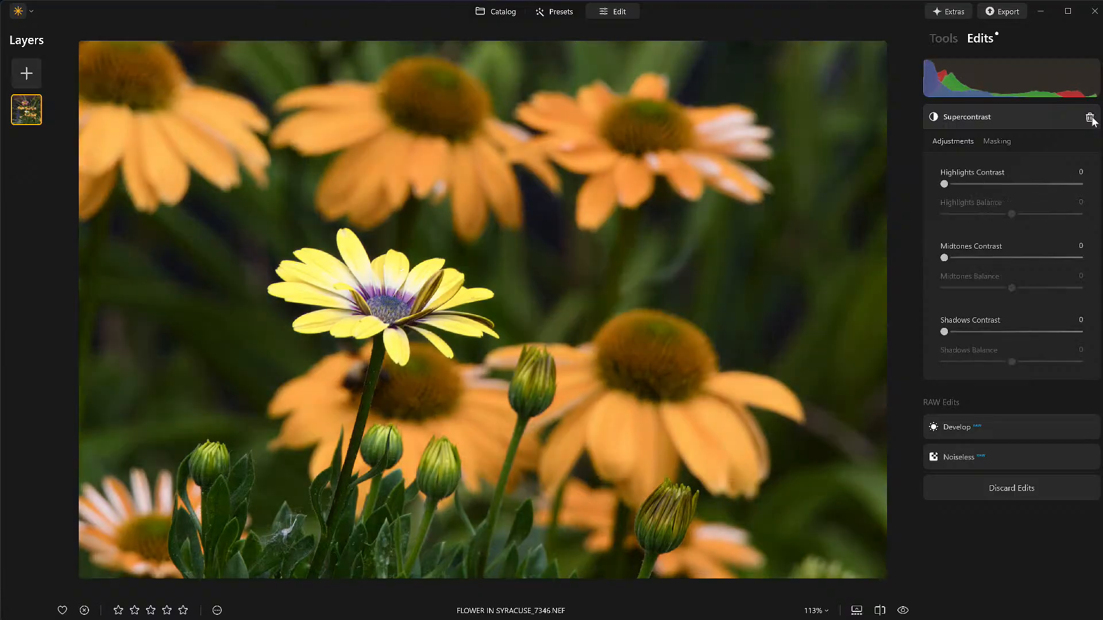
pyautogui.click(1089, 118)
pyautogui.click(1090, 132)
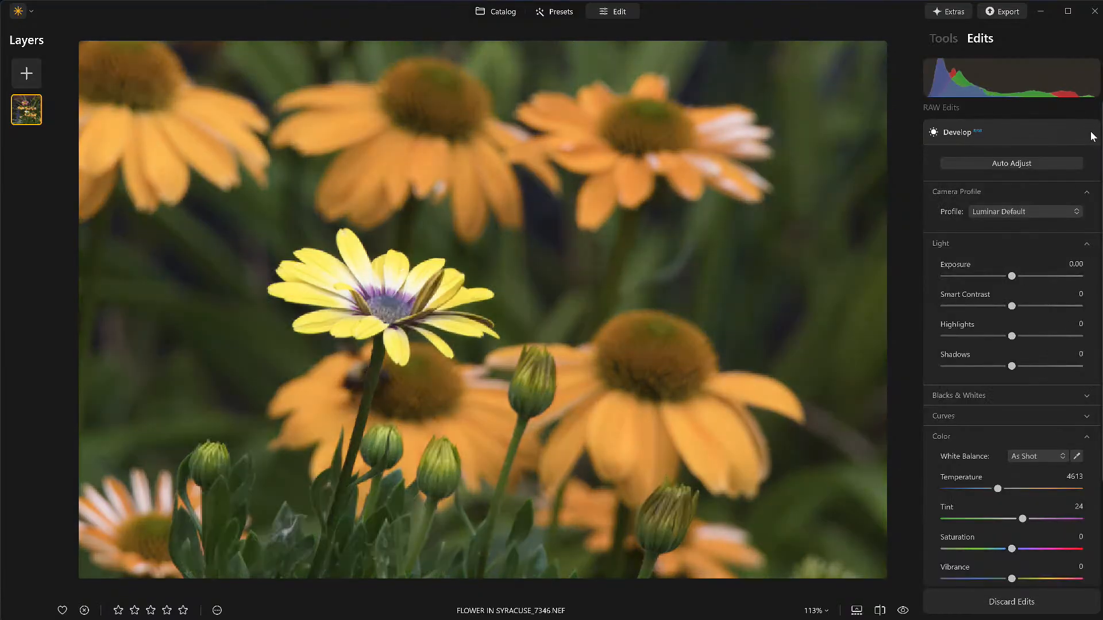
# - Apply Auto Adjust in RAW Develop and compare the adjusted flower photo with its unedited original
pyautogui.click(1012, 163)
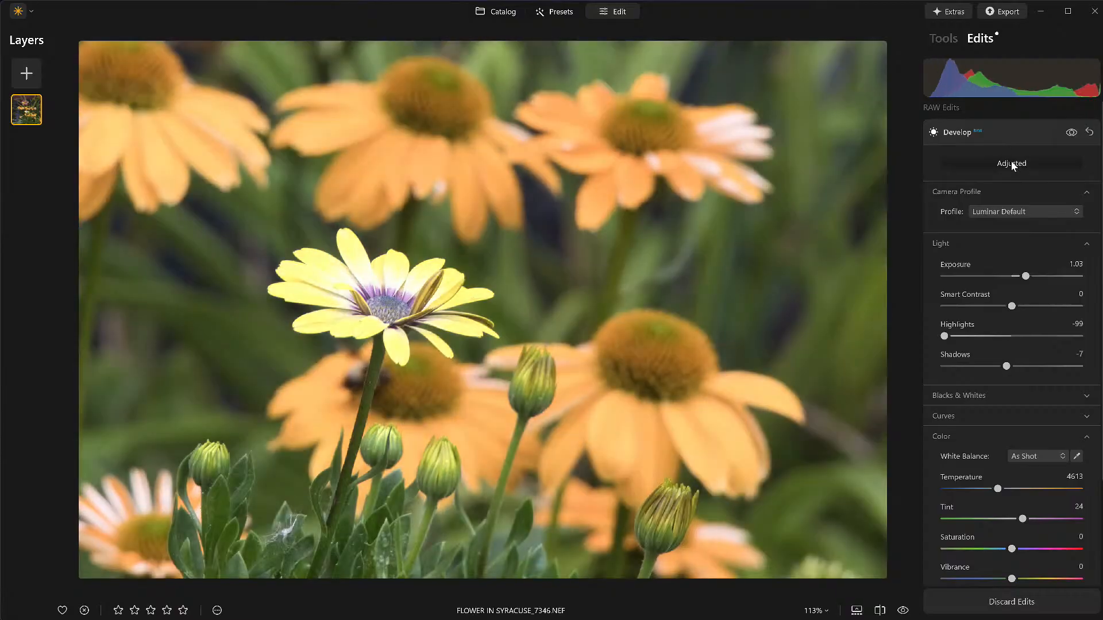
pyautogui.moveTo(901, 617)
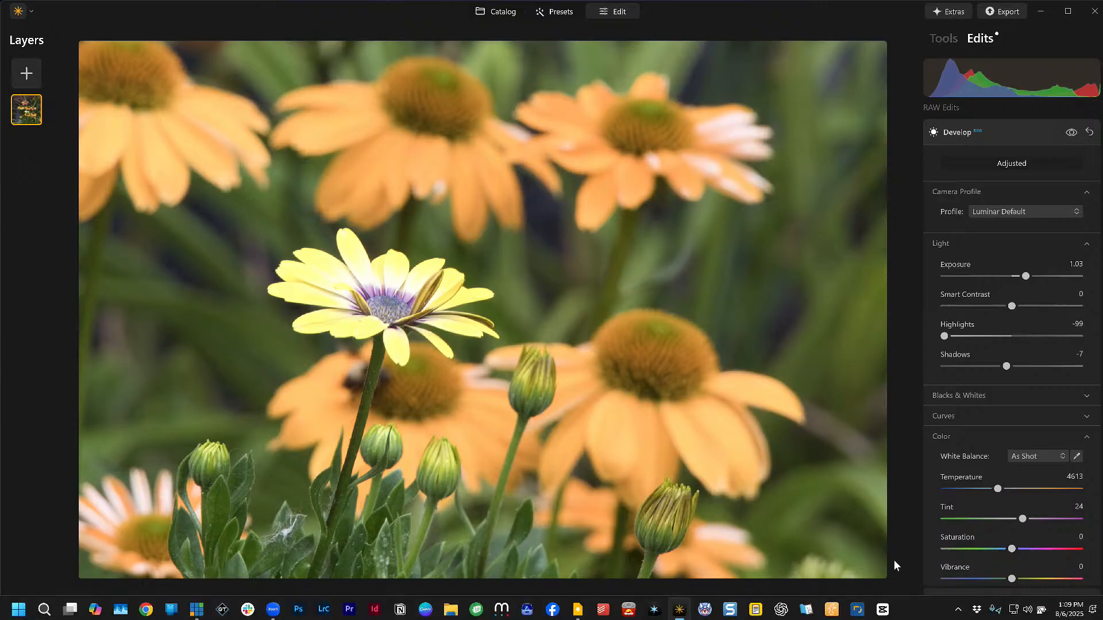
pyautogui.click(903, 610)
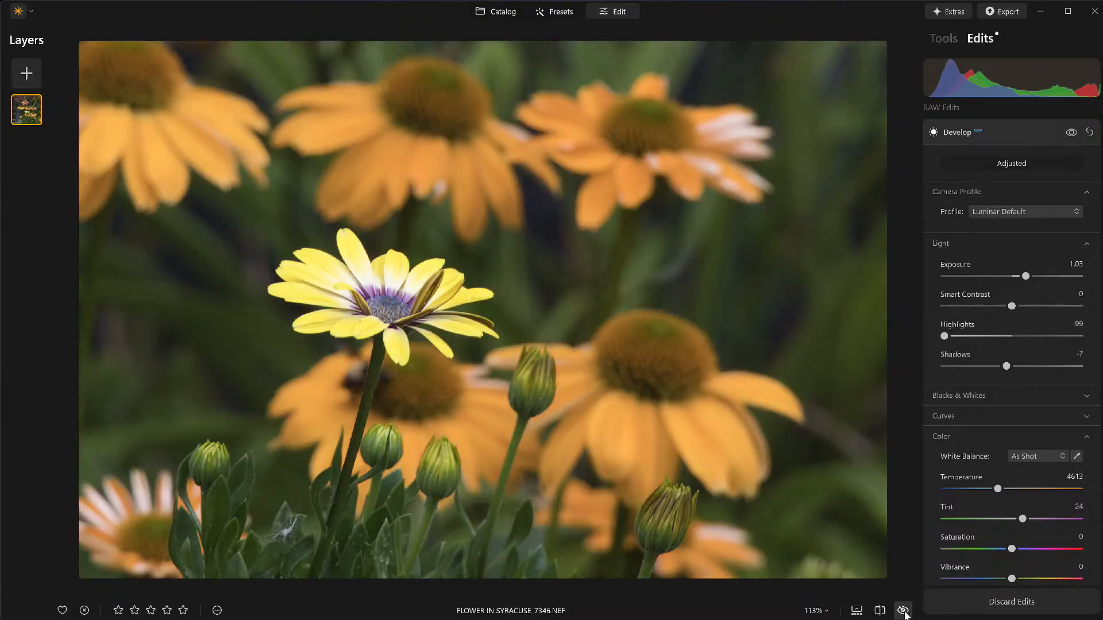
pyautogui.click(904, 610)
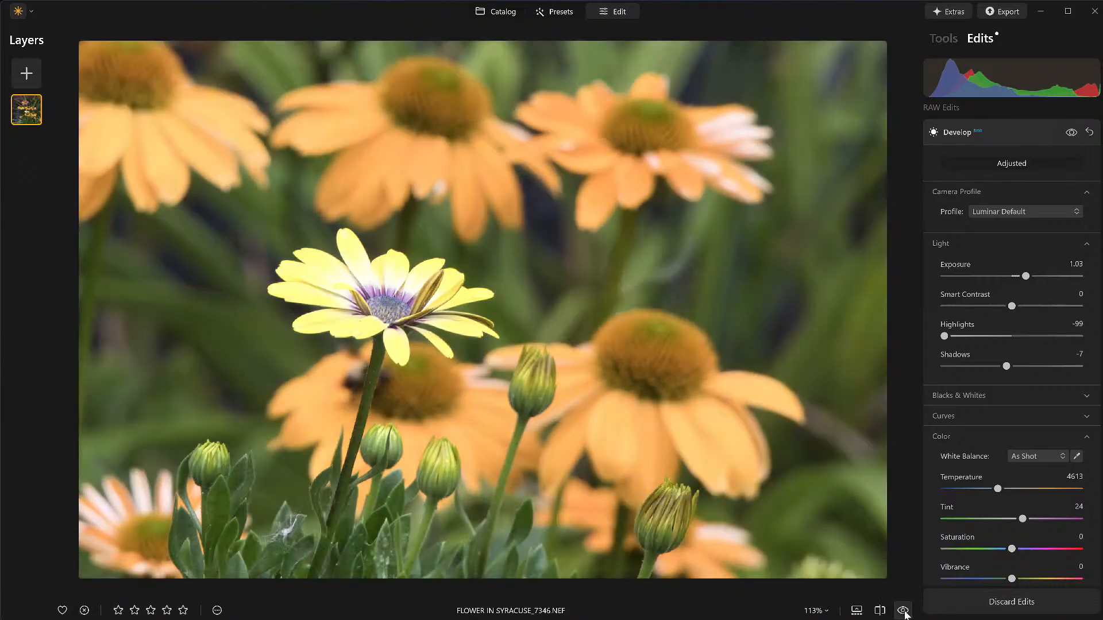
# - Reopen the RAW Develop settings and lower Highlights to -100
pyautogui.click(990, 132)
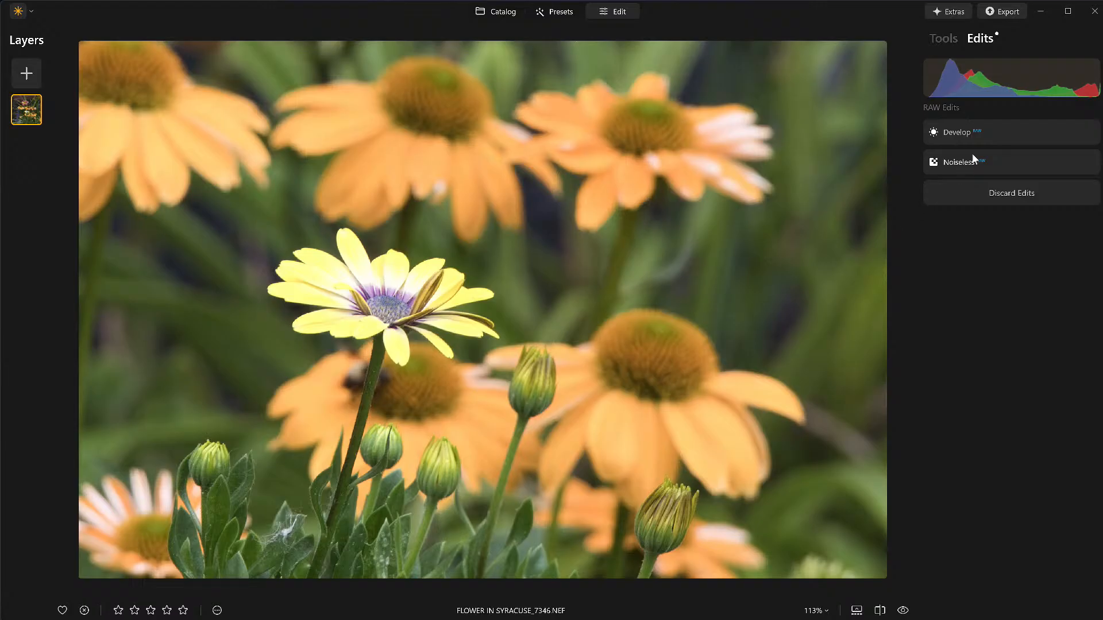
pyautogui.click(994, 132)
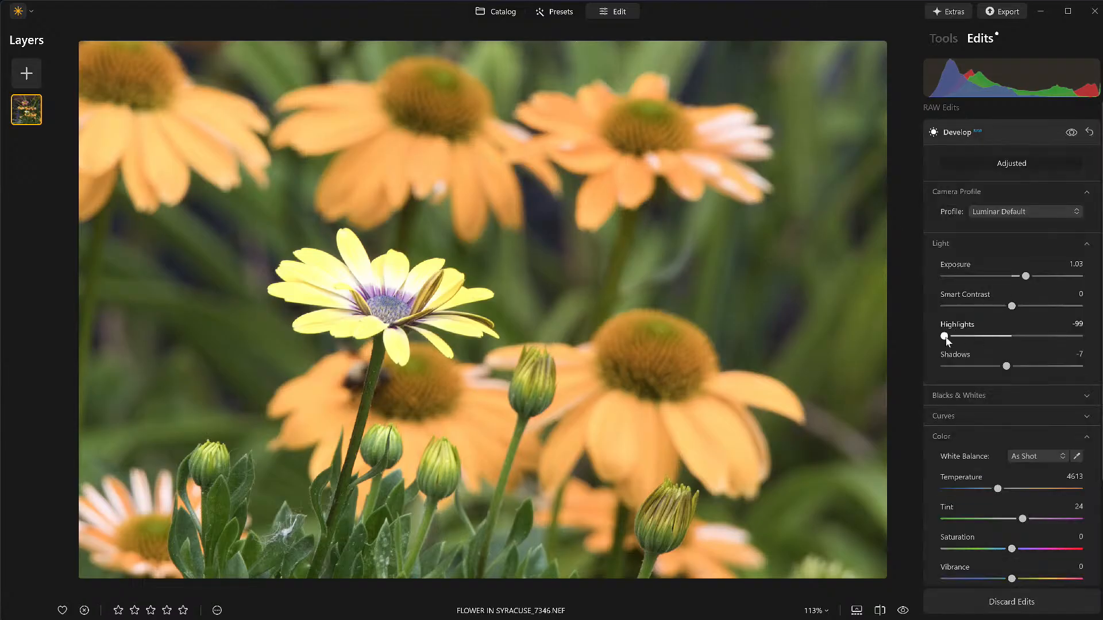
pyautogui.moveTo(928, 337); pyautogui.dragTo(925, 336)
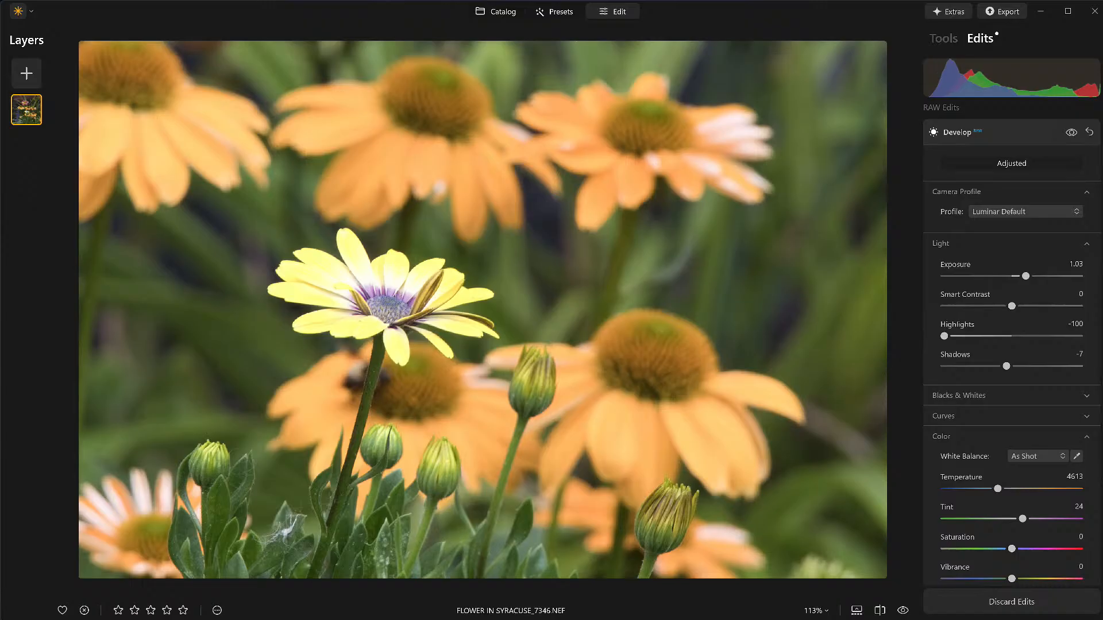
# - Add Supercontrast from the Professional tools with Highlights Contrast 60 and Highlights Balance 20
pyautogui.click(942, 40)
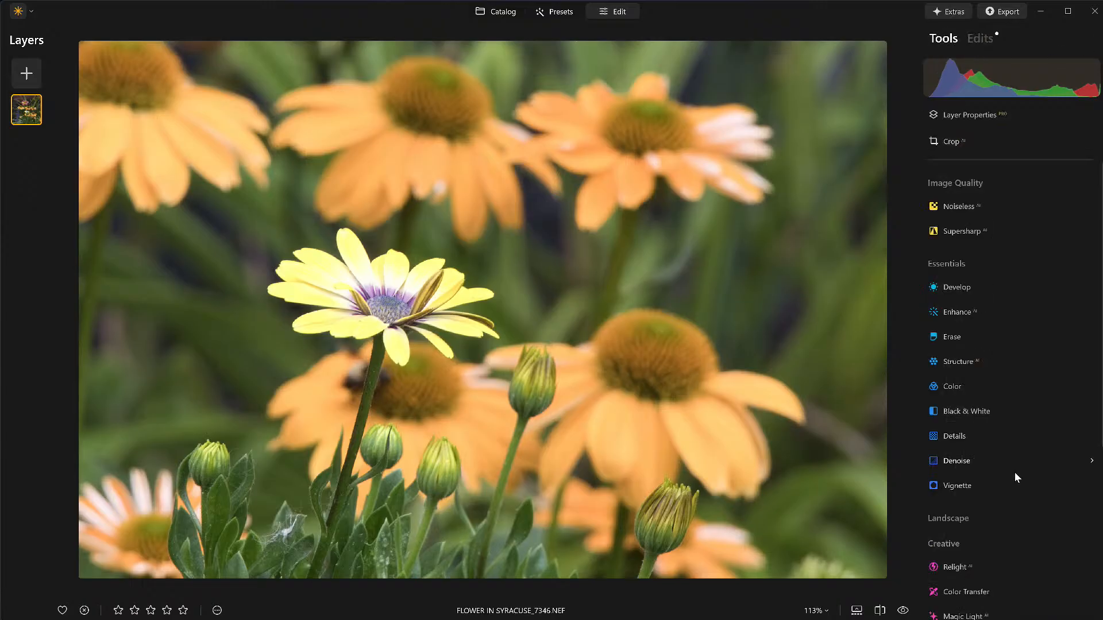
pyautogui.scroll(-5, 1014, 471)
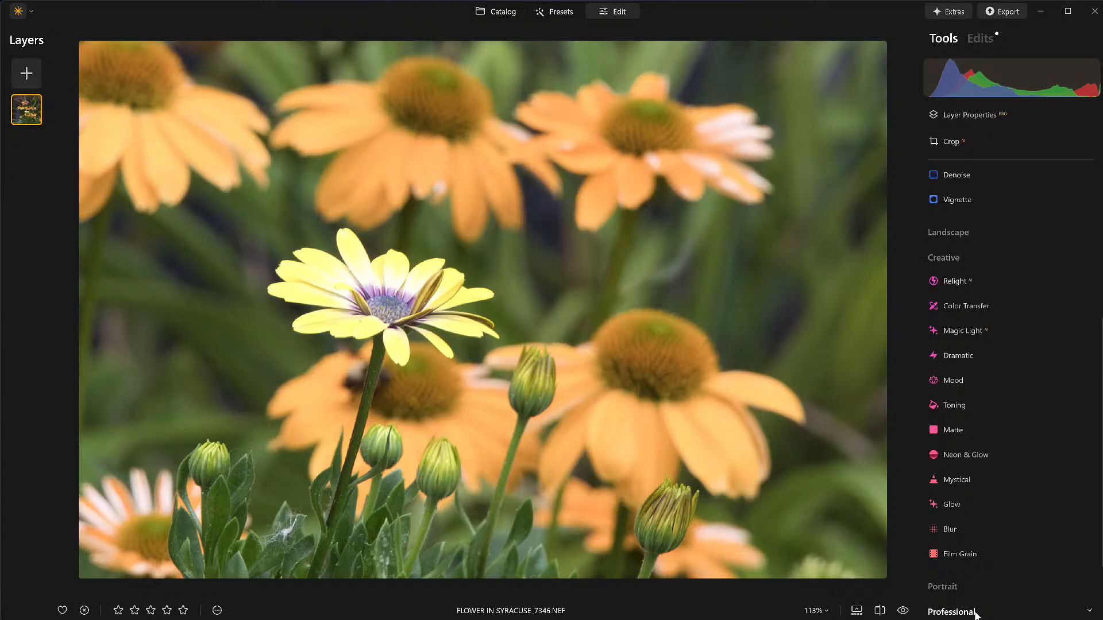
pyautogui.click(954, 612)
pyautogui.click(965, 531)
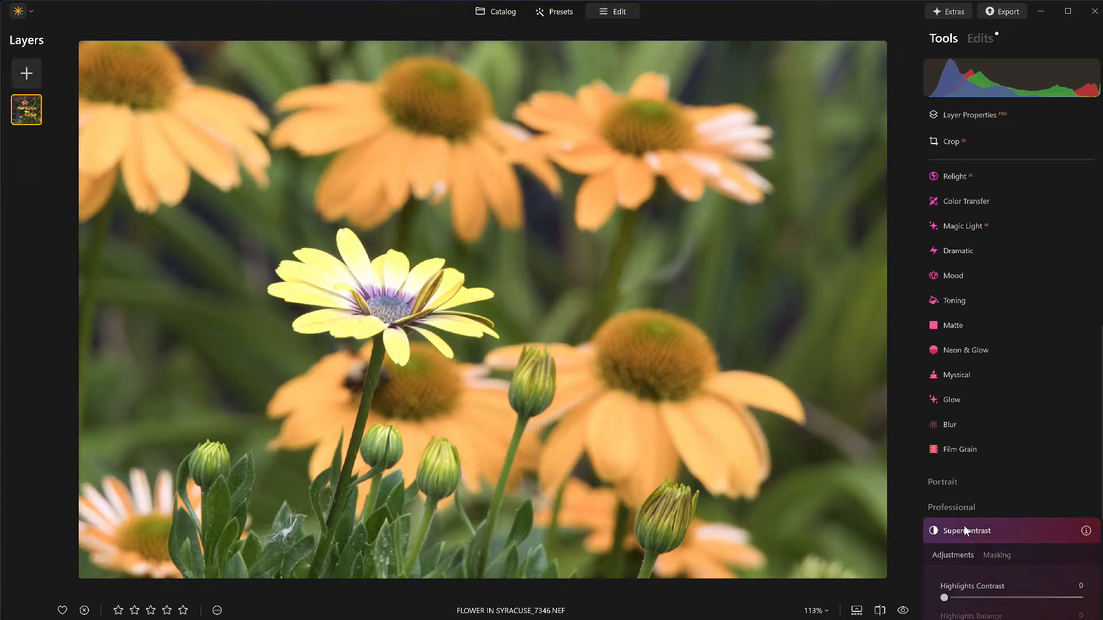
pyautogui.moveTo(944, 404); pyautogui.dragTo(985, 412)
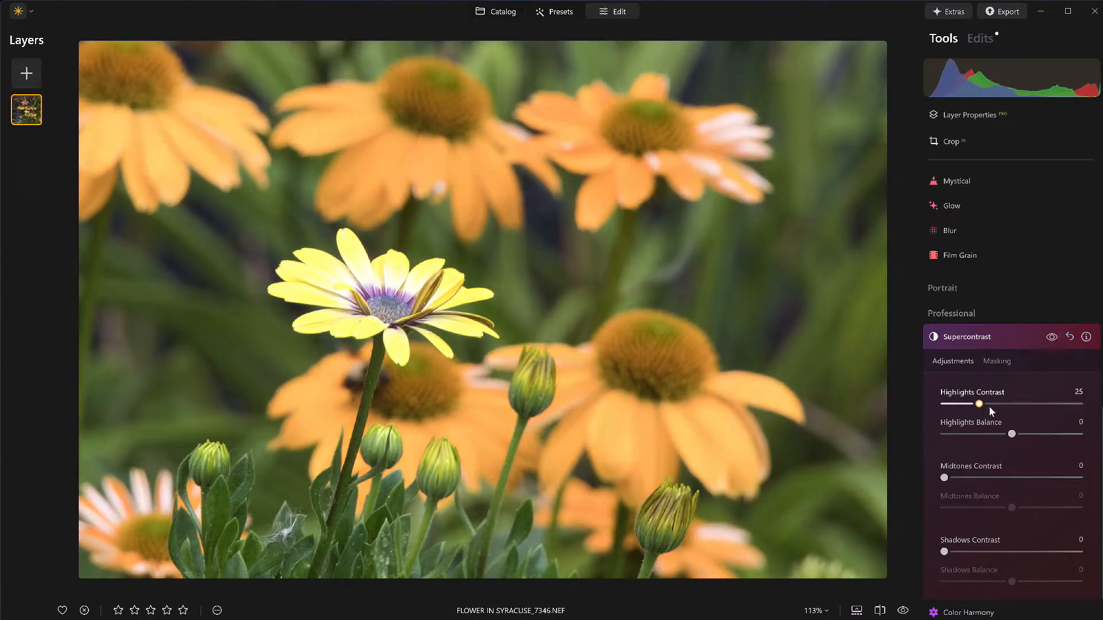
pyautogui.moveTo(1012, 434)
pyautogui.mouseDown()
pyautogui.moveTo(988, 436)
pyautogui.moveTo(1026, 435)
pyautogui.mouseUp()
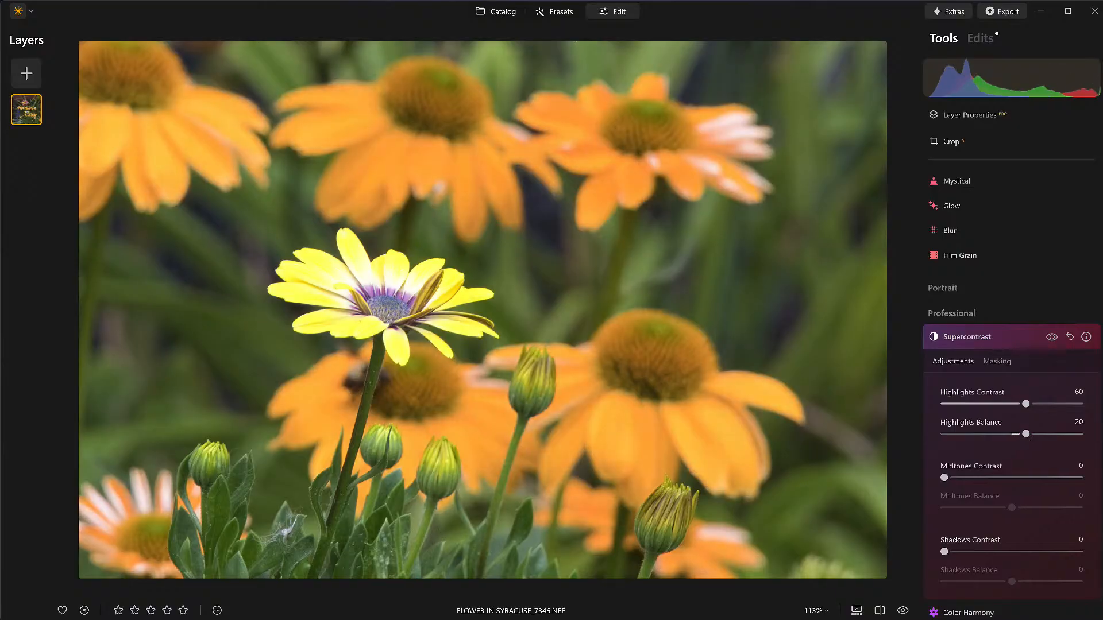
# - Turn on the highlight clipping overlay and cycle the histogram through its channels back to the combined RGB display
pyautogui.click(1091, 64)
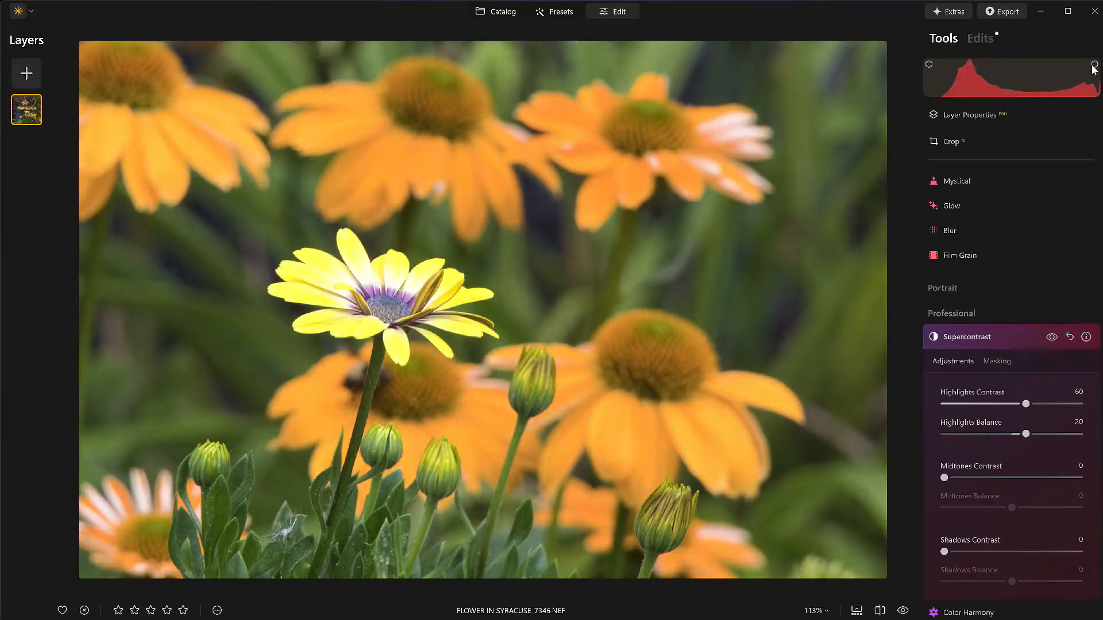
pyautogui.click(1094, 65)
pyautogui.click(1062, 76)
pyautogui.click(1062, 76)
pyautogui.click(1062, 76)
pyautogui.click(1062, 76)
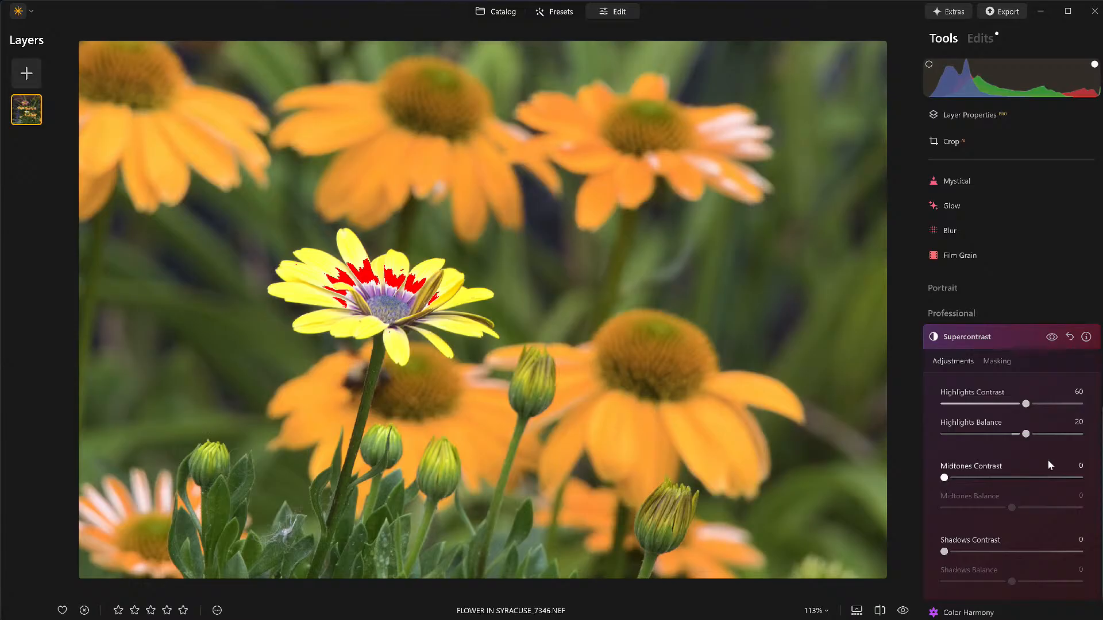
# - Set Supercontrast to Highlights Contrast 79 and Balance 57, Midtones Contrast 33 and Balance 20, and Shadows Contrast 0 with Balance 26
pyautogui.moveTo(1020, 403); pyautogui.dragTo(1052, 437)
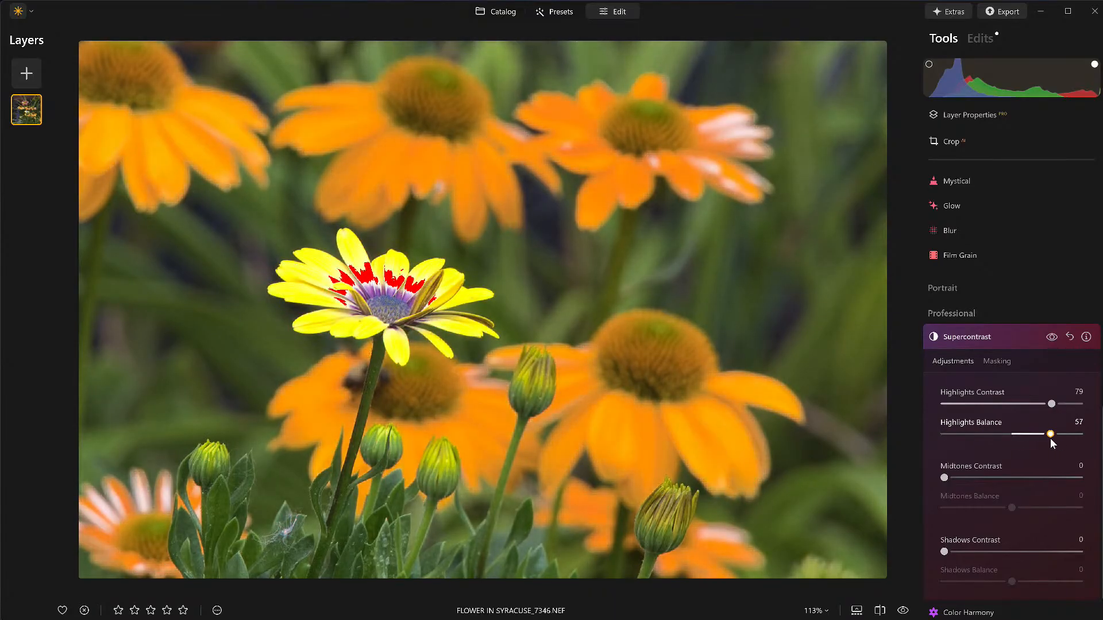
pyautogui.moveTo(950, 476); pyautogui.dragTo(1028, 512)
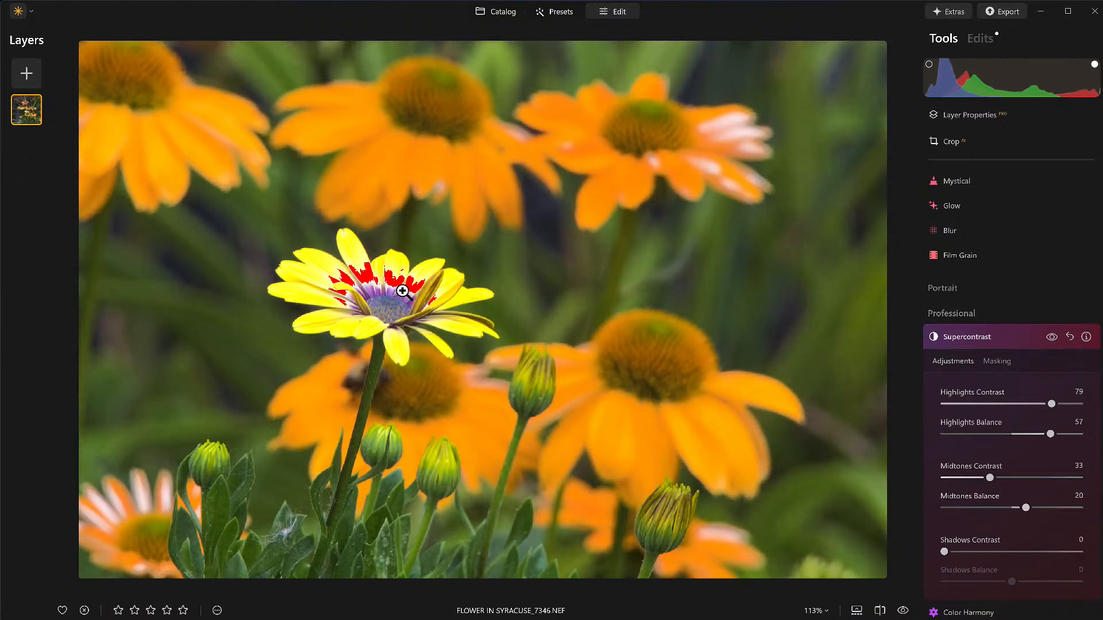
pyautogui.moveTo(943, 551)
pyautogui.mouseDown()
pyautogui.moveTo(998, 555)
pyautogui.moveTo(945, 581)
pyautogui.moveTo(1030, 581)
pyautogui.mouseUp()
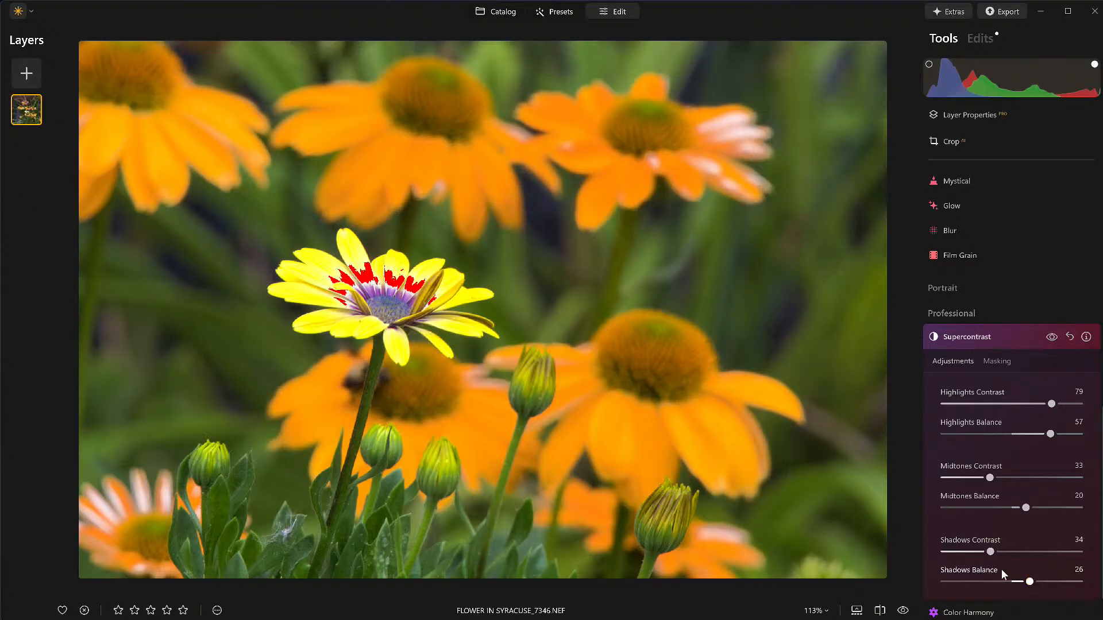
pyautogui.moveTo(985, 552); pyautogui.dragTo(929, 553)
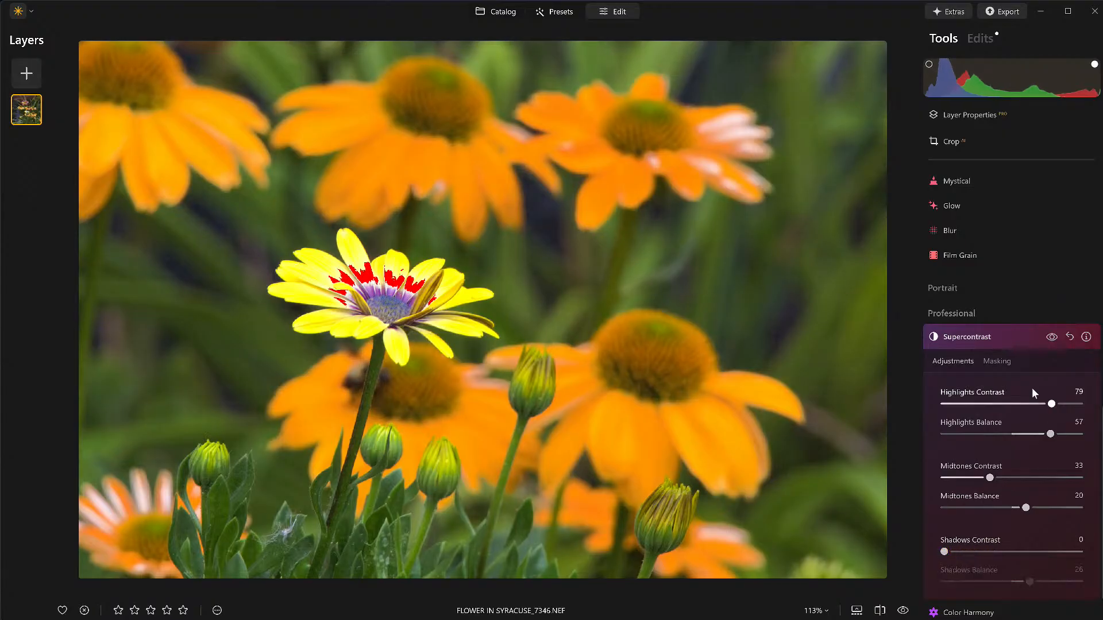
# - Reduce Supercontrast's Highlights Contrast to 68 and compare the photo with and without the effect
pyautogui.moveTo(1051, 404)
pyautogui.mouseDown()
pyautogui.moveTo(1003, 408)
pyautogui.moveTo(1038, 409)
pyautogui.mouseUp()
pyautogui.click(1051, 337)
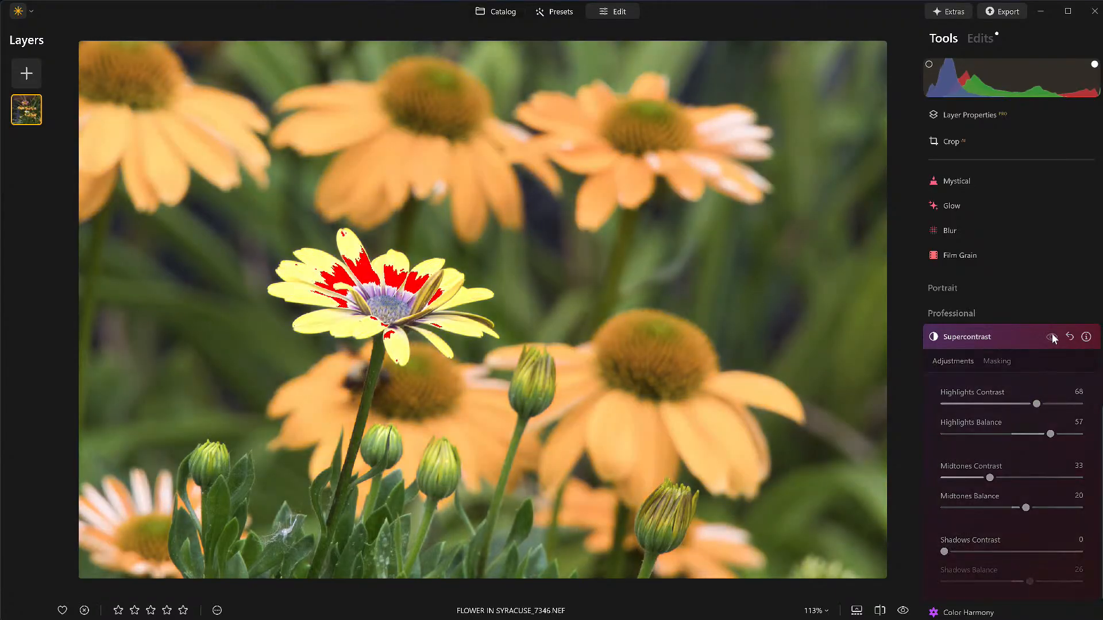
pyautogui.click(1052, 338)
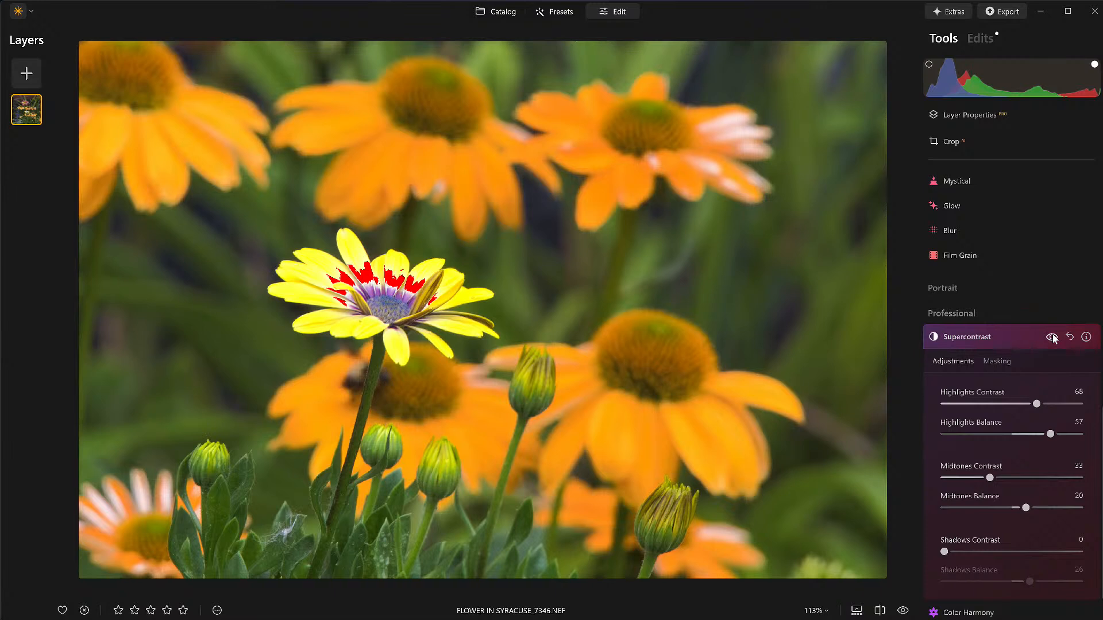
# - Open Develop in the Essentials tools and set Highlights to -23 to reduce the clipped petals
pyautogui.click(958, 332)
pyautogui.scroll(5, 991, 264)
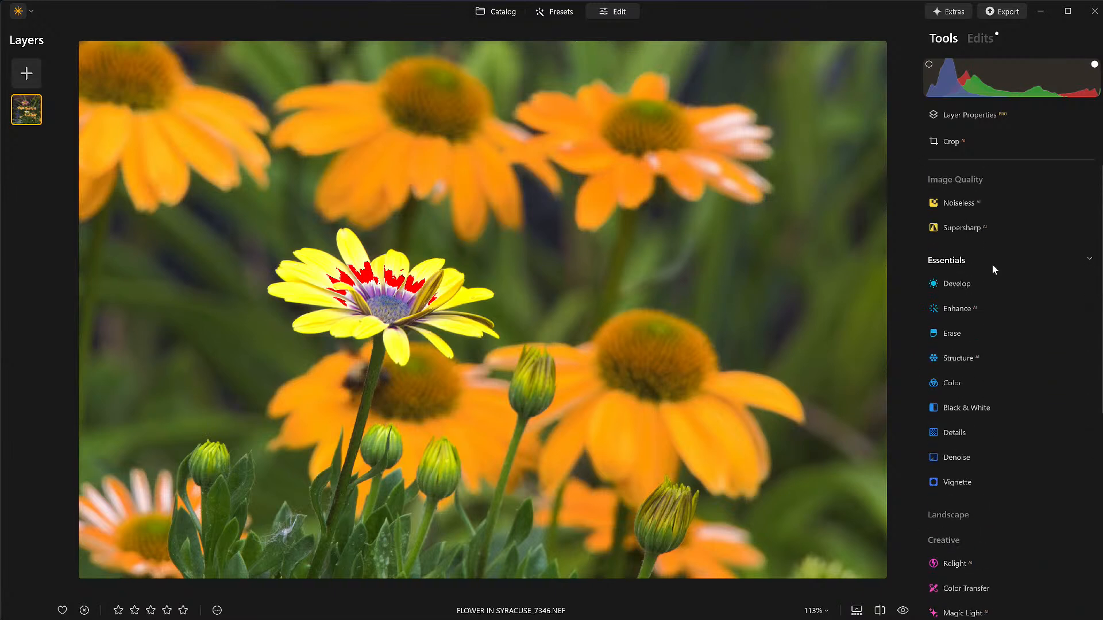
pyautogui.click(965, 284)
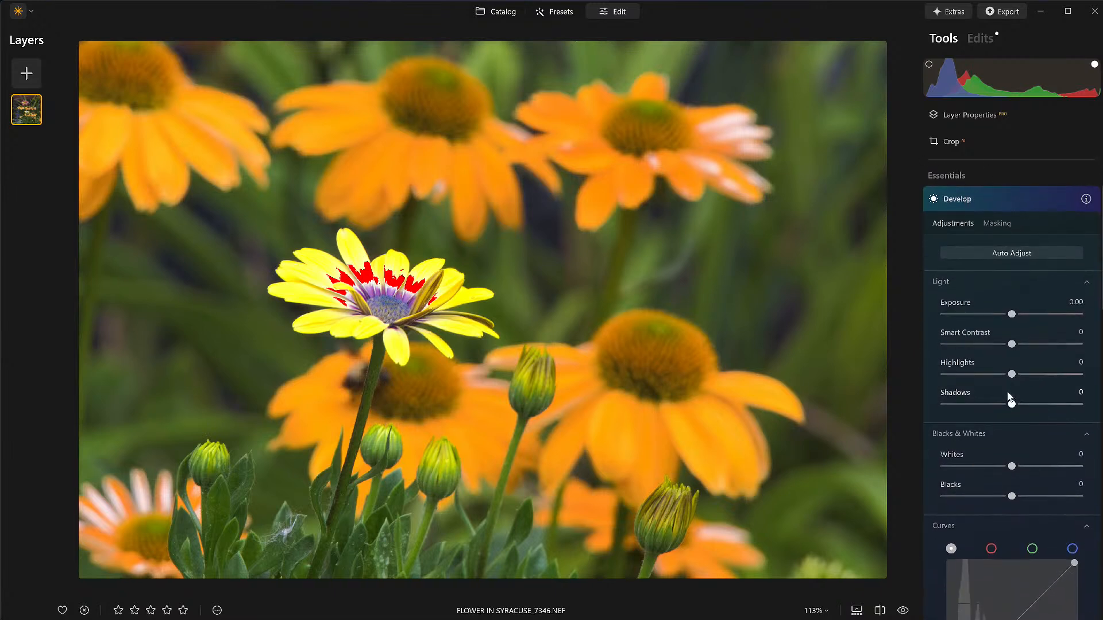
pyautogui.moveTo(1011, 374); pyautogui.dragTo(996, 375)
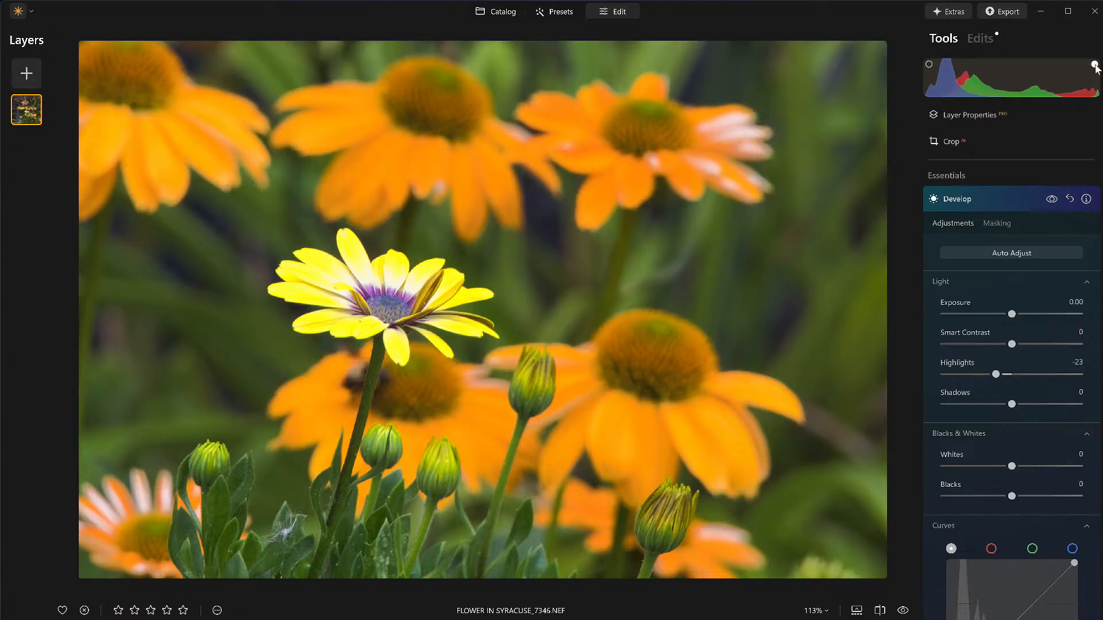
# - Turn on the shadow clipping overlay, test Blacks at -100 in Develop, and set Blacks to -28
pyautogui.click(929, 64)
pyautogui.moveTo(1015, 498); pyautogui.dragTo(901, 500)
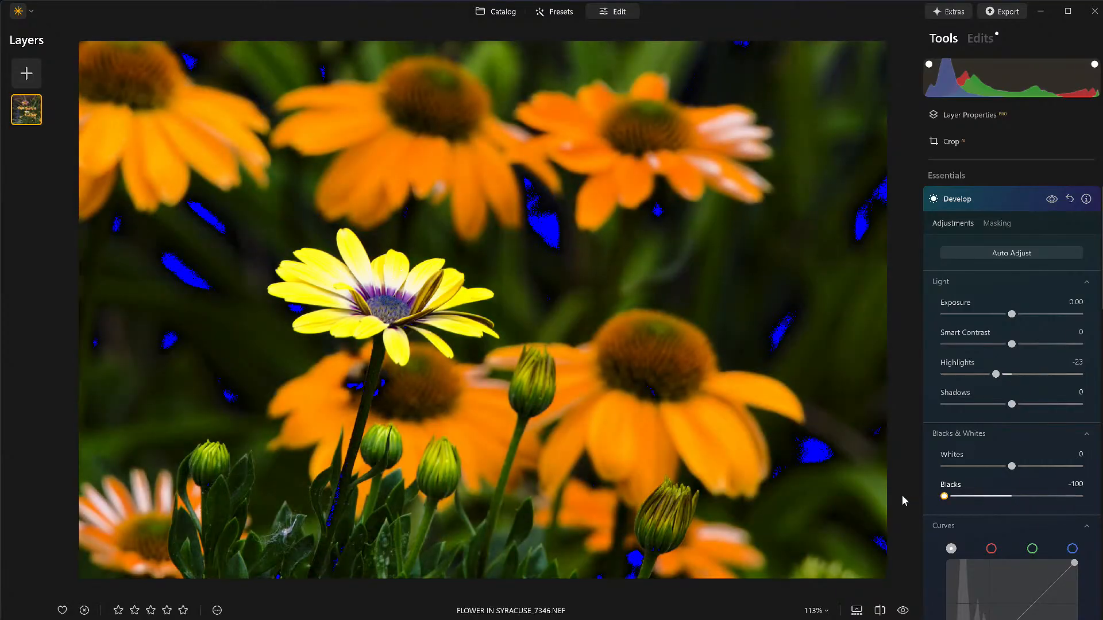
pyautogui.moveTo(944, 496); pyautogui.dragTo(995, 502)
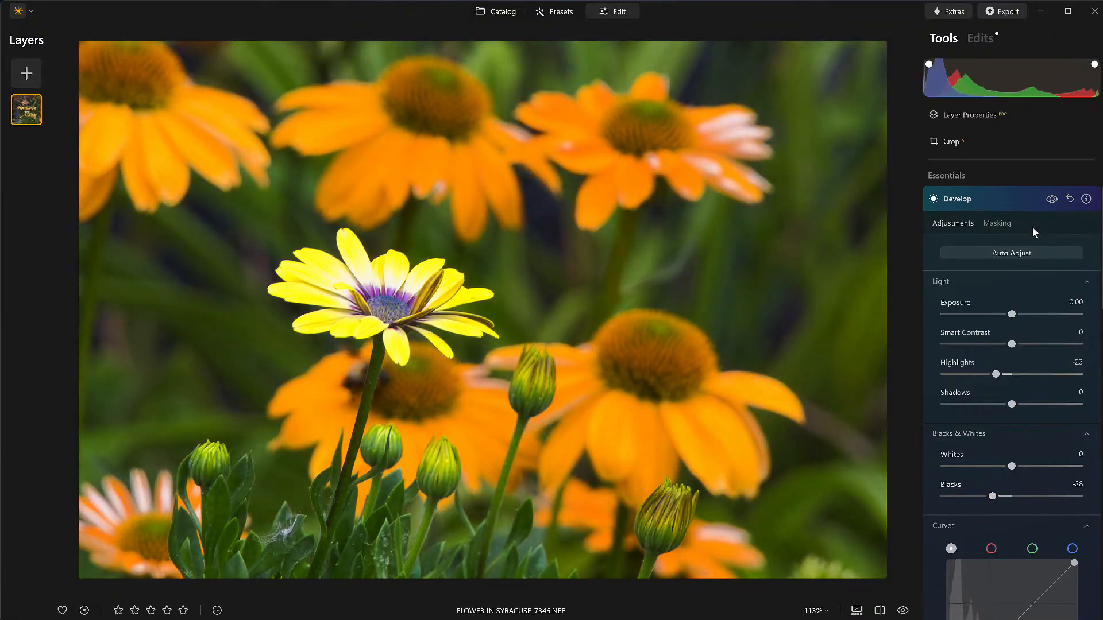
pyautogui.click(985, 182)
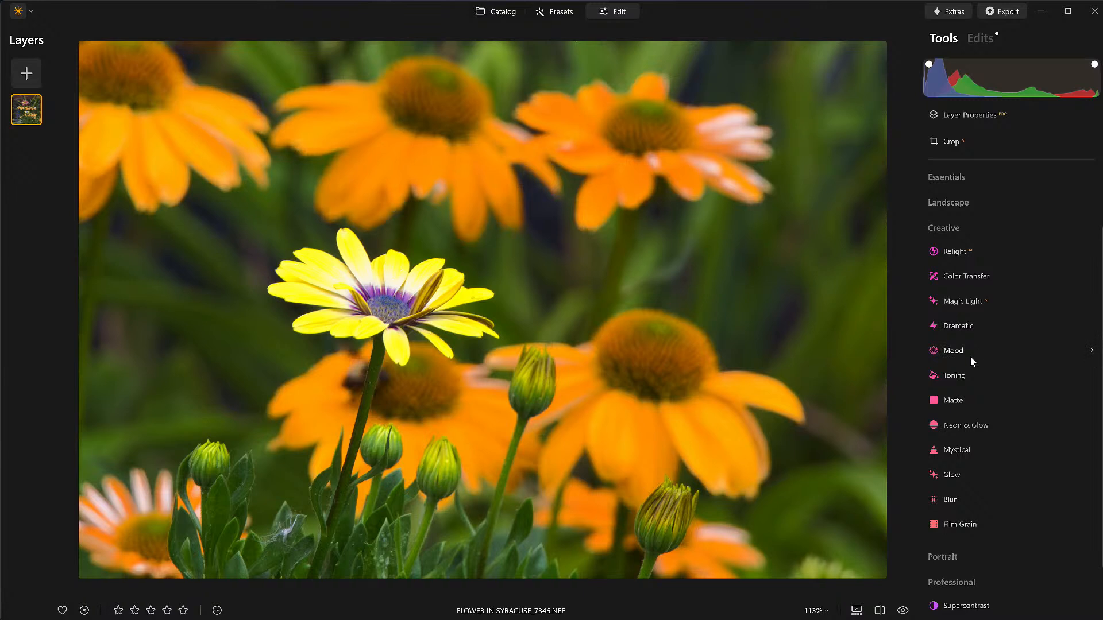
# - In the Essentials Color tool, set Vibrance to 28 and Saturation to -34, and compare the photo with and without the effect
pyautogui.scroll(2, 962, 383)
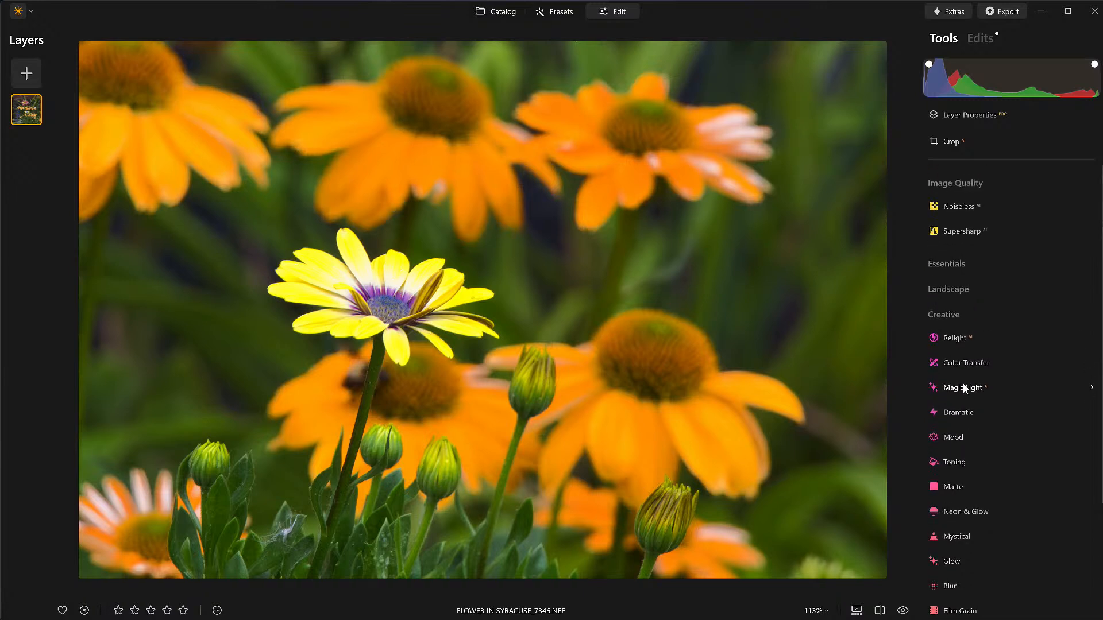
pyautogui.click(945, 264)
pyautogui.click(952, 386)
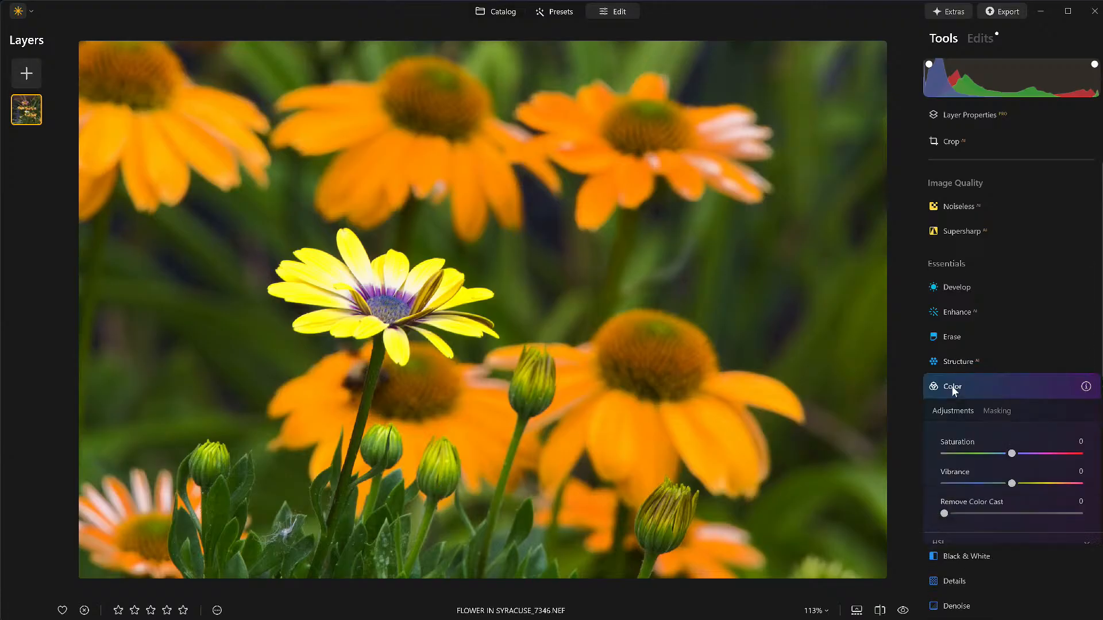
pyautogui.moveTo(1004, 451); pyautogui.dragTo(1030, 486)
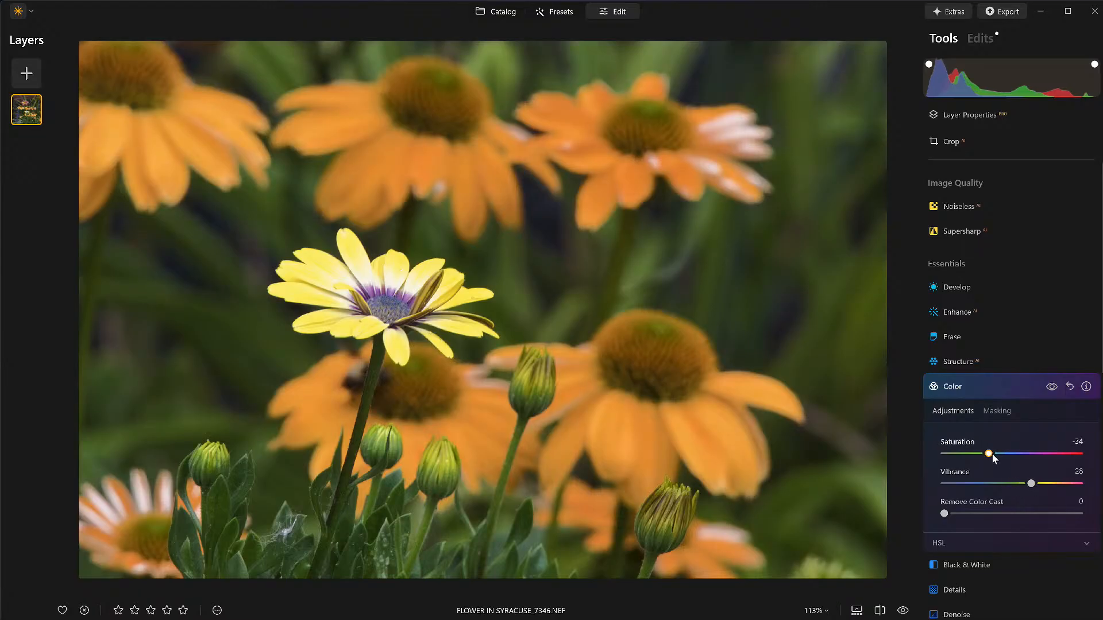
pyautogui.click(1052, 387)
pyautogui.click(1052, 388)
# - Try Color Saturation at -5, settle on -13, close the tool and compare the photo with and without all edits
pyautogui.moveTo(994, 456); pyautogui.dragTo(1010, 457)
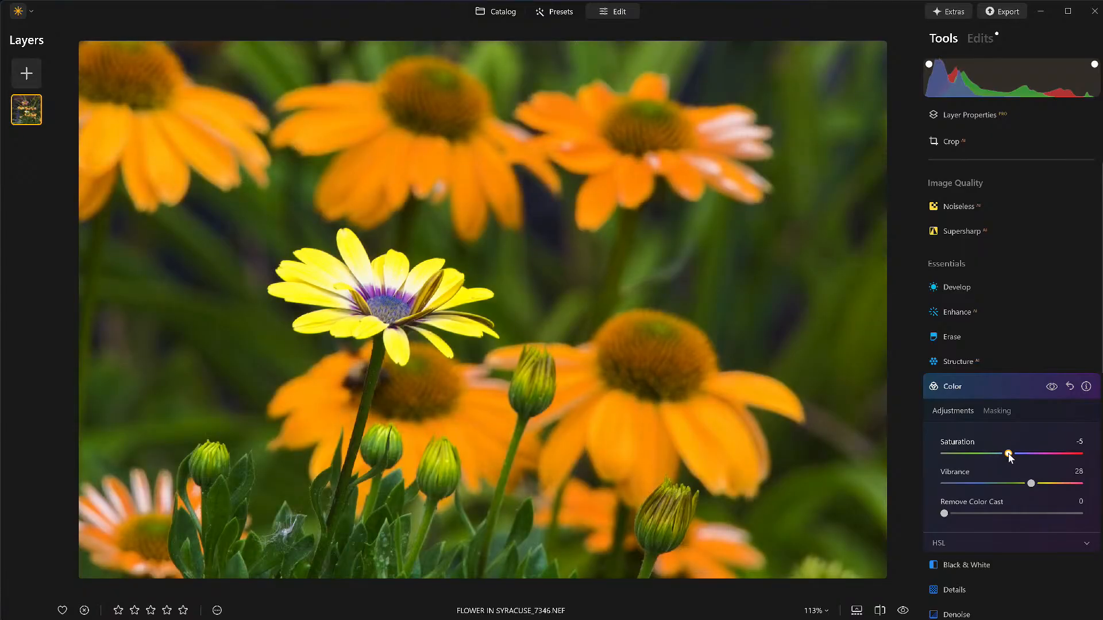
pyautogui.click(1052, 387)
pyautogui.click(1052, 387)
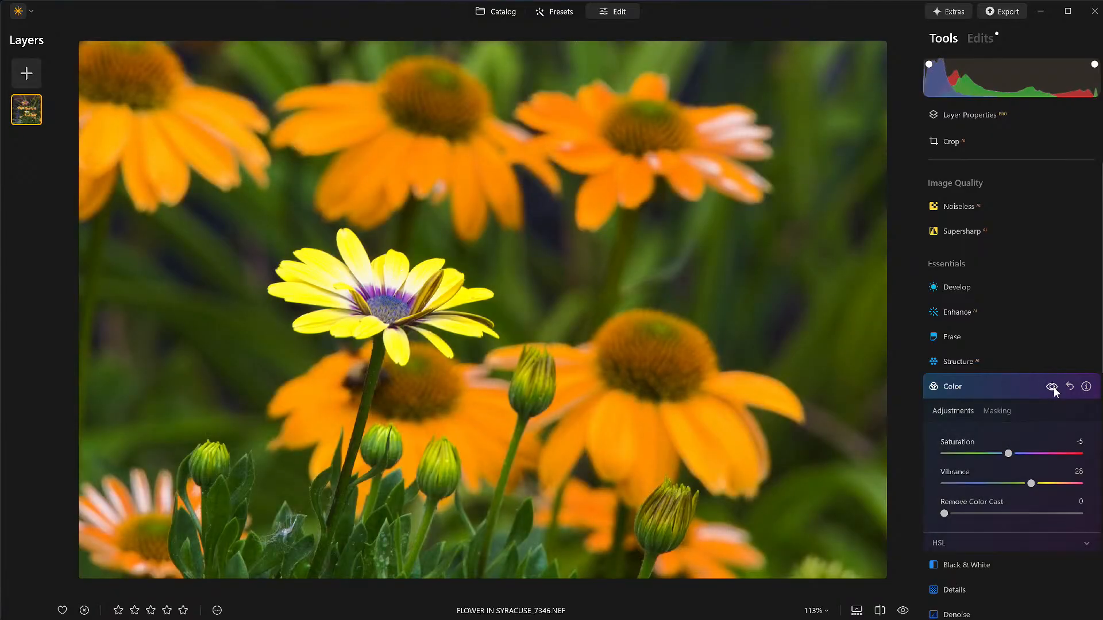
pyautogui.moveTo(1007, 454); pyautogui.dragTo(999, 462)
pyautogui.click(1051, 387)
pyautogui.click(1035, 388)
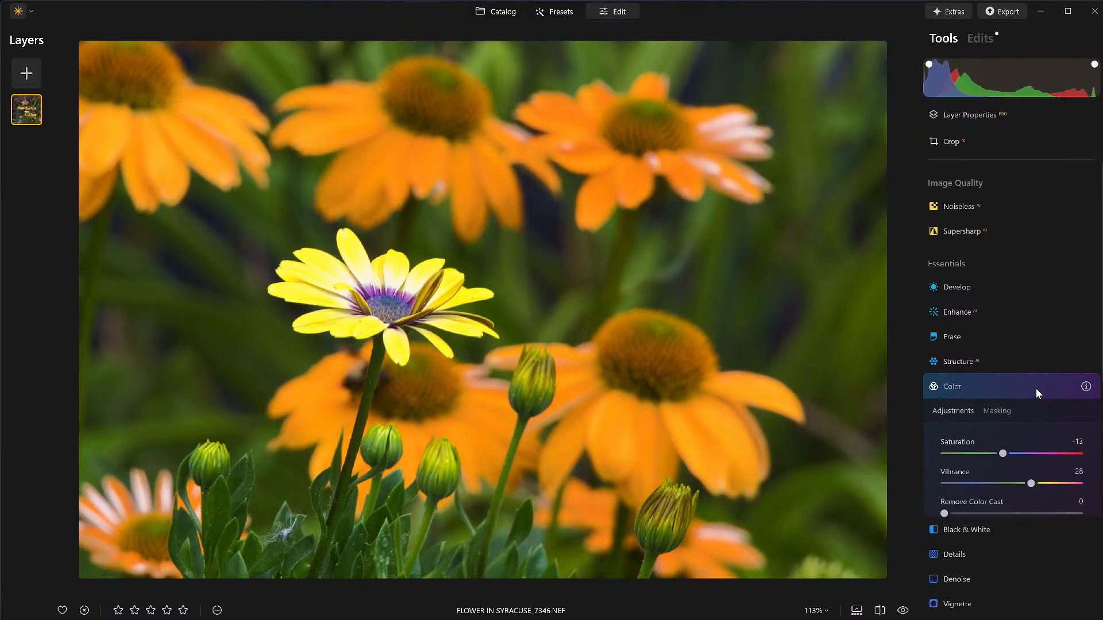
pyautogui.click(903, 610)
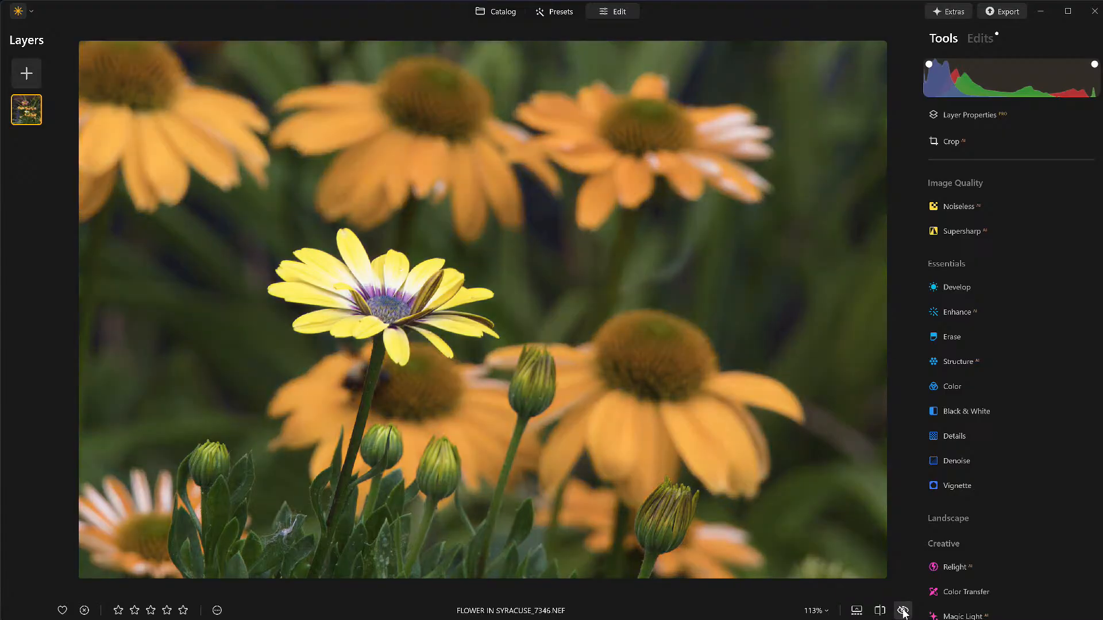
pyautogui.click(903, 610)
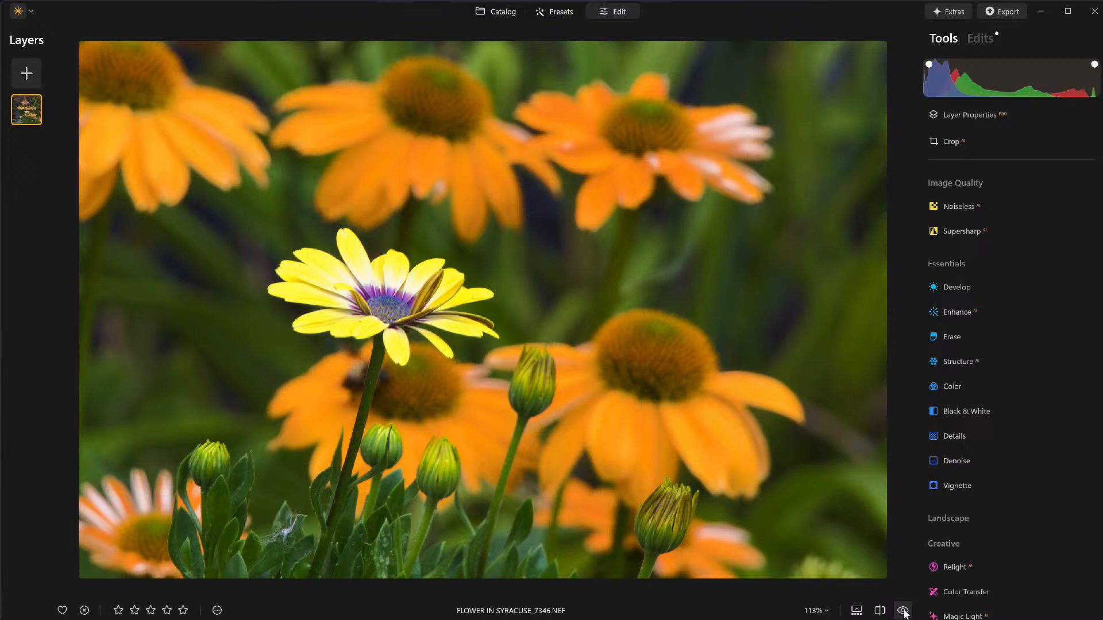
# - Try the Nikon Z 6 2 Camera Vivid profile in the RAW Develop edit and check it with the Supercontrast edit applied
pyautogui.click(978, 37)
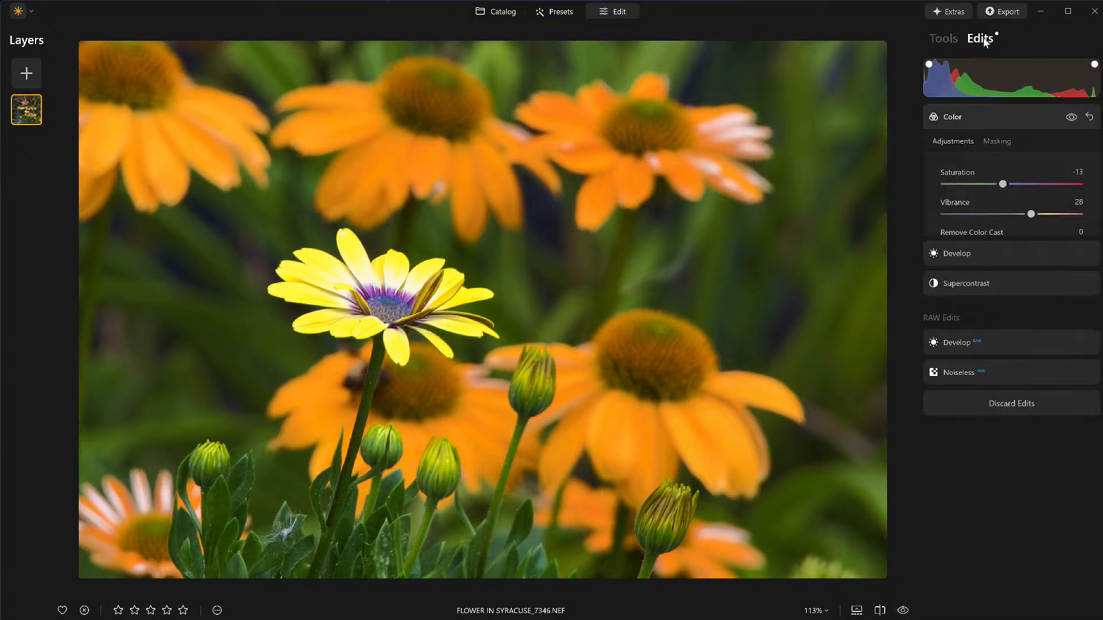
pyautogui.click(991, 387)
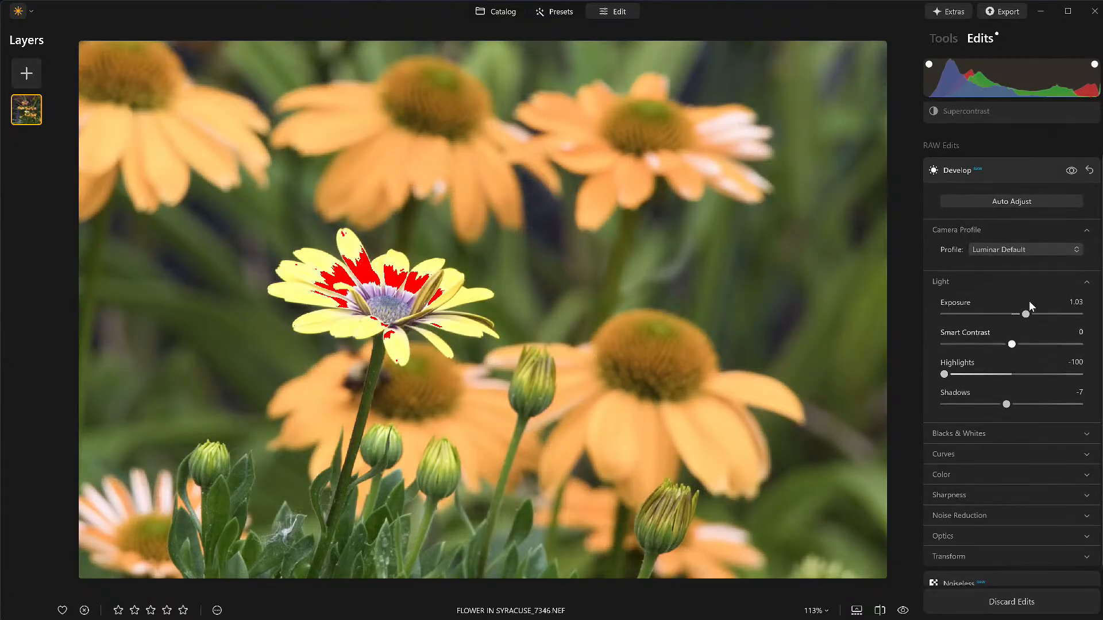
pyautogui.click(1015, 245)
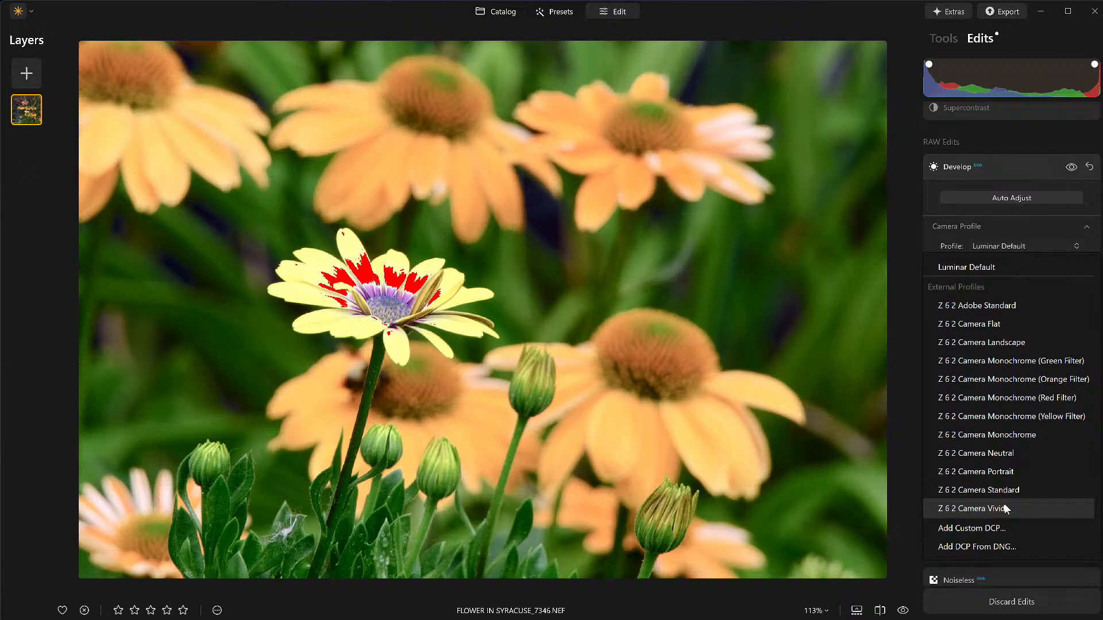
pyautogui.click(1005, 509)
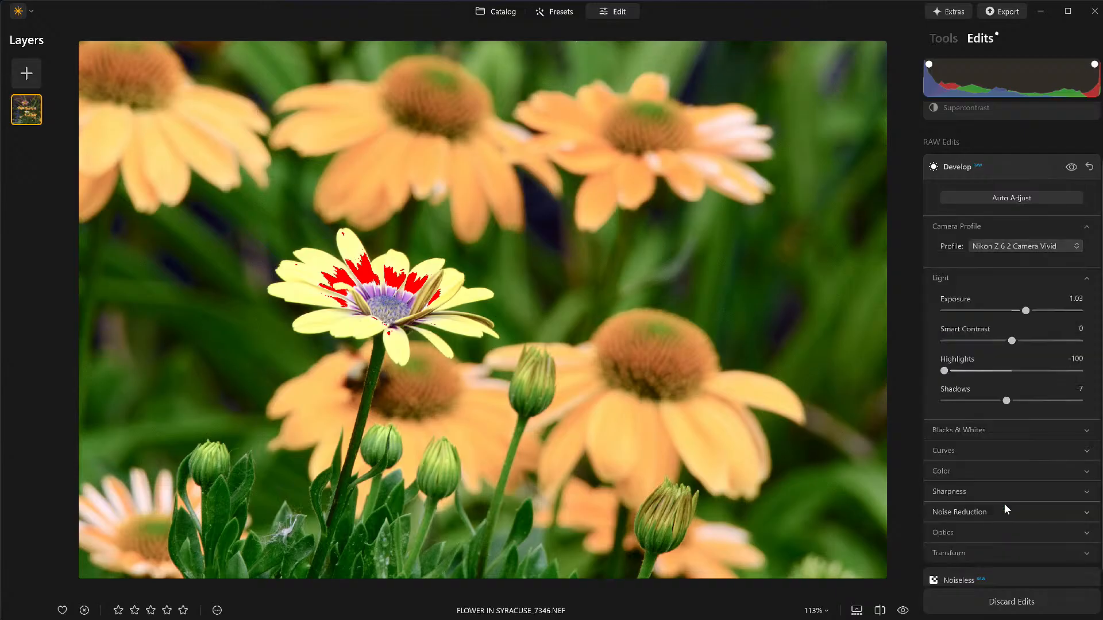
pyautogui.click(1006, 117)
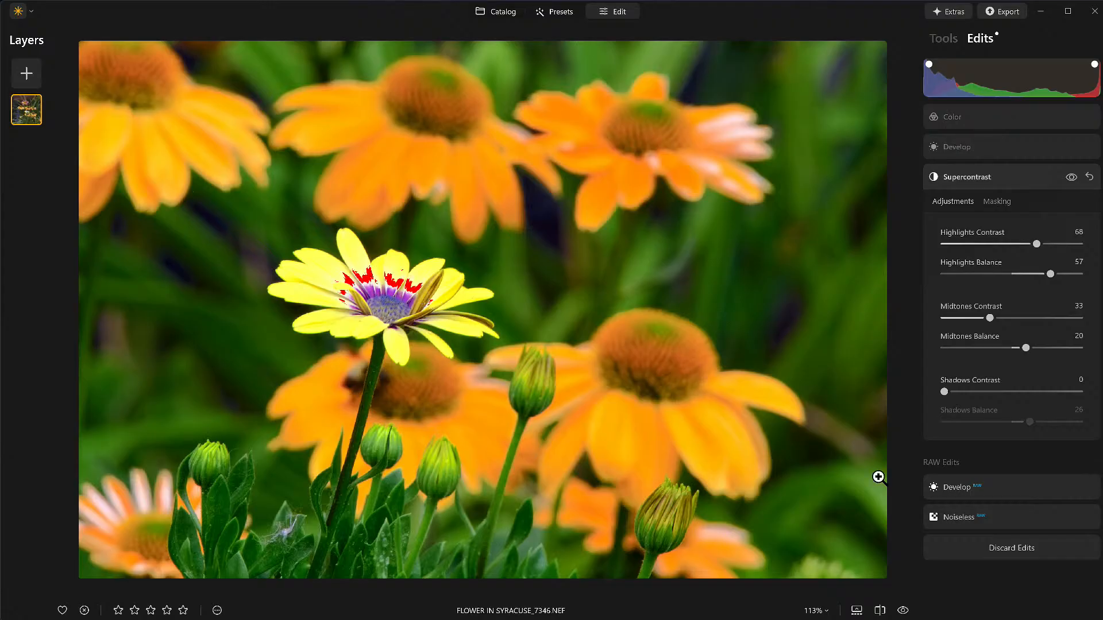
pyautogui.click(1014, 485)
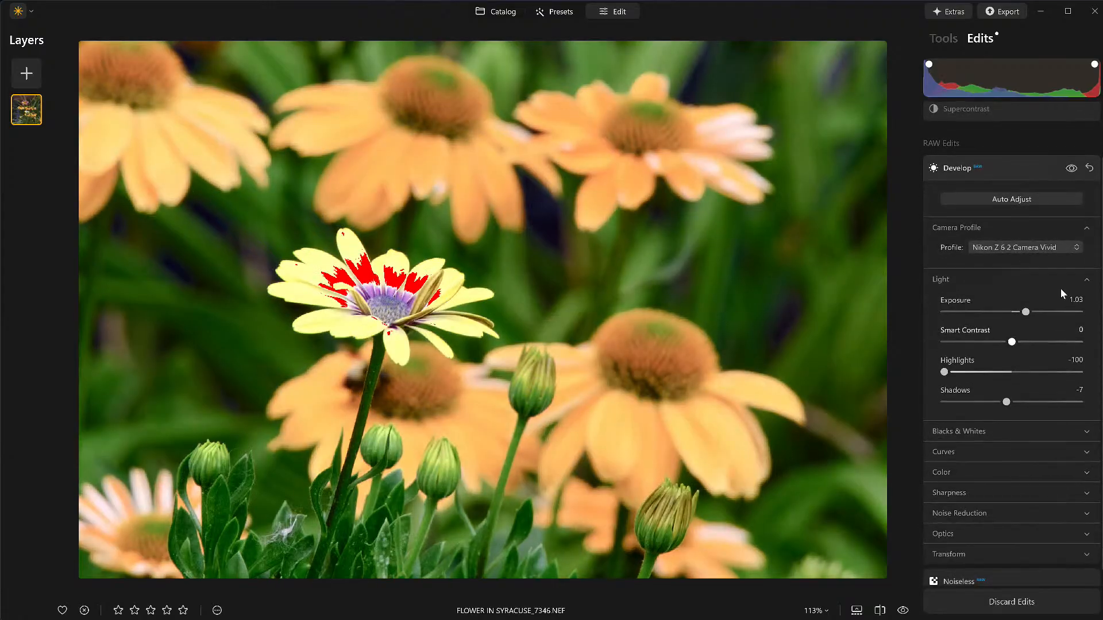
# - Return the RAW Develop camera profile to Luminar Default and reopen the Color edit
pyautogui.click(1028, 245)
pyautogui.click(983, 269)
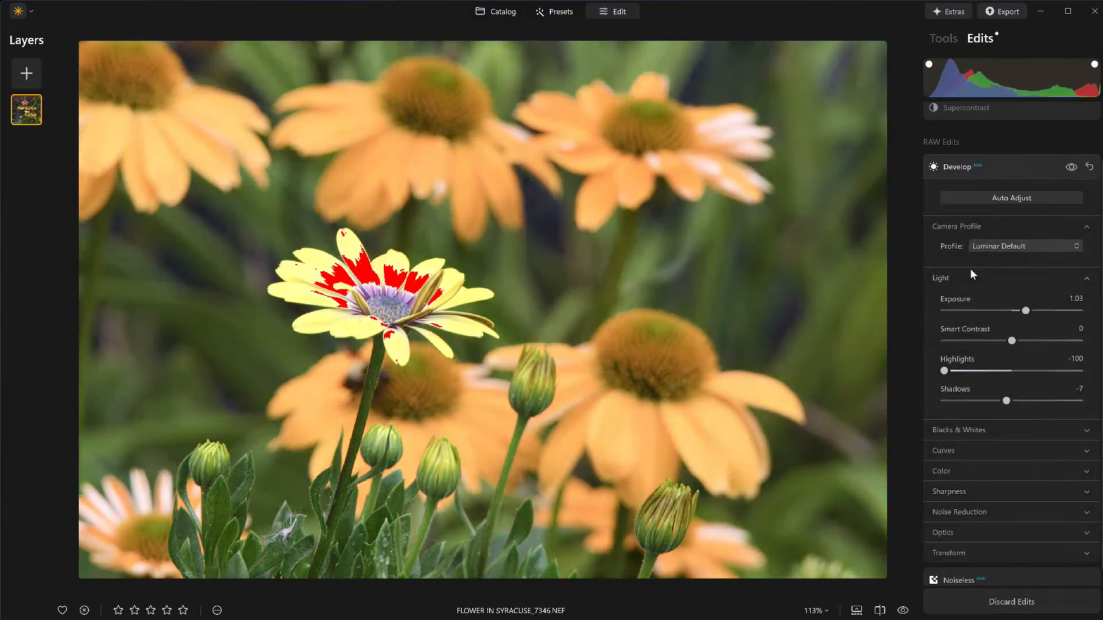
pyautogui.scroll(3, 970, 269)
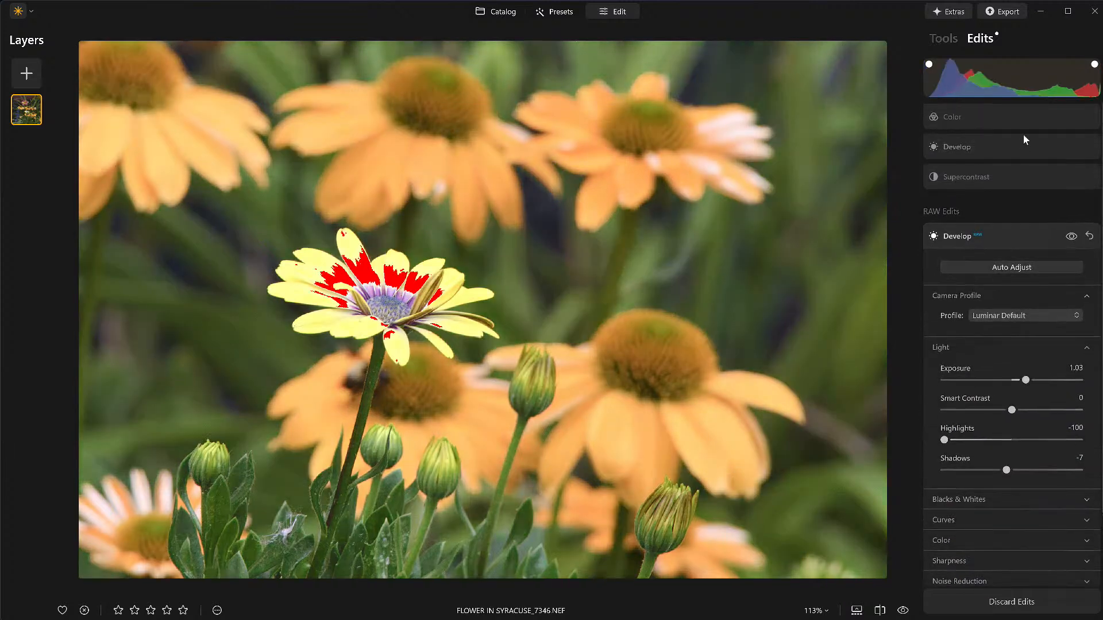
pyautogui.click(1014, 116)
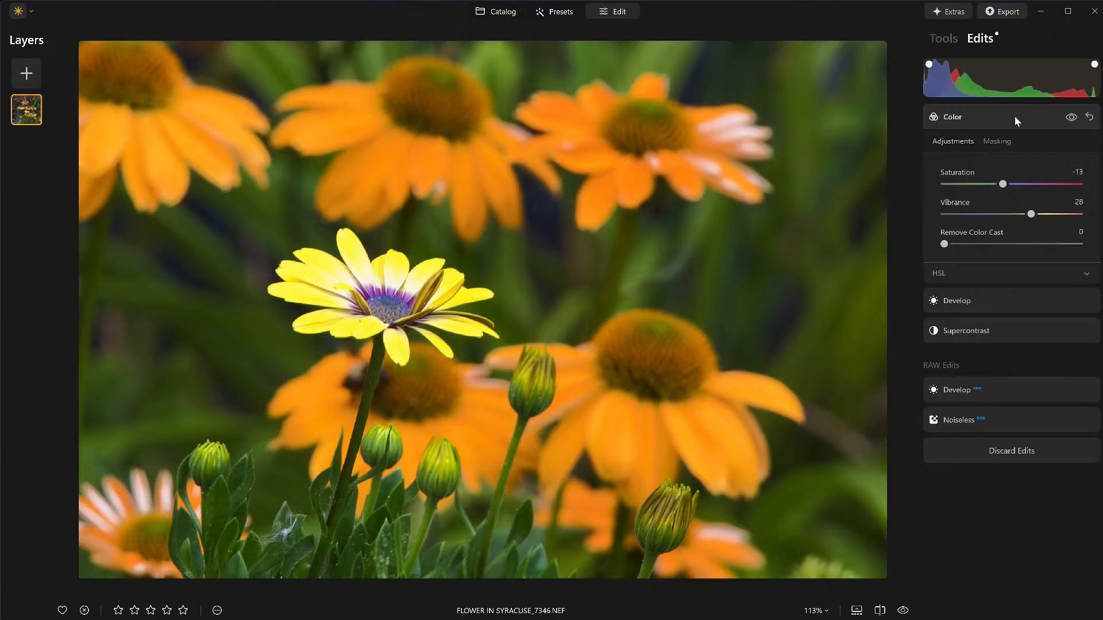
# - Open South Dakota-8194.NEF from the catalog and compare its unedited and edited versions, including in the split before/after view
pyautogui.press('g')
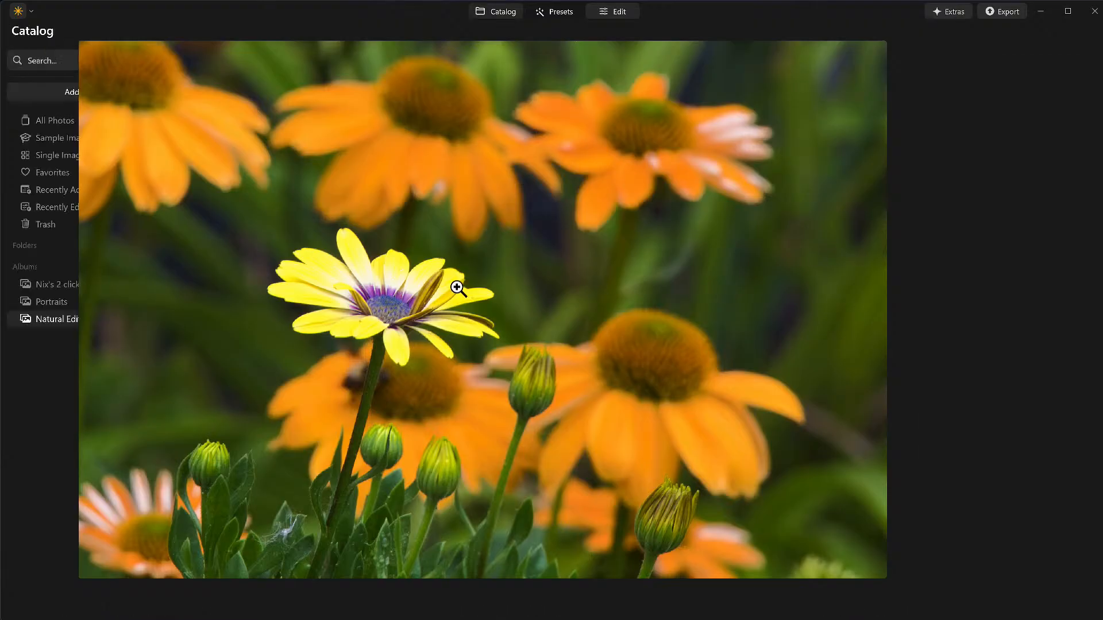
pyautogui.doubleClick(583, 177)
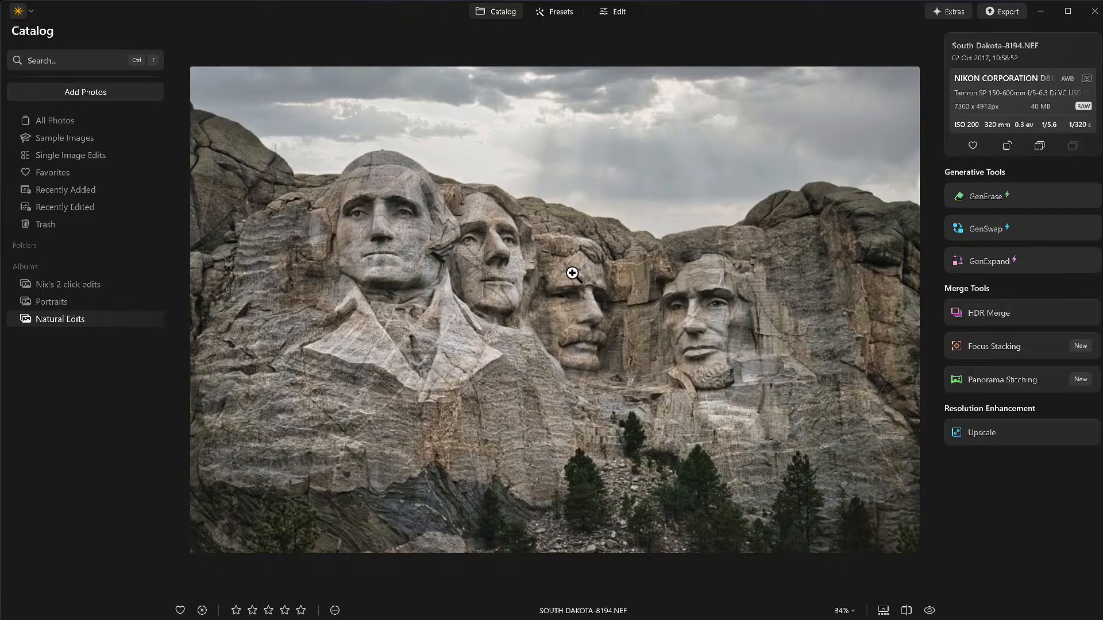
pyautogui.click(929, 611)
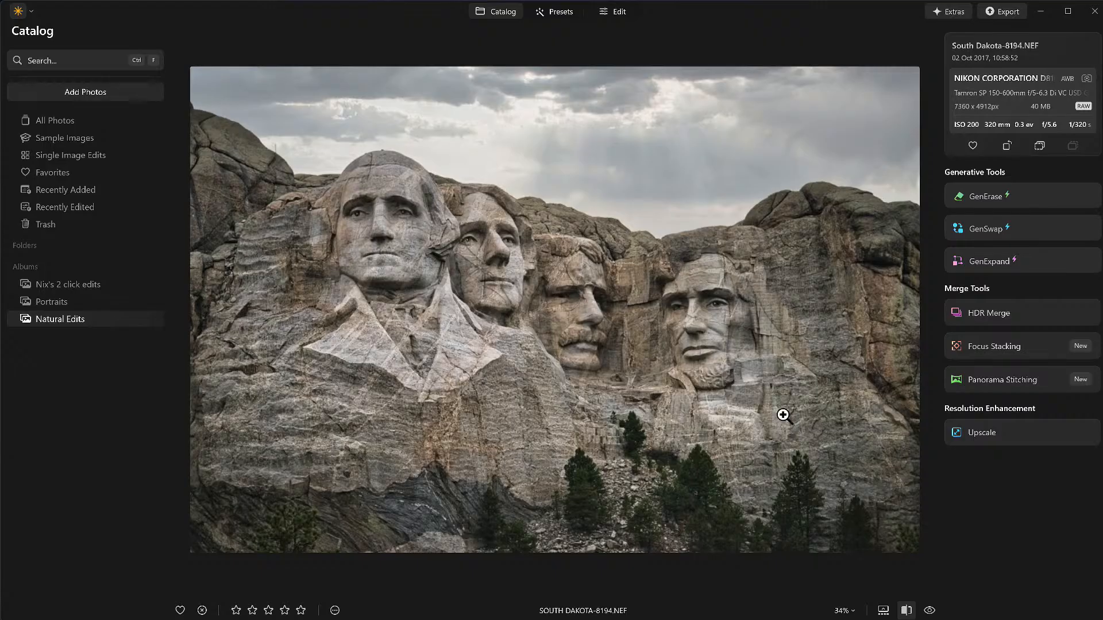
pyautogui.click(604, 264)
pyautogui.click(605, 270)
pyautogui.click(907, 611)
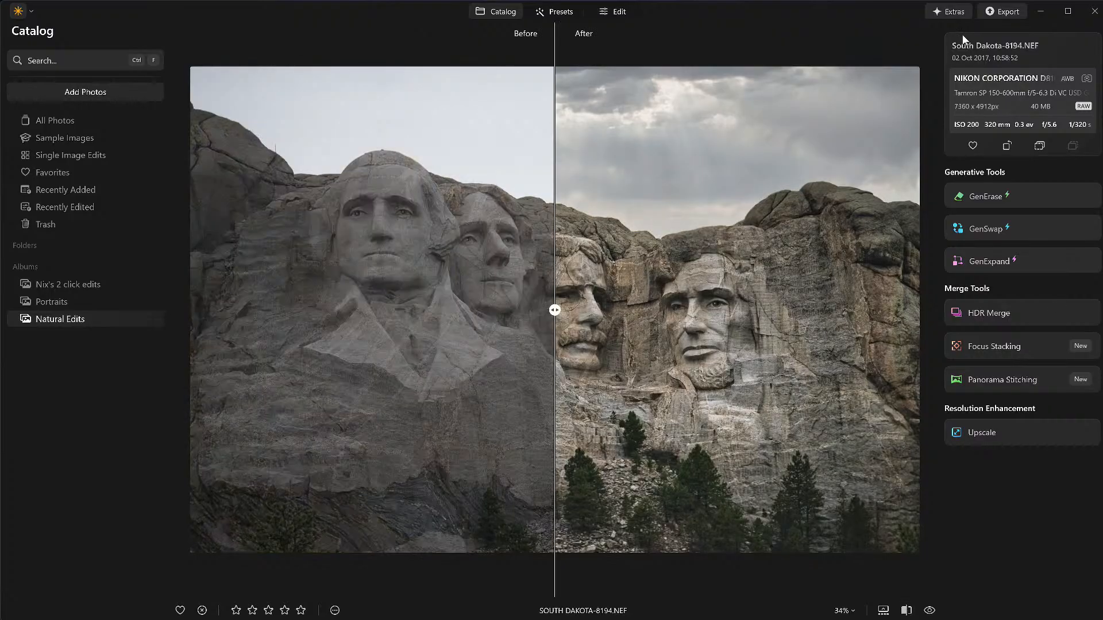
pyautogui.click(907, 612)
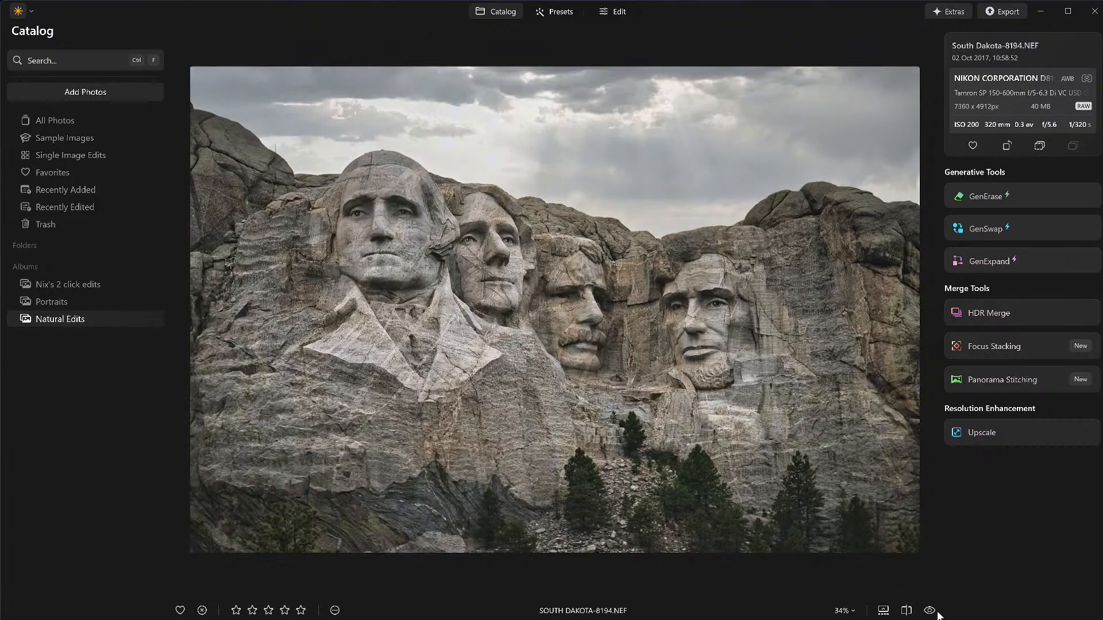
pyautogui.click(929, 611)
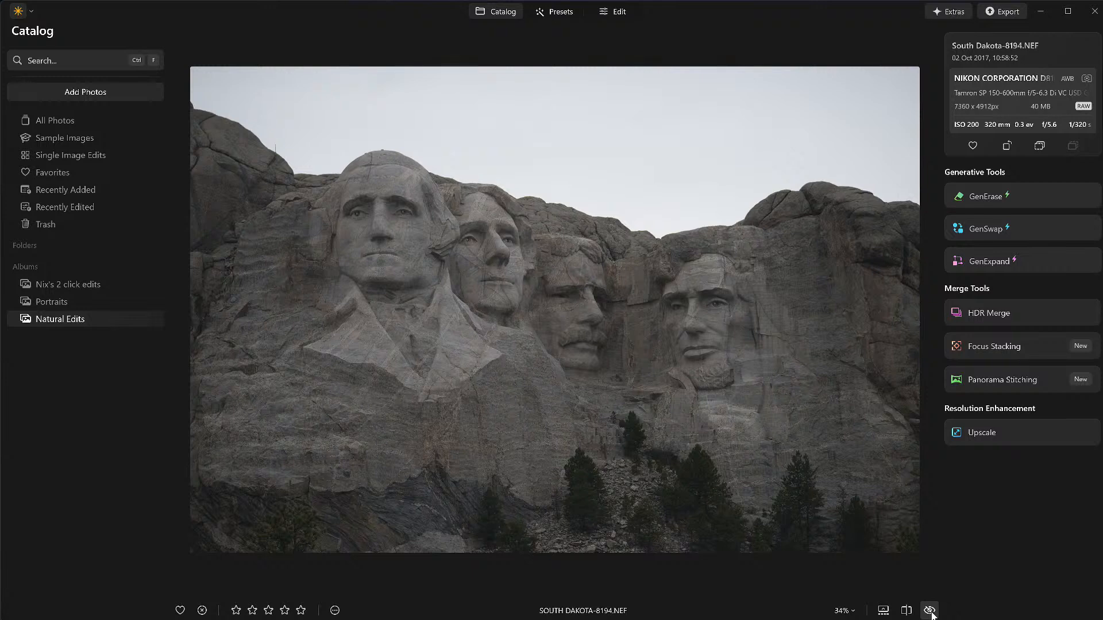
pyautogui.click(929, 611)
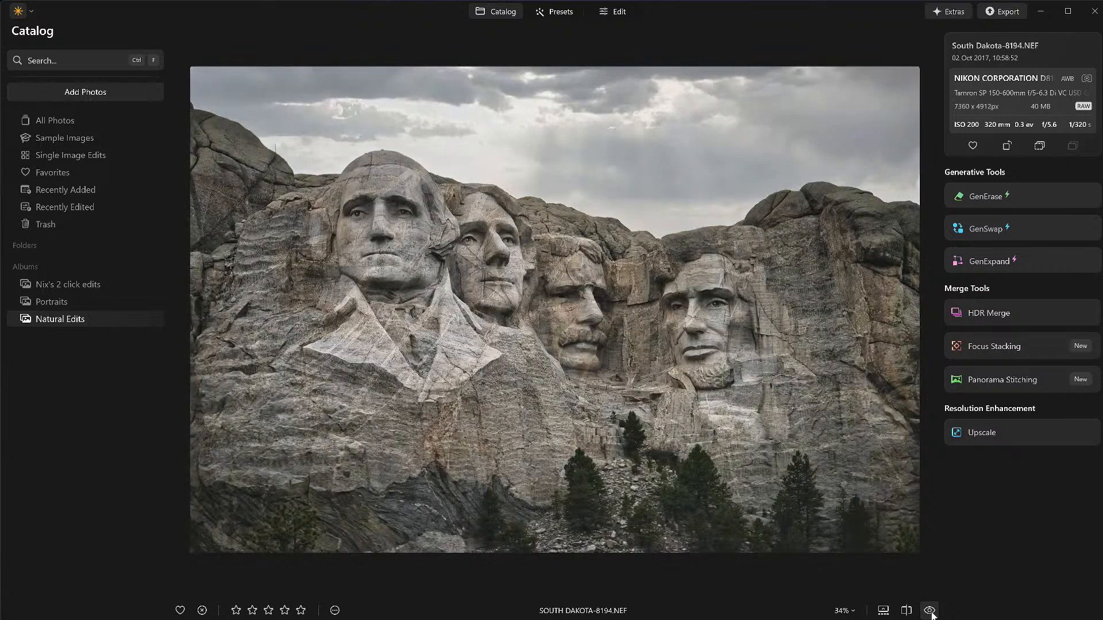
# - Open the Mount Rushmore photo for editing and examine its applied edits, including the RAW Develop light and color settings
pyautogui.click(617, 11)
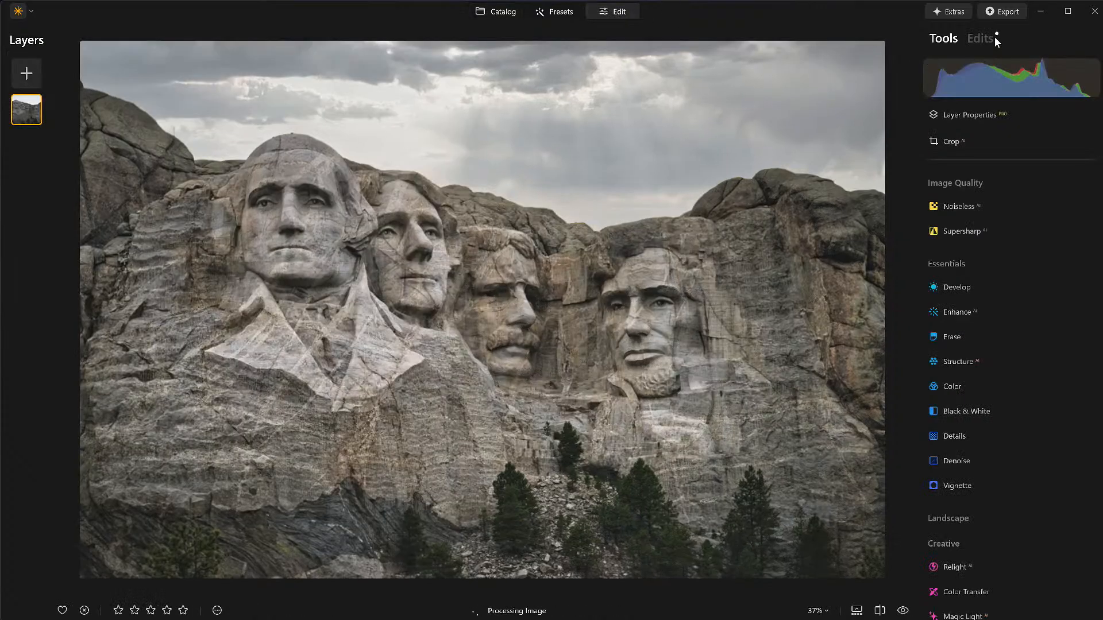
pyautogui.click(996, 40)
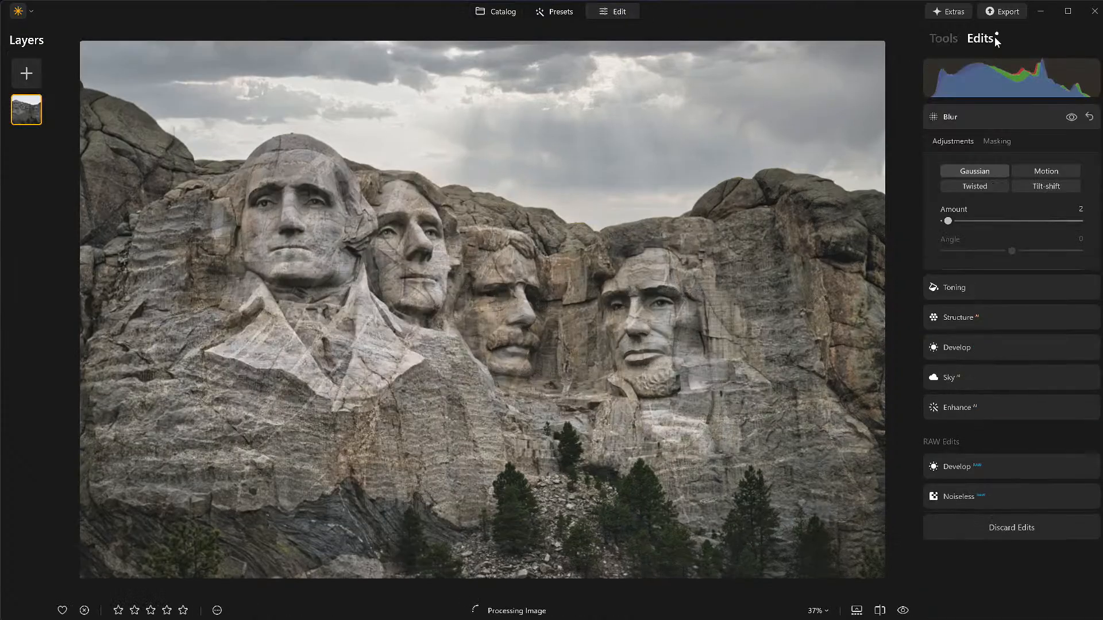
pyautogui.click(985, 120)
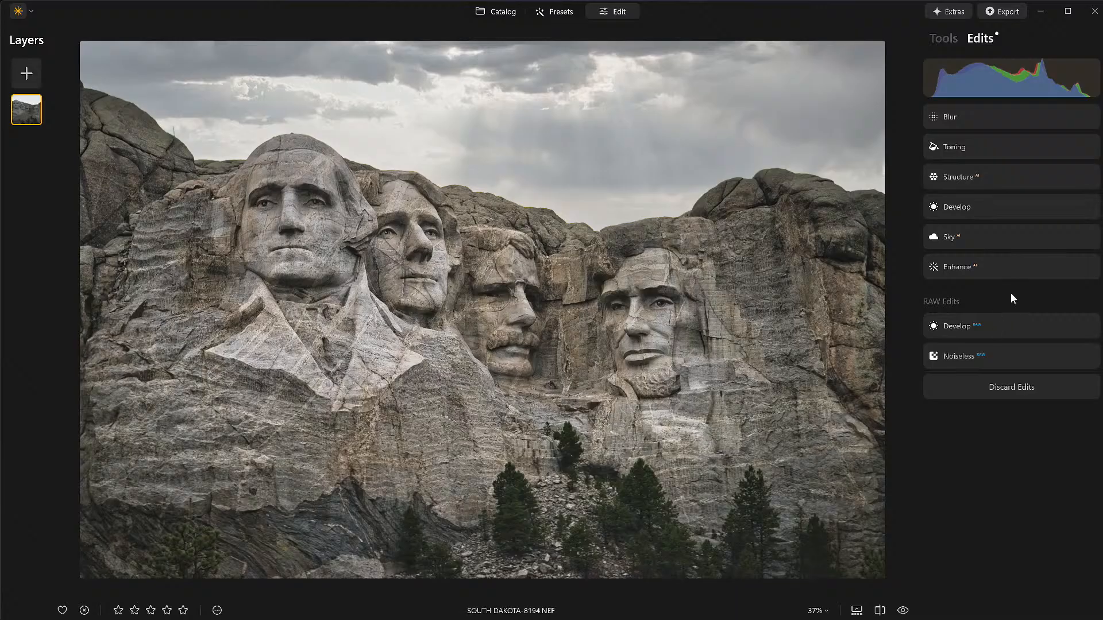
pyautogui.click(1009, 329)
pyautogui.scroll(-1, 1011, 336)
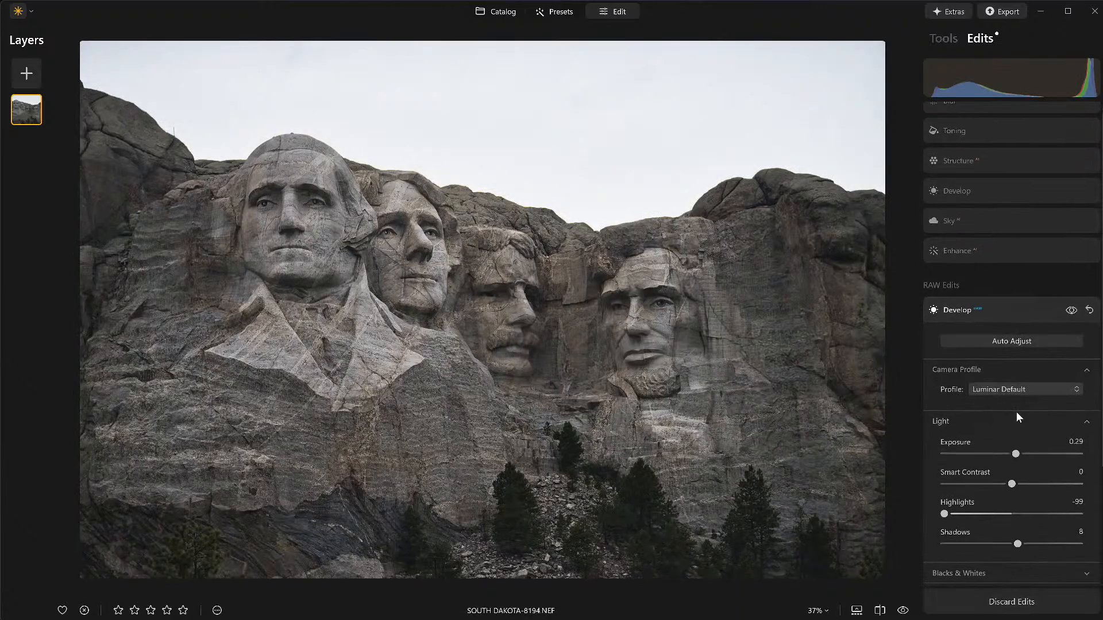
pyautogui.scroll(-5, 1015, 412)
pyautogui.click(973, 464)
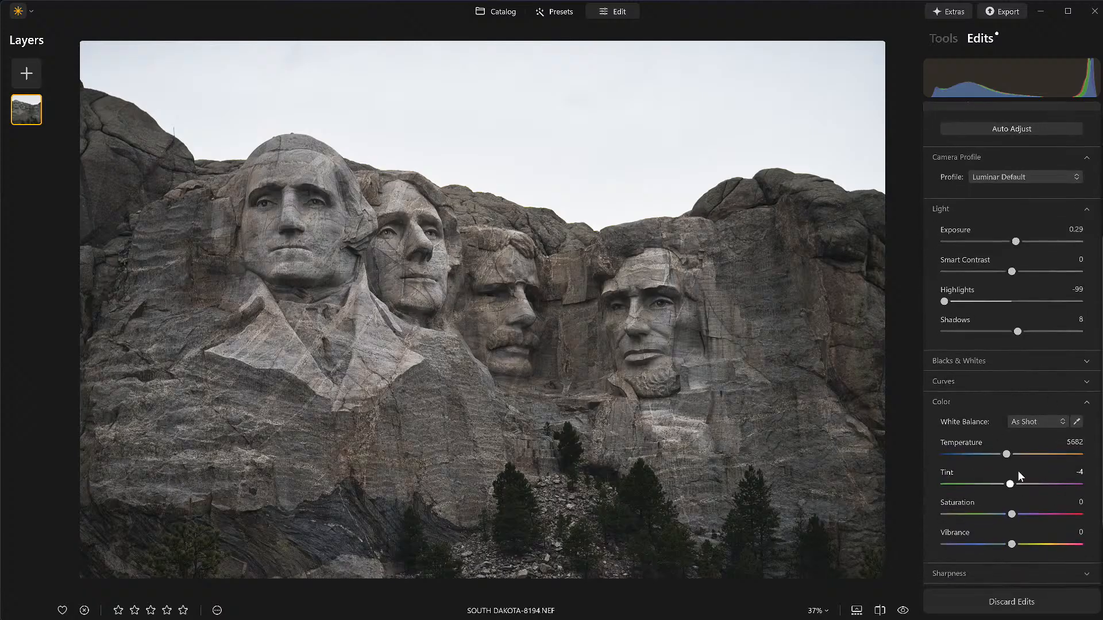
pyautogui.scroll(8, 1018, 476)
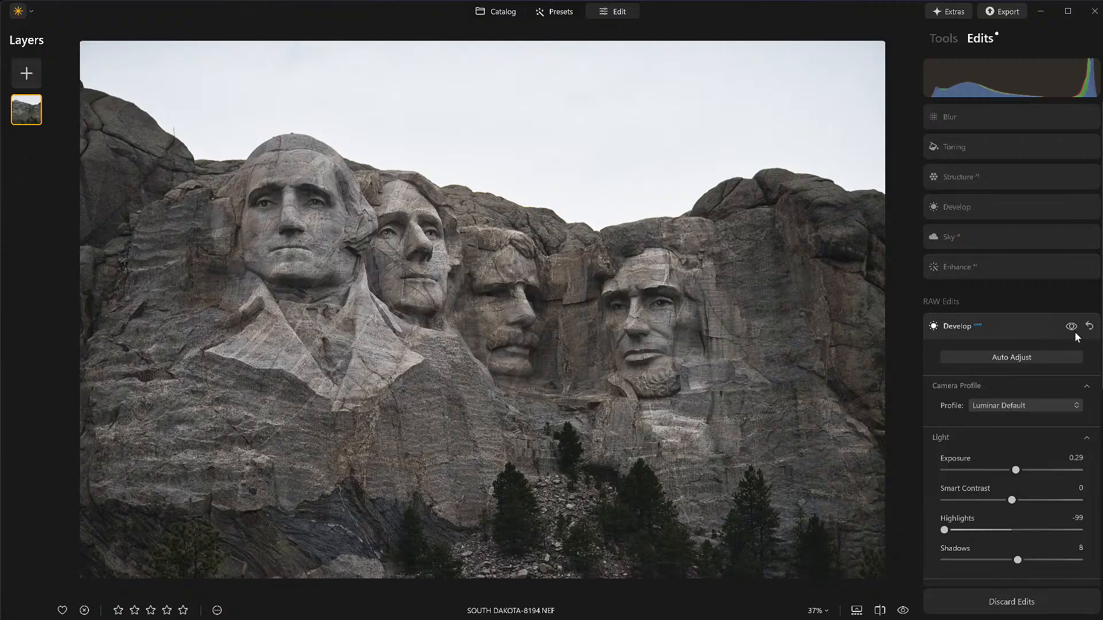
pyautogui.click(1071, 326)
# - Reset all adjustments on the Mount Rushmore photo
pyautogui.rightClick(657, 276)
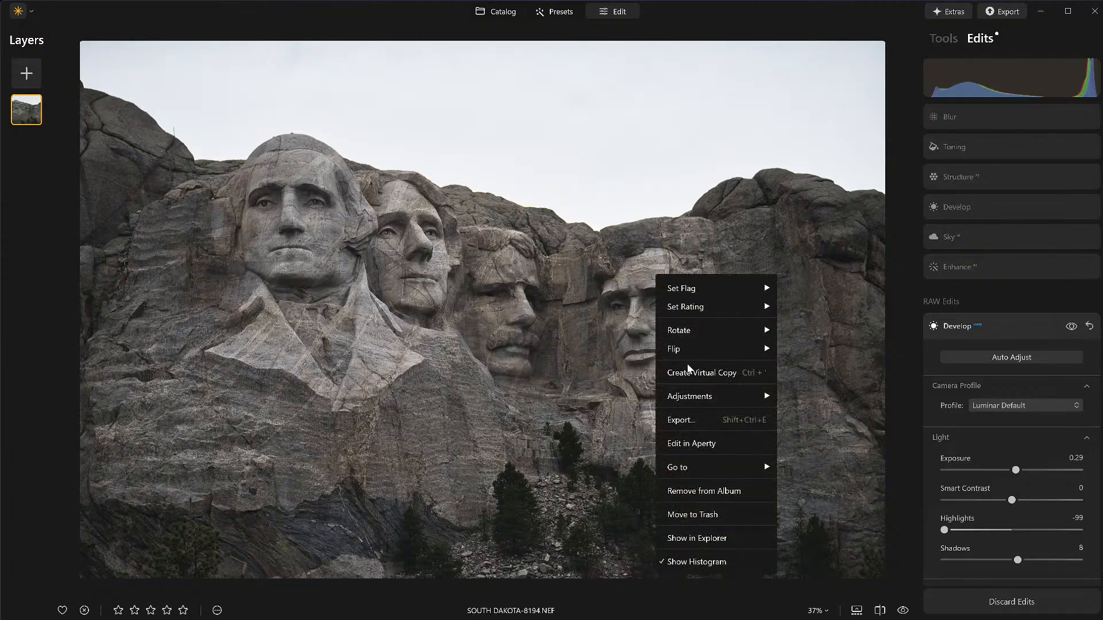
pyautogui.moveTo(693, 396)
pyautogui.click(835, 467)
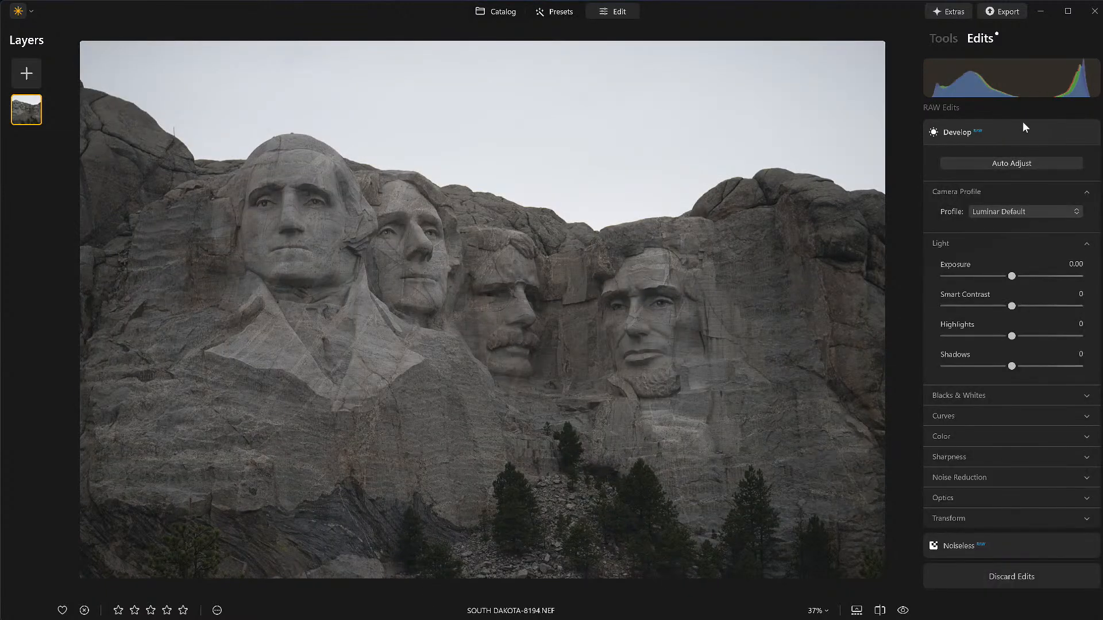
# - Auto-adjust the Mount Rushmore photo in RAW Develop and raise Shadows to 39
pyautogui.click(943, 38)
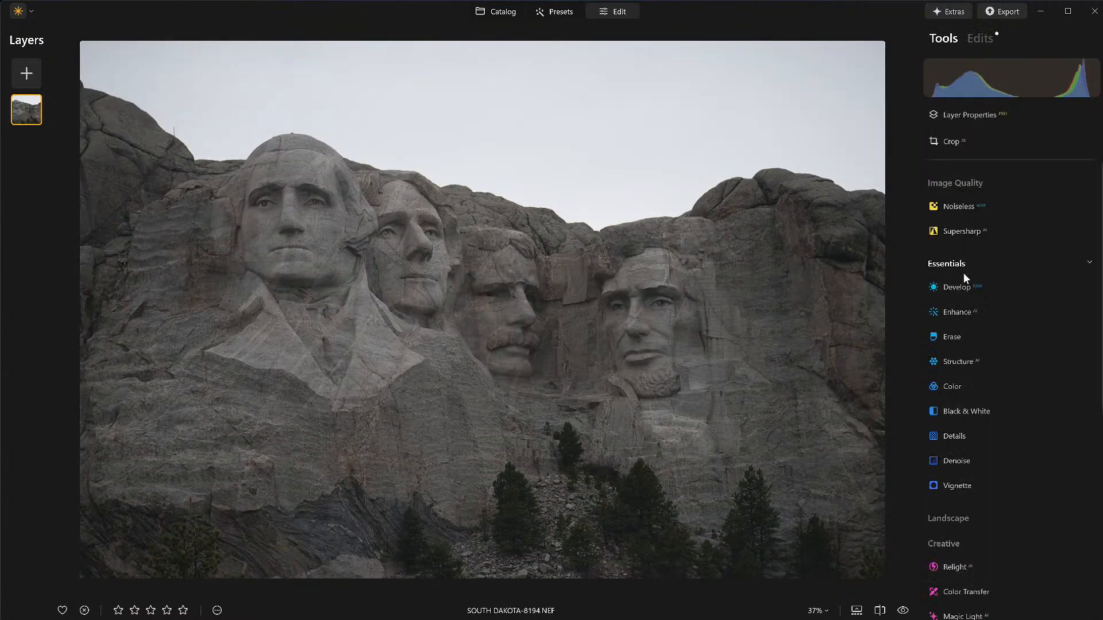
pyautogui.click(962, 295)
pyautogui.click(1013, 230)
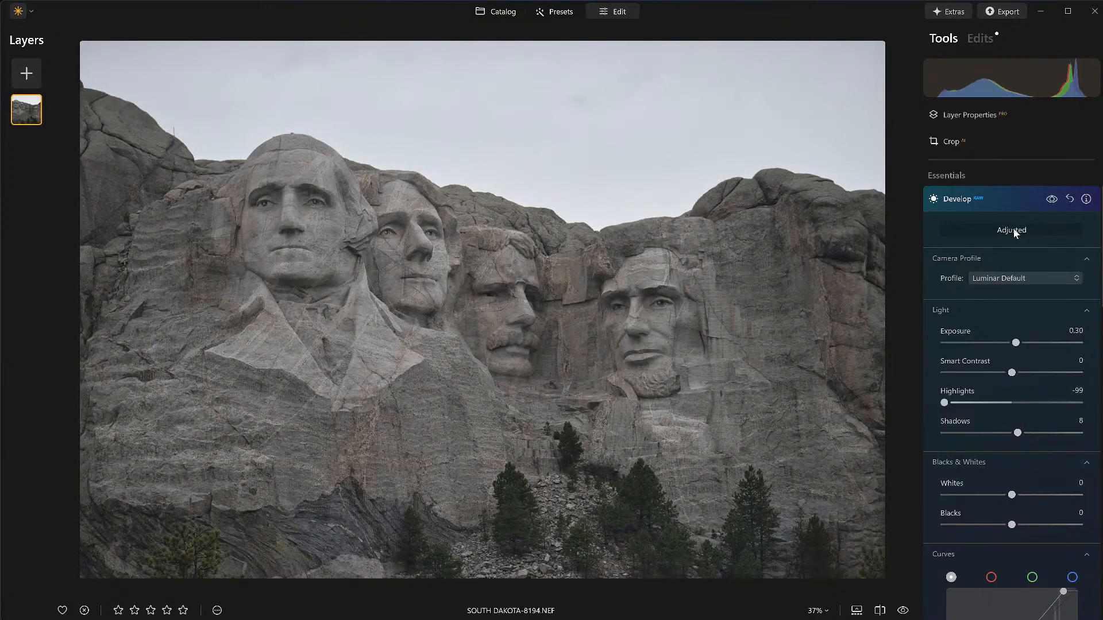
pyautogui.moveTo(1017, 432); pyautogui.dragTo(1038, 433)
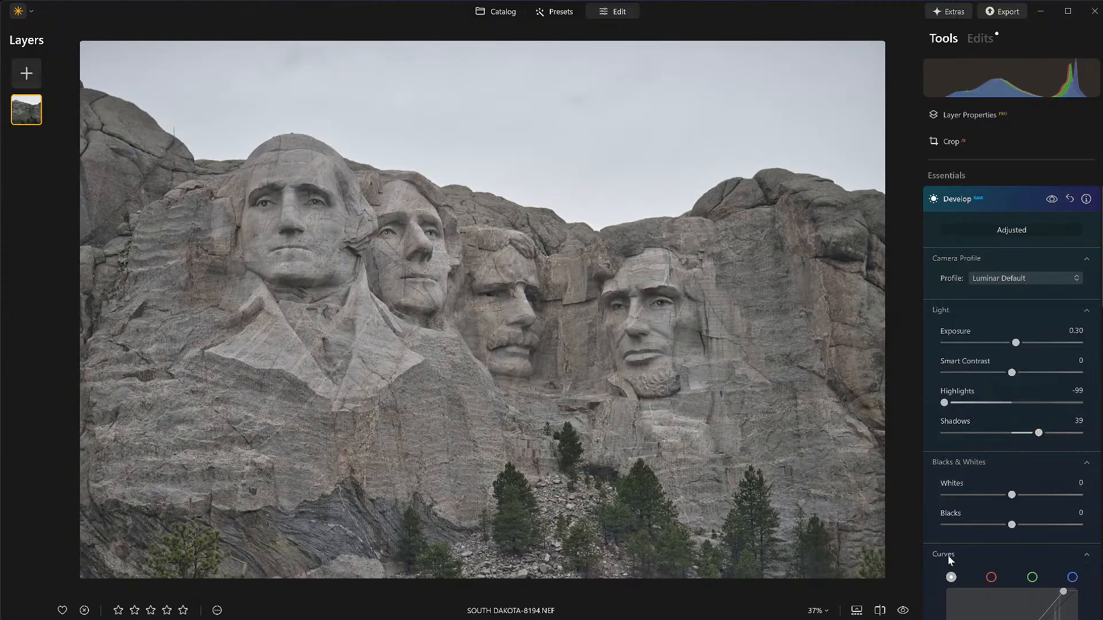
# - Set Blacks to -18 and Smart Contrast to 41 in RAW Develop, and compare the photo with its original
pyautogui.click(903, 610)
pyautogui.moveTo(1009, 524); pyautogui.dragTo(993, 527)
pyautogui.moveTo(1011, 379); pyautogui.dragTo(1036, 384)
pyautogui.click(902, 610)
pyautogui.click(902, 610)
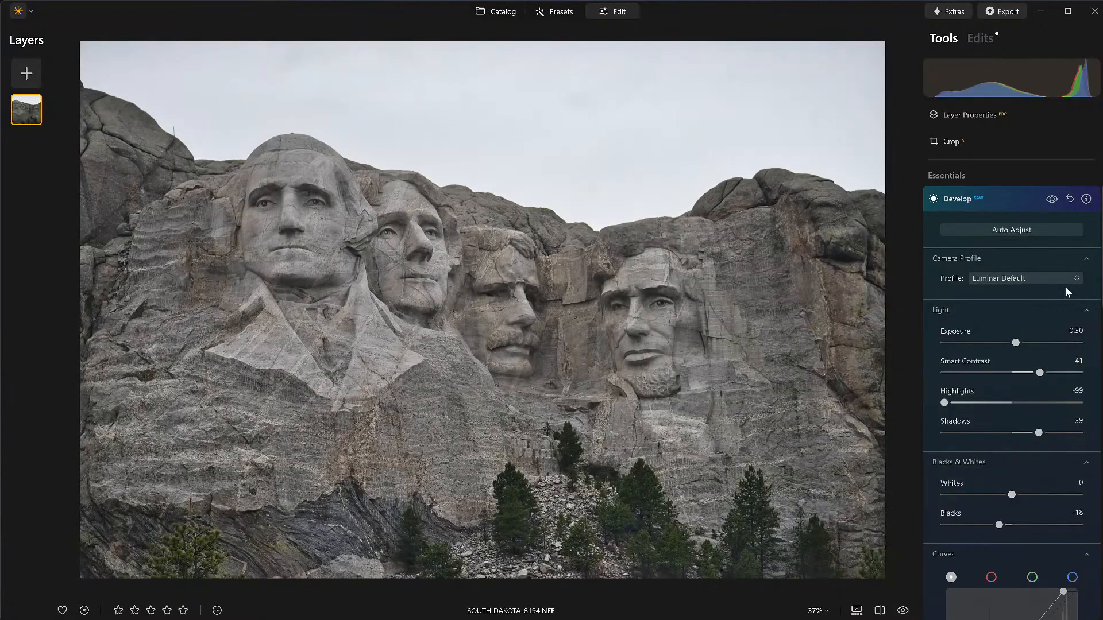
pyautogui.click(1008, 194)
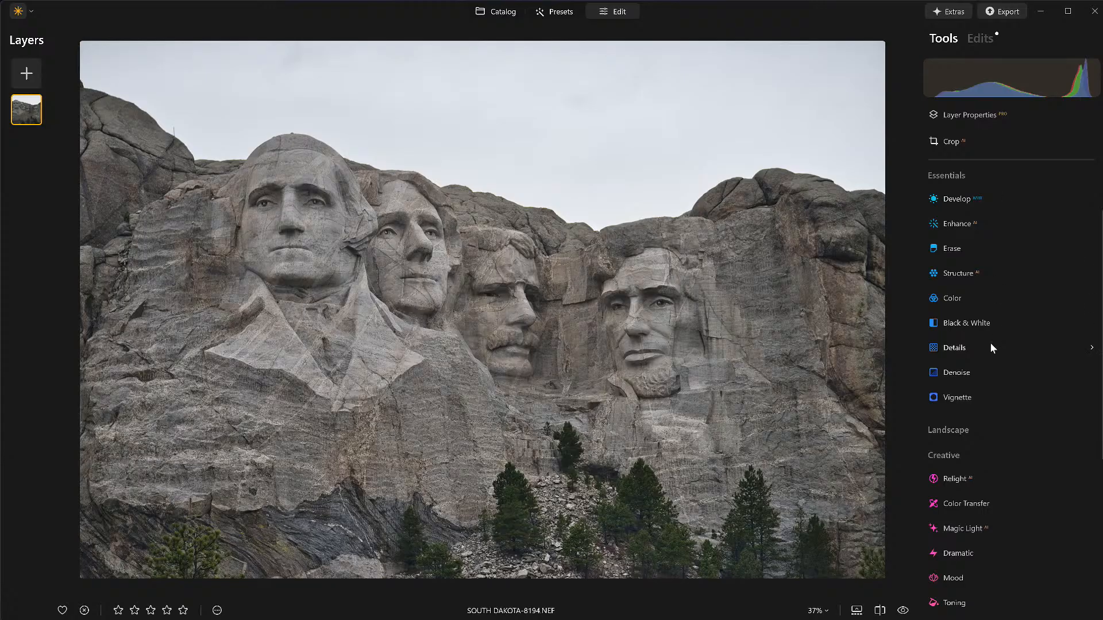
# - Replace the overcast sky with the suggested Bright Blue Sky 2 using Sky AI
pyautogui.scroll(-2, 972, 477)
pyautogui.click(960, 354)
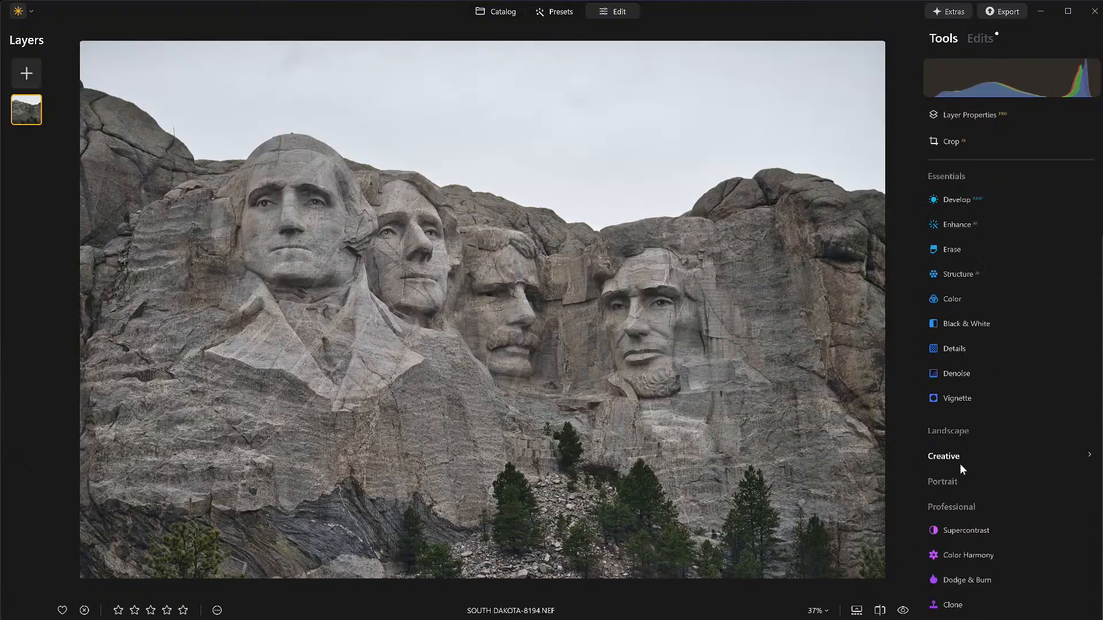
pyautogui.click(955, 432)
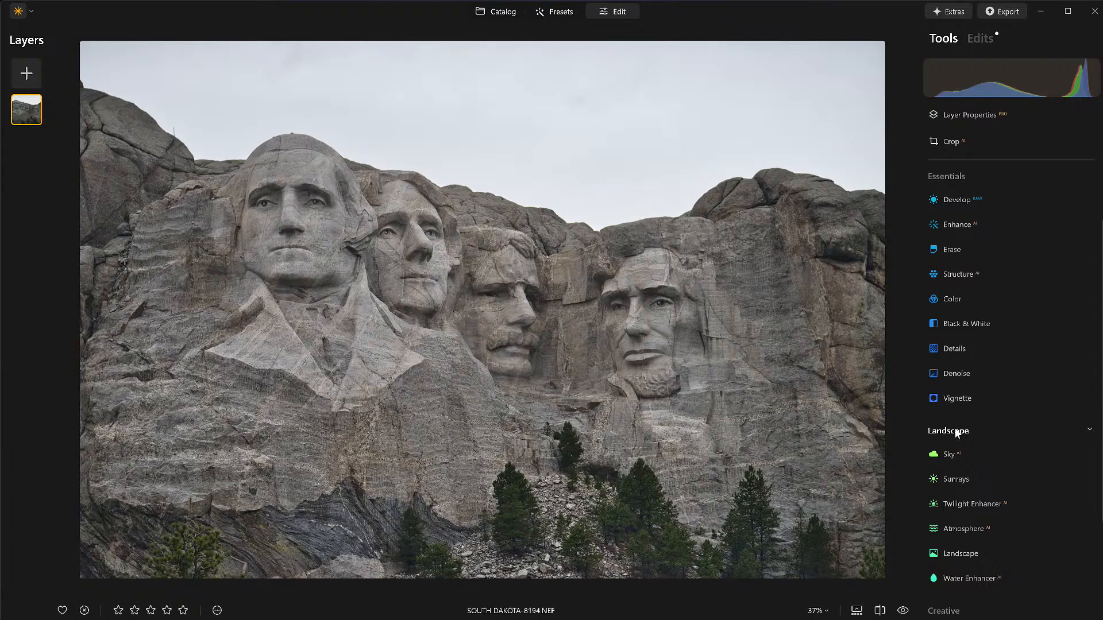
pyautogui.click(948, 462)
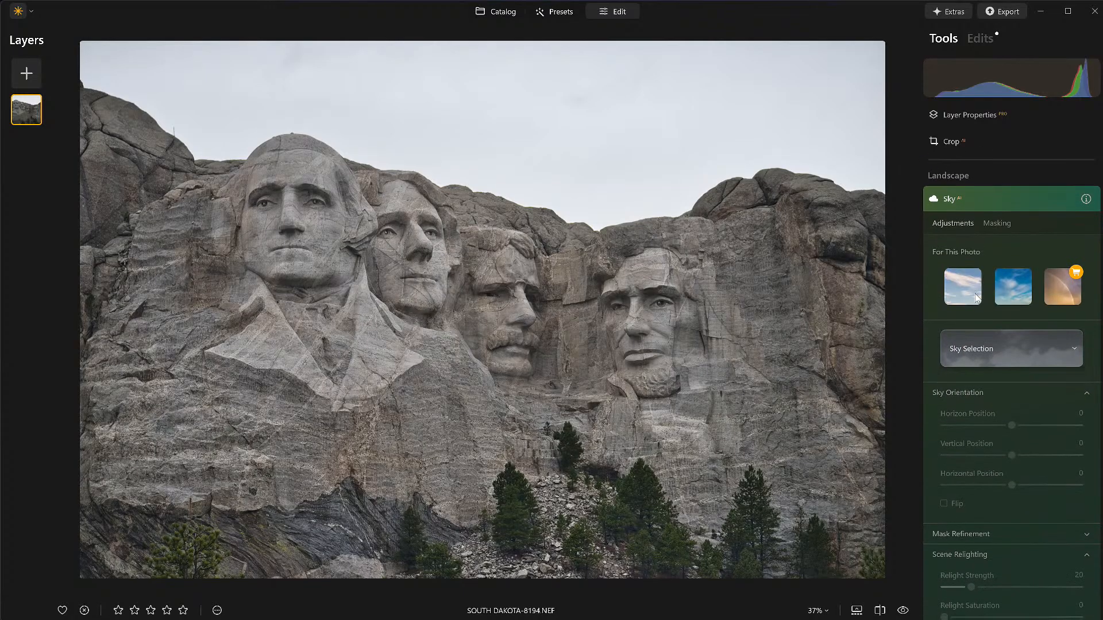
pyautogui.click(974, 297)
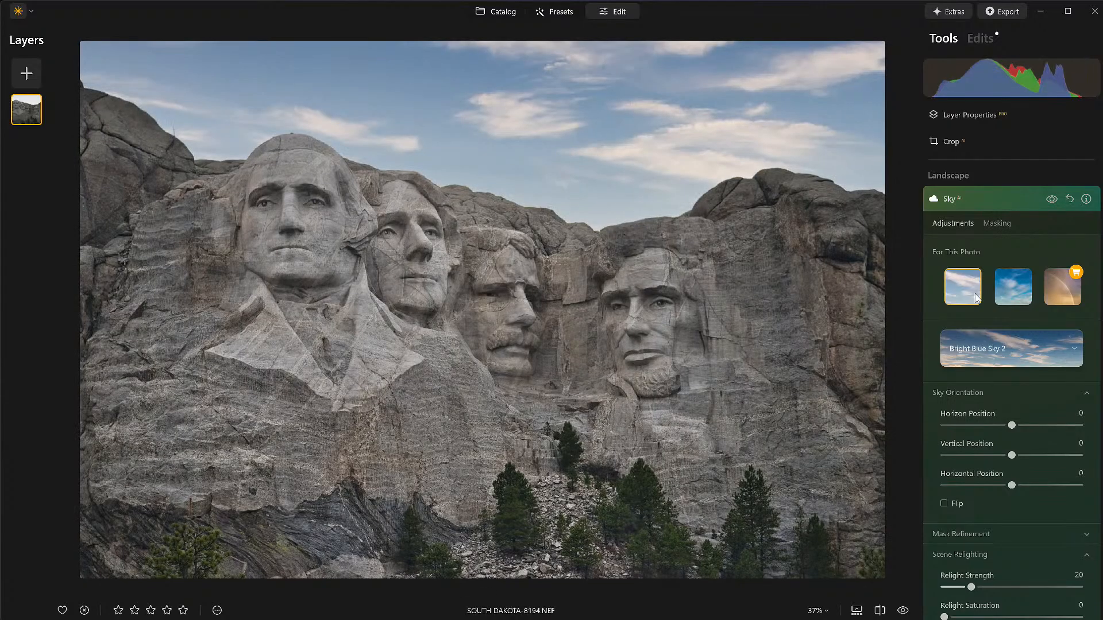
# - Blend the new sky with Defocus 16, Atmospheric Haze 45 and Relight Strength 15
pyautogui.scroll(-3, 966, 465)
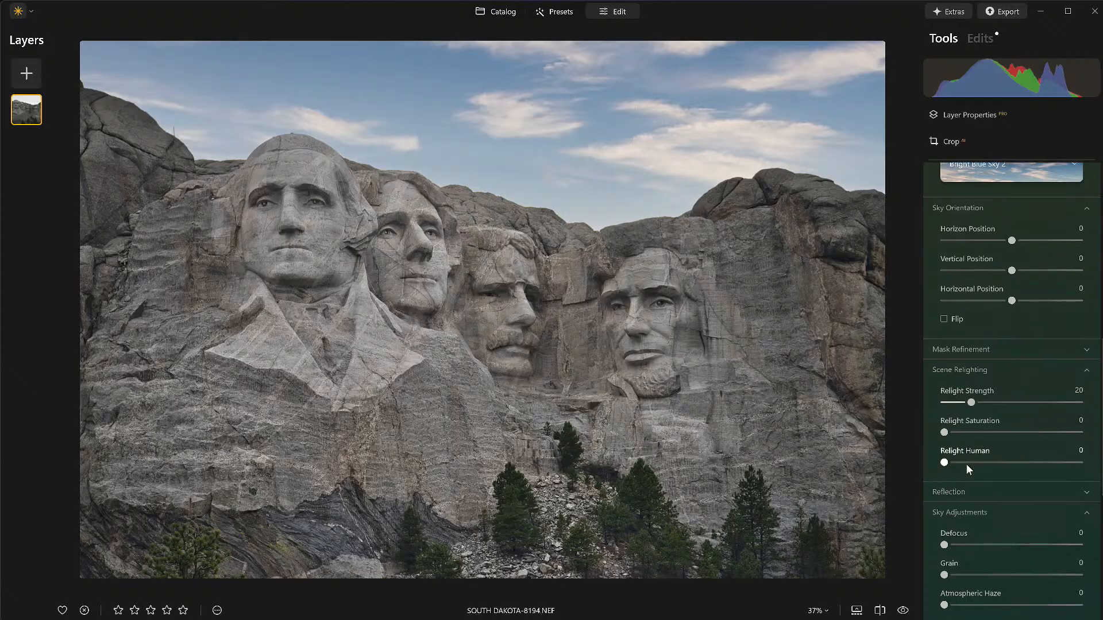
pyautogui.scroll(-2, 972, 510)
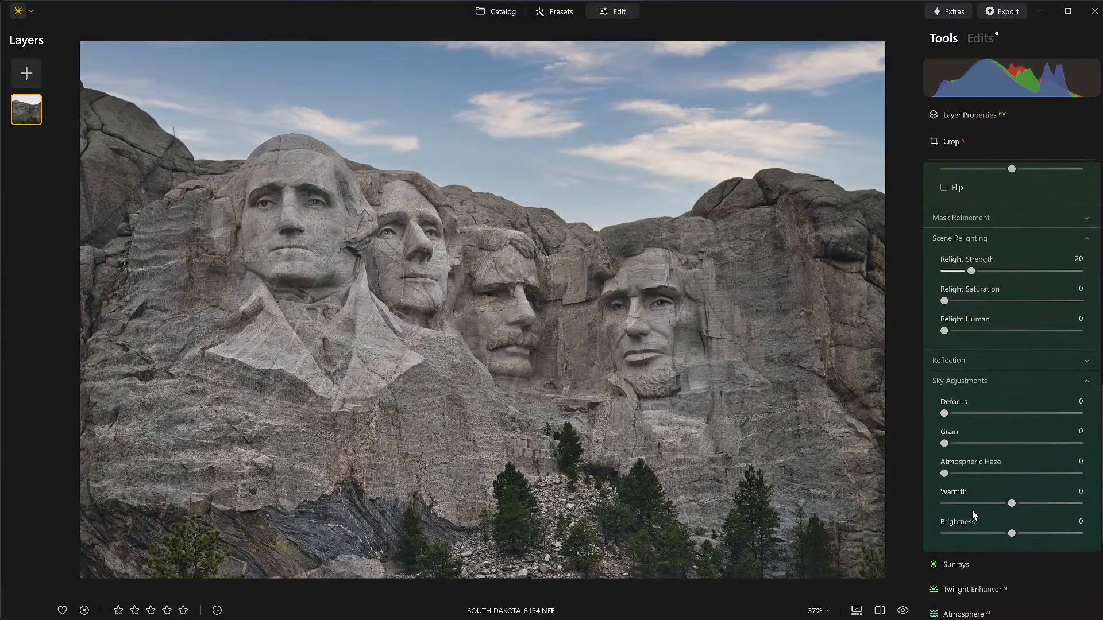
pyautogui.scroll(-2, 972, 510)
pyautogui.moveTo(944, 288); pyautogui.dragTo(995, 288)
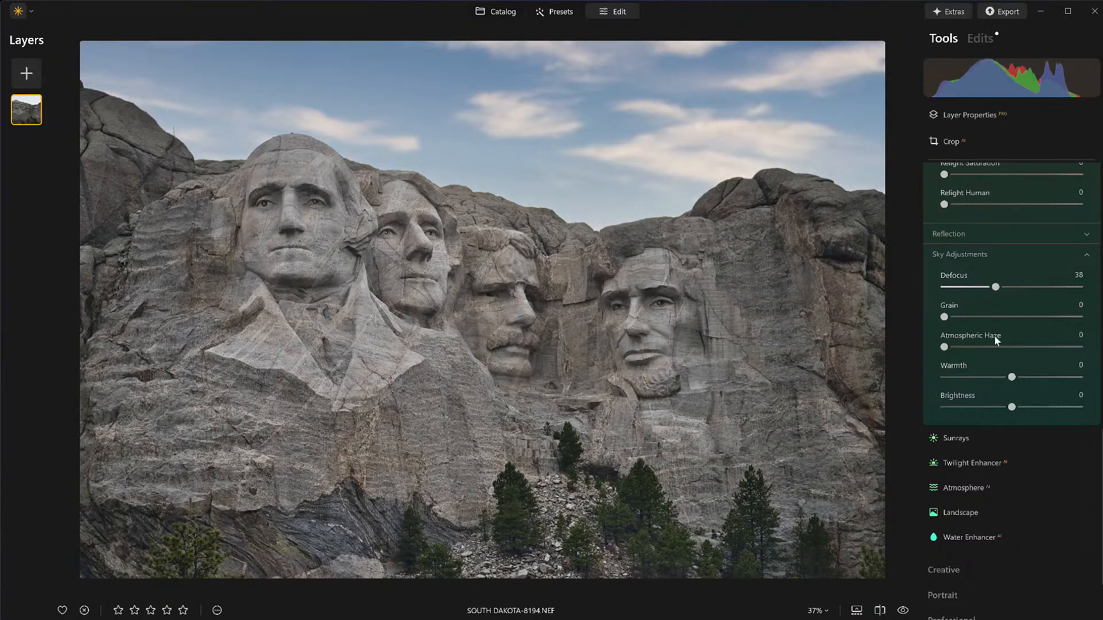
pyautogui.scroll(1, 991, 373)
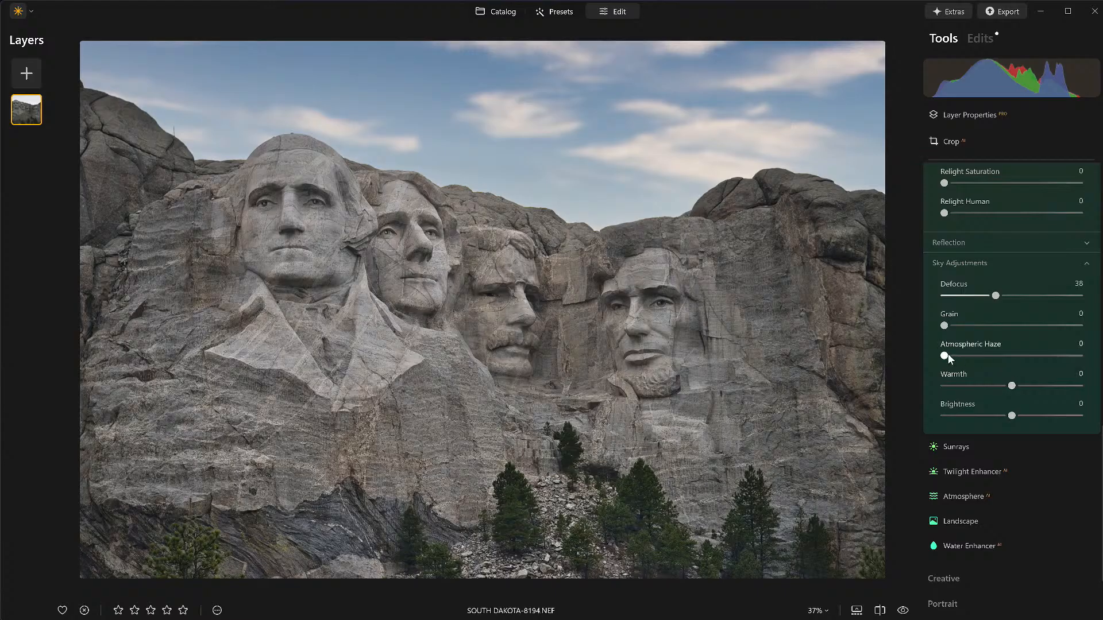
pyautogui.moveTo(962, 356); pyautogui.dragTo(1006, 356)
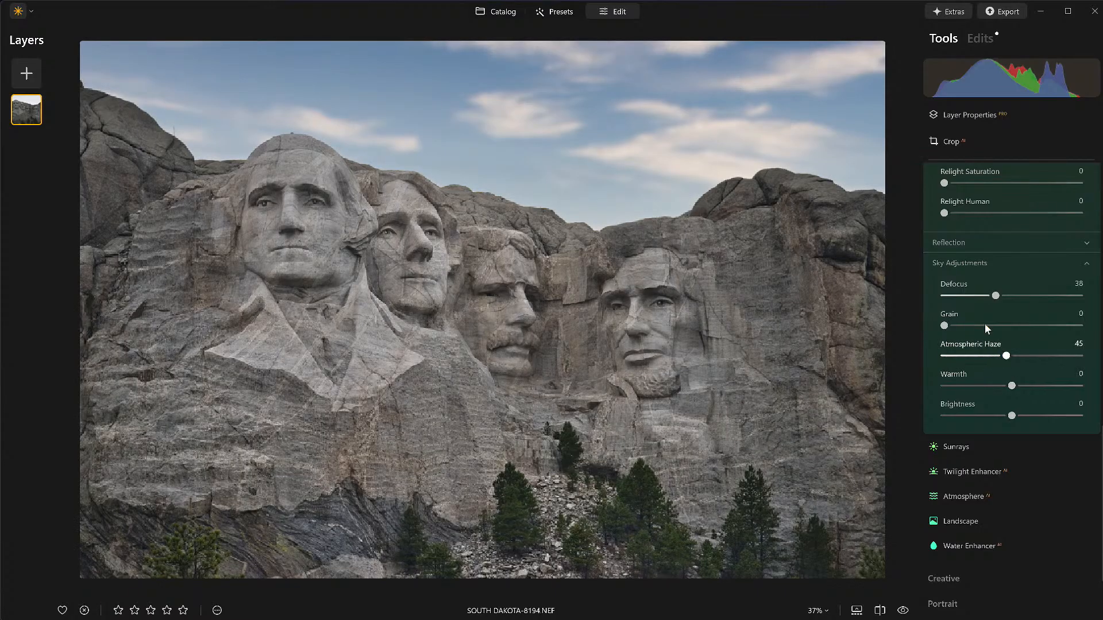
pyautogui.moveTo(997, 295); pyautogui.dragTo(967, 297)
pyautogui.scroll(3, 966, 292)
pyautogui.moveTo(988, 251); pyautogui.dragTo(966, 254)
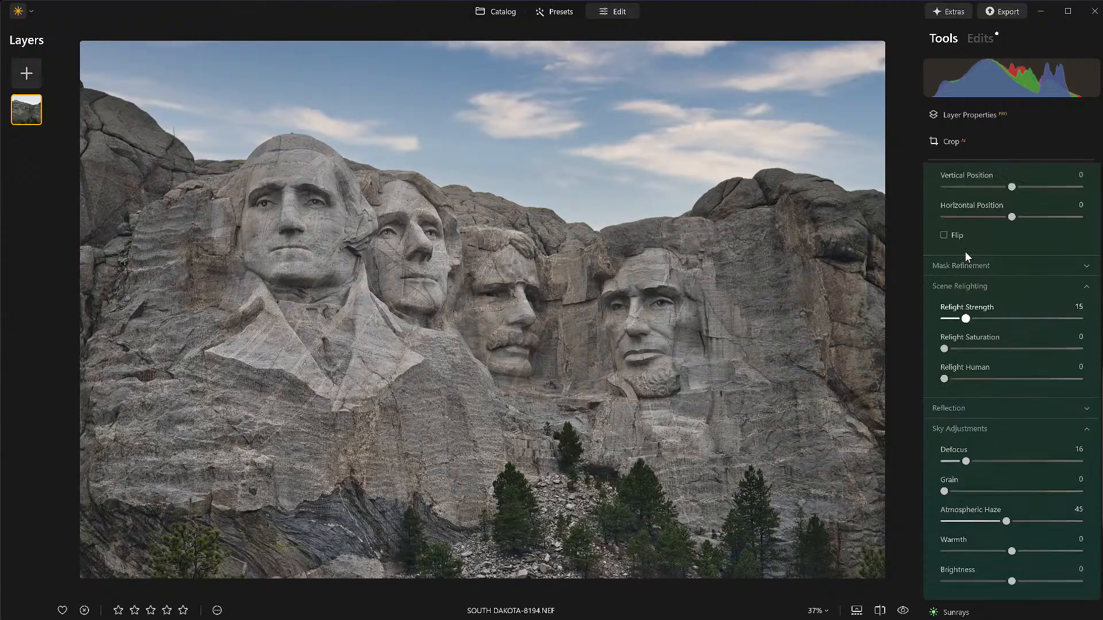
# - Change the replacement sky to Dramatic Sky 3 from the Dramatic Sky collection
pyautogui.scroll(10, 965, 253)
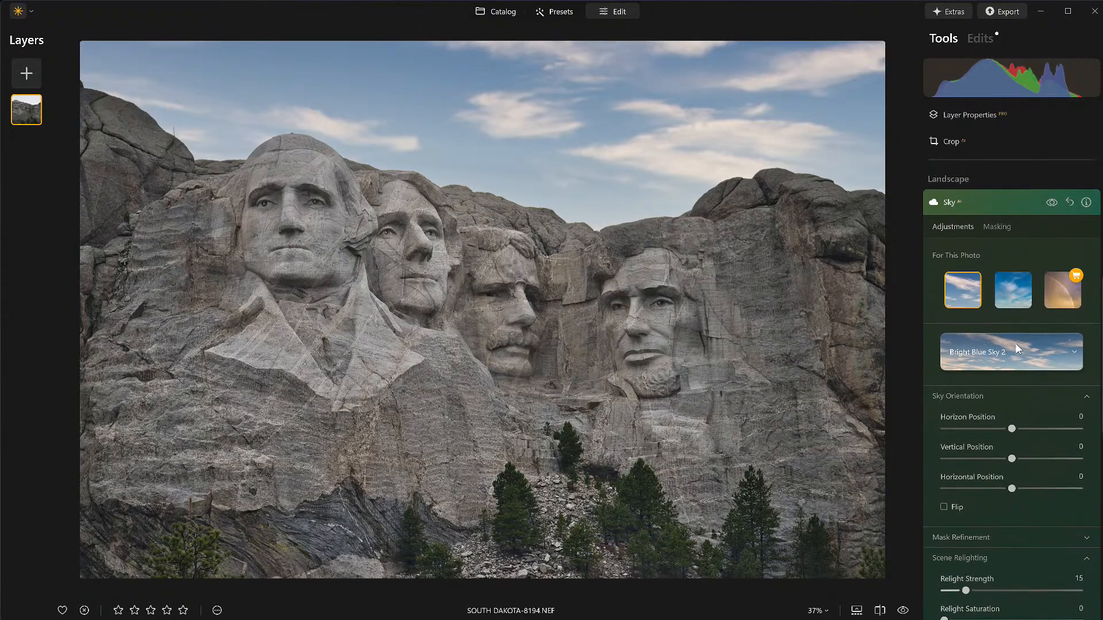
pyautogui.click(1014, 345)
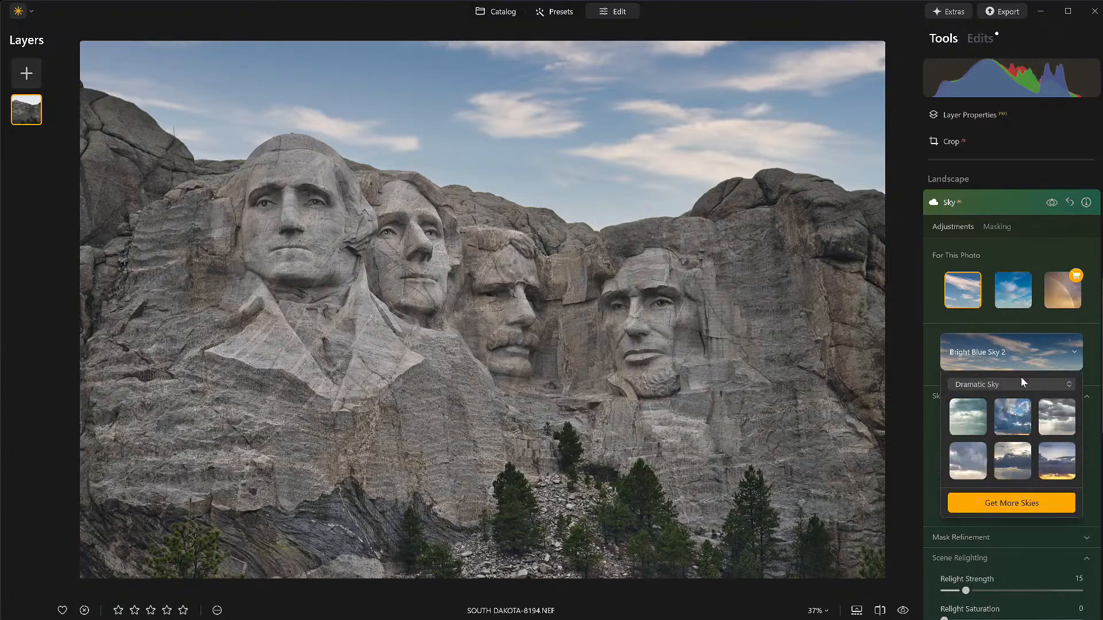
pyautogui.click(1058, 428)
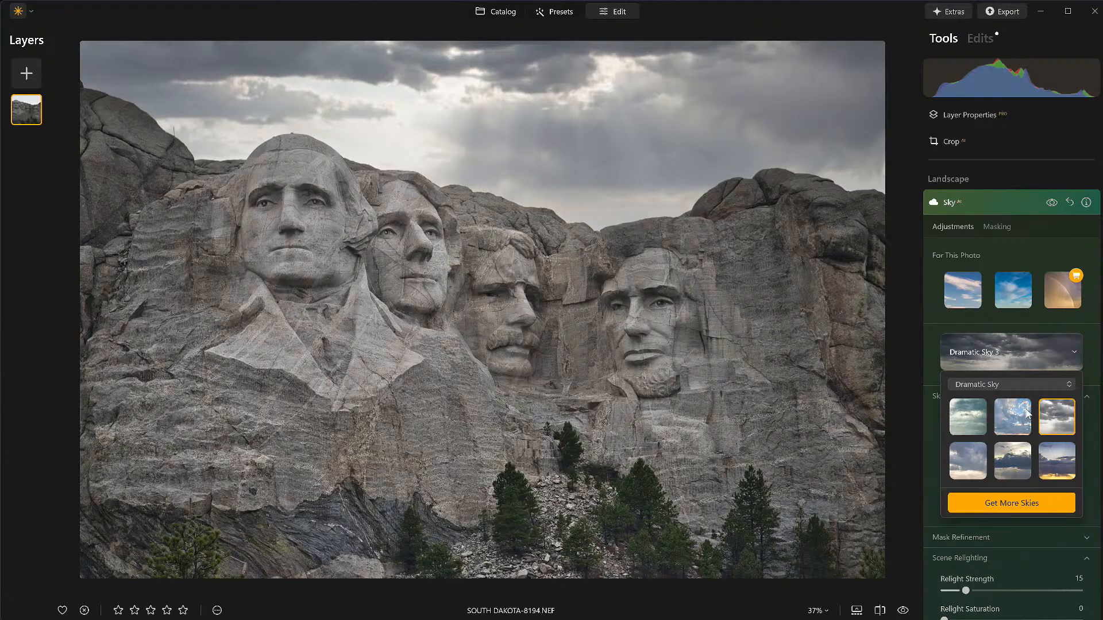
pyautogui.scroll(-5, 1003, 308)
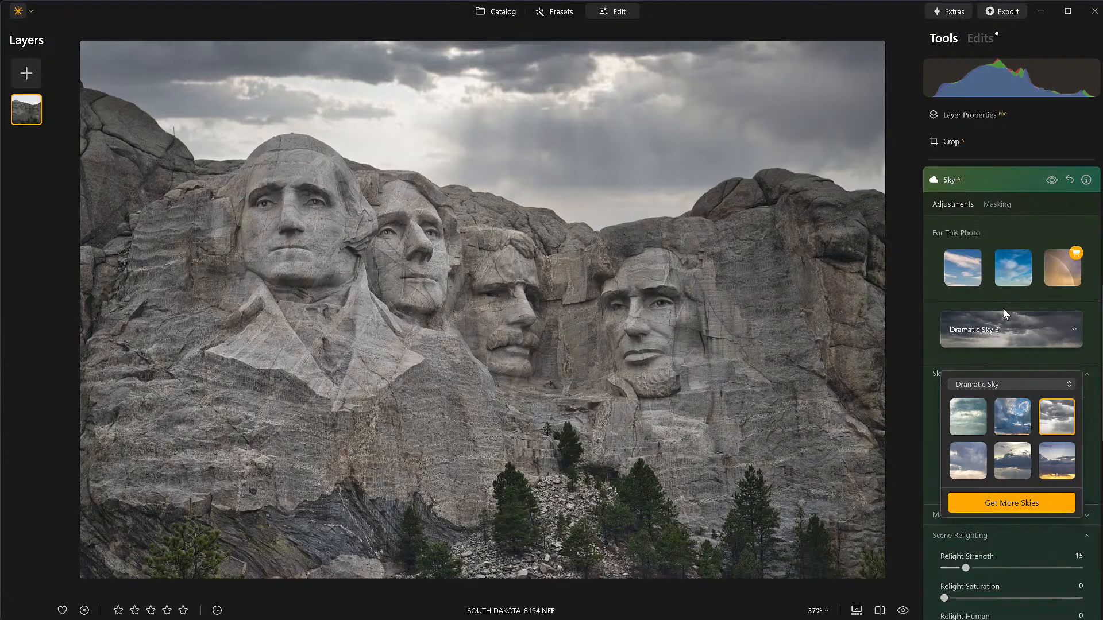
pyautogui.click(1019, 354)
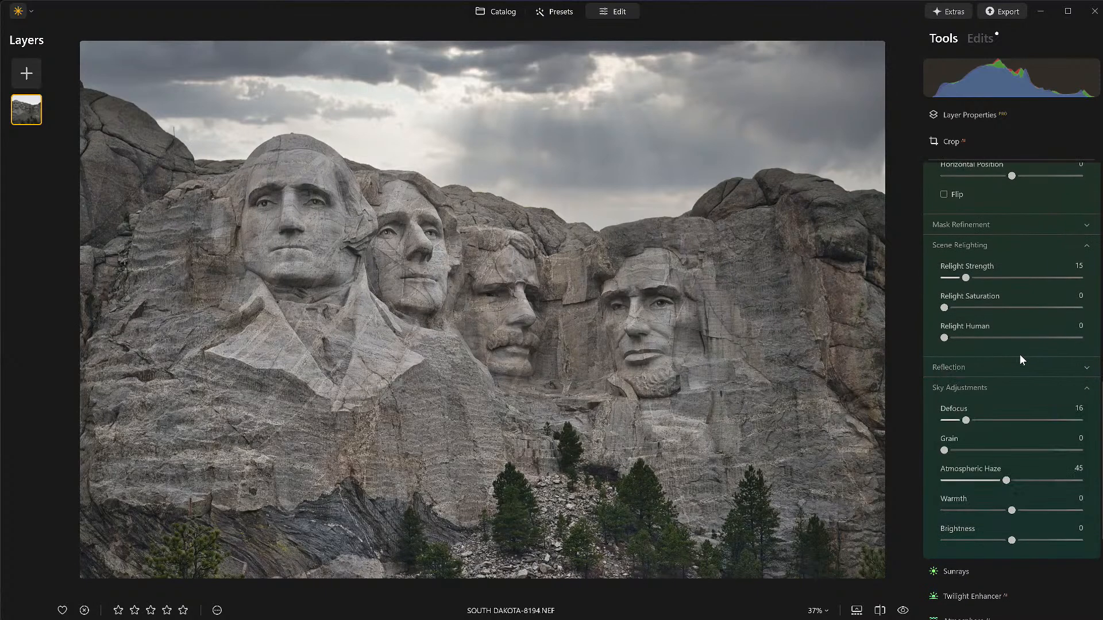
# - Set the Sky AI Relight Strength to 24
pyautogui.moveTo(967, 279); pyautogui.dragTo(1018, 279)
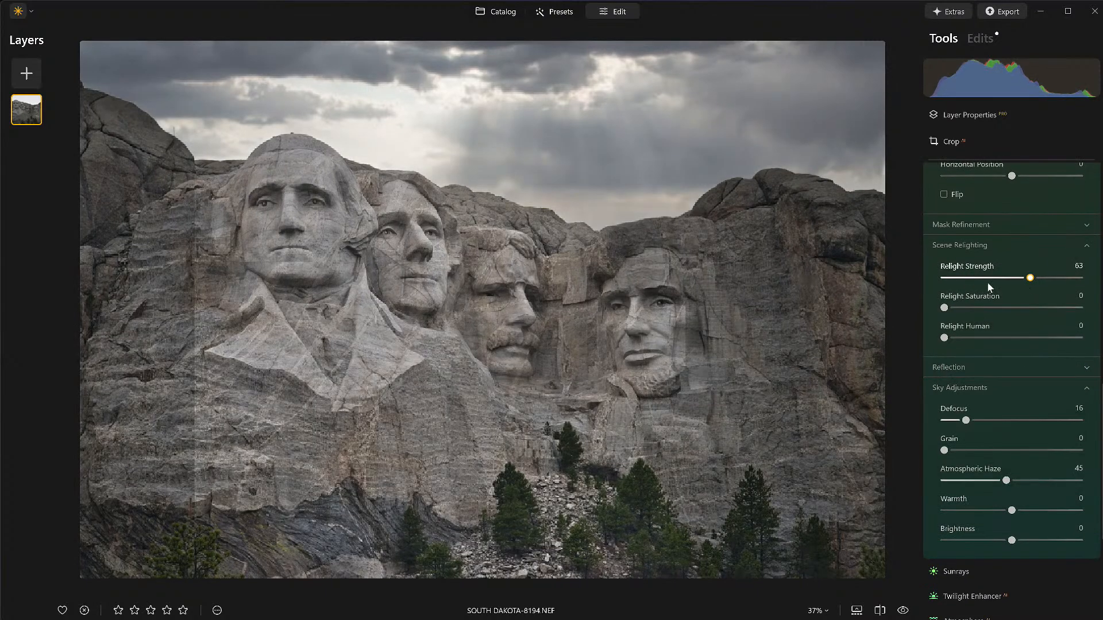
pyautogui.click(978, 281)
pyautogui.moveTo(979, 289); pyautogui.dragTo(979, 289)
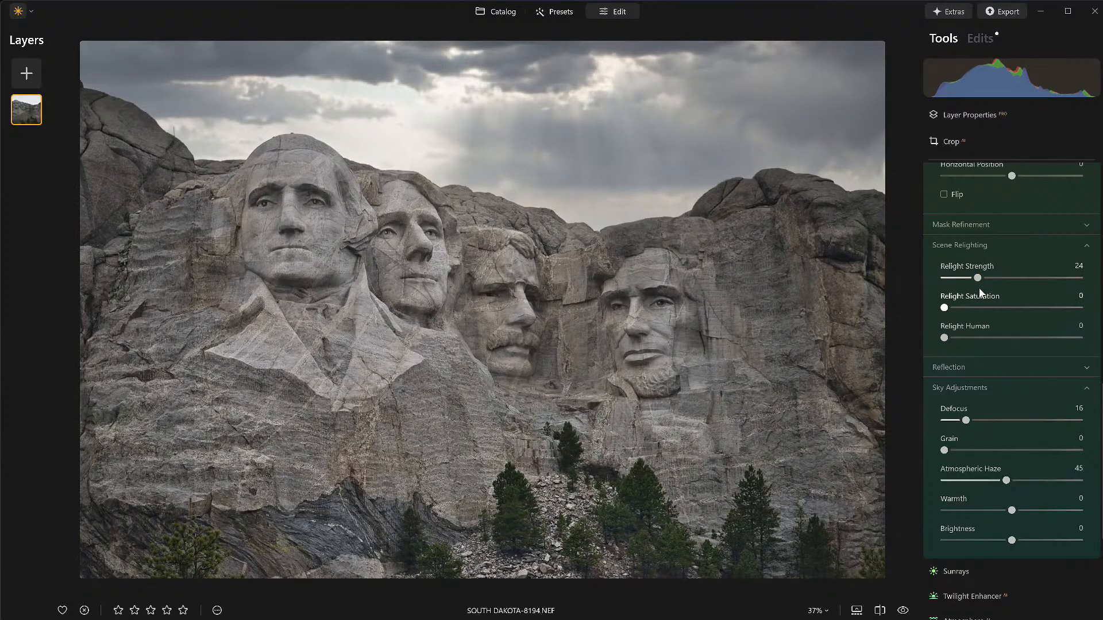
# - Set the sky's Defocus to 11, Grain to 2 and Brightness to 86, and compare the photo with its original
pyautogui.moveTo(969, 423)
pyautogui.mouseDown()
pyautogui.moveTo(999, 425)
pyautogui.moveTo(963, 429)
pyautogui.mouseUp()
pyautogui.moveTo(950, 449); pyautogui.dragTo(950, 449)
pyautogui.moveTo(1011, 539); pyautogui.dragTo(1071, 542)
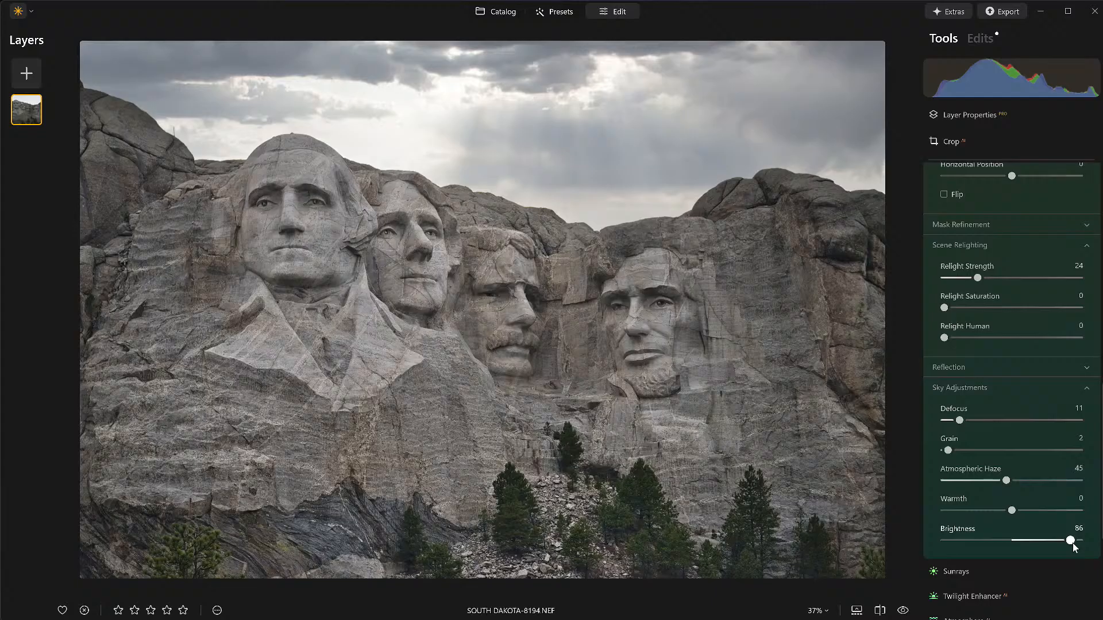
pyautogui.click(903, 610)
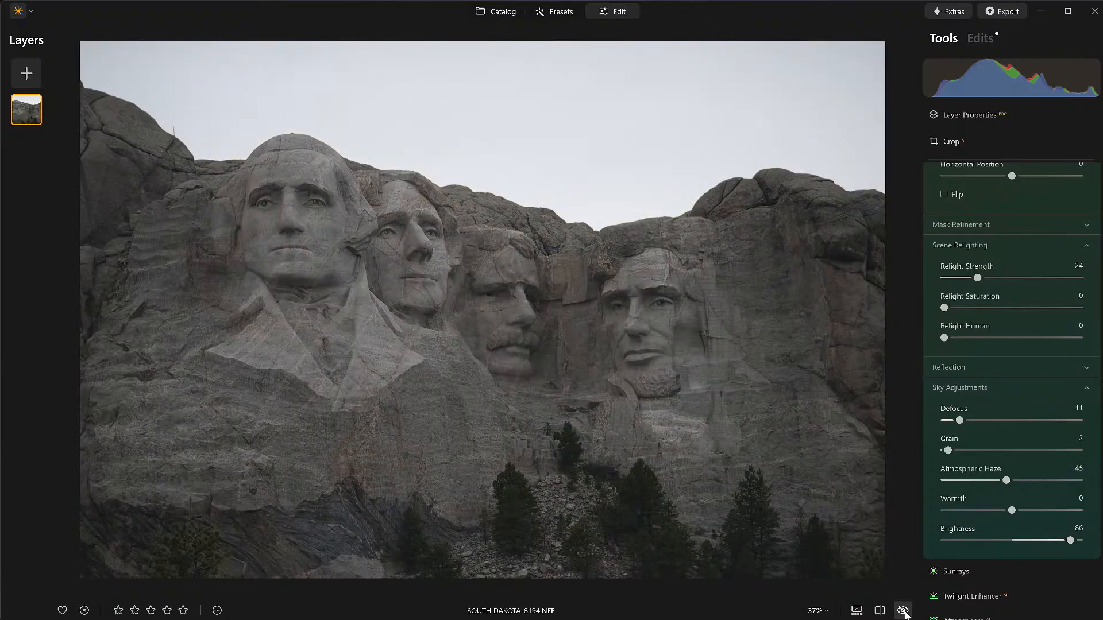
pyautogui.click(903, 611)
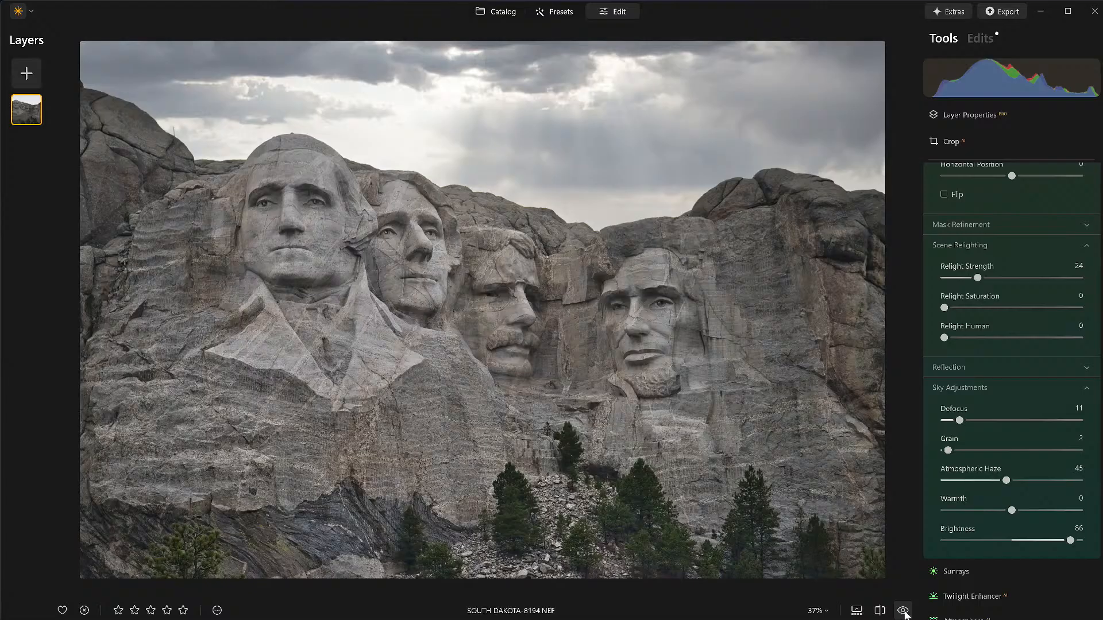
# - Apply Structure AI with Amount 8 and Boost 13, and compare the photo with and without it
pyautogui.scroll(8, 981, 391)
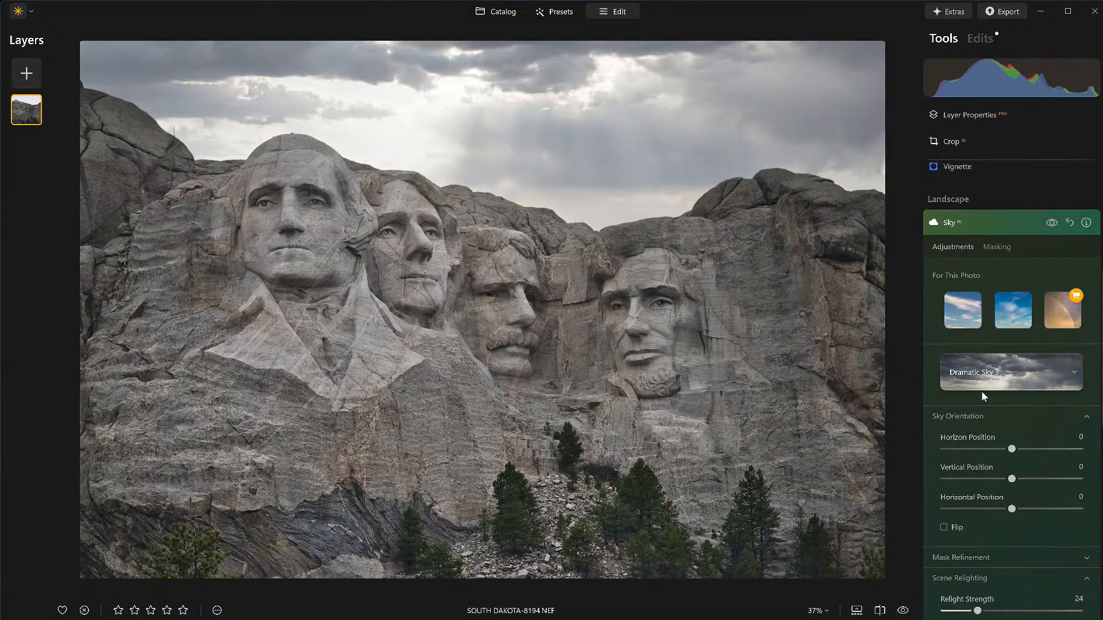
pyautogui.scroll(5, 1021, 374)
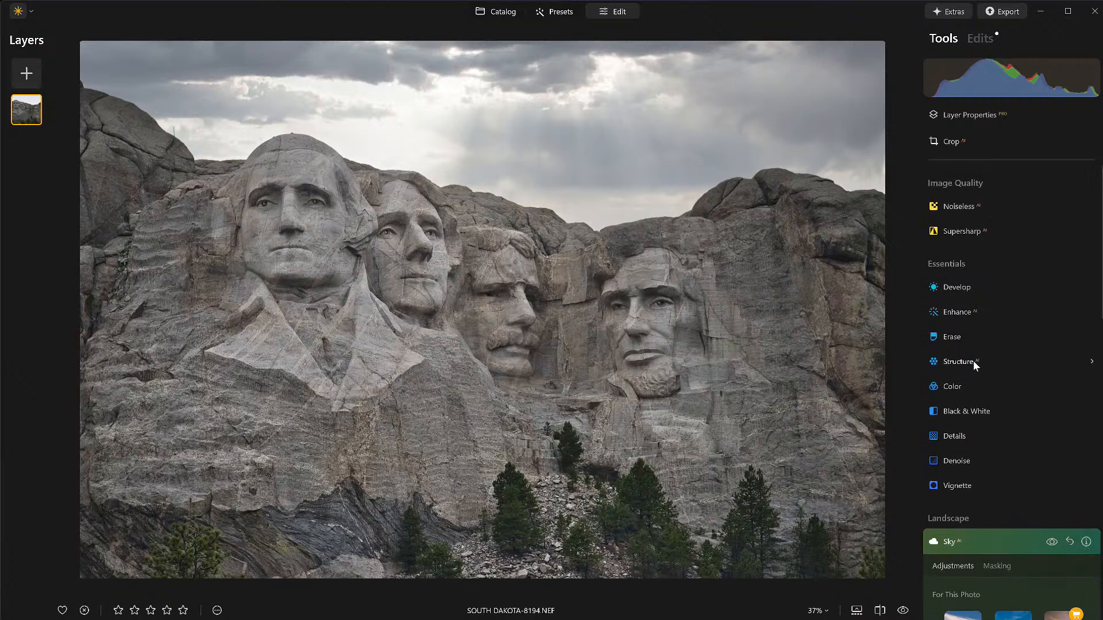
pyautogui.click(959, 361)
pyautogui.moveTo(948, 460); pyautogui.dragTo(1094, 459)
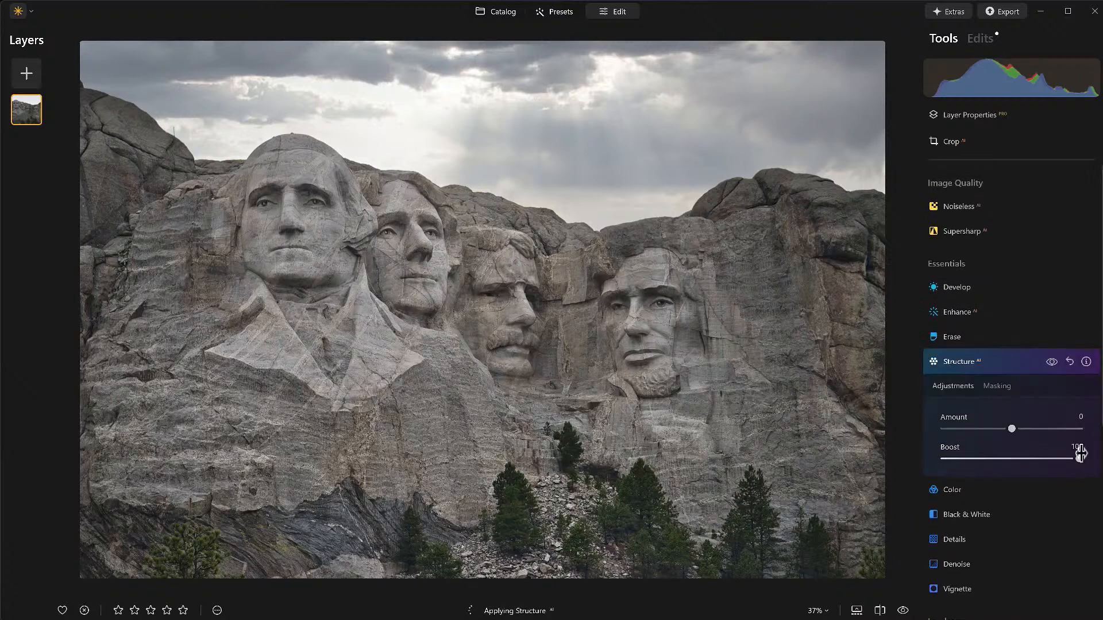
pyautogui.moveTo(1011, 428); pyautogui.dragTo(1089, 430)
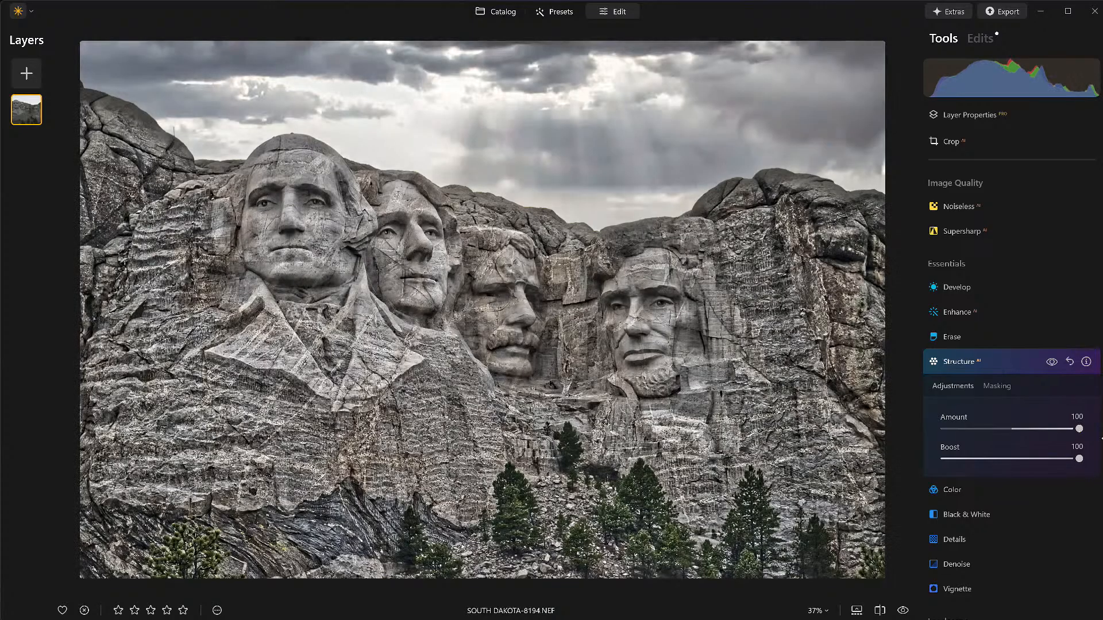
pyautogui.moveTo(1078, 429); pyautogui.dragTo(1023, 438)
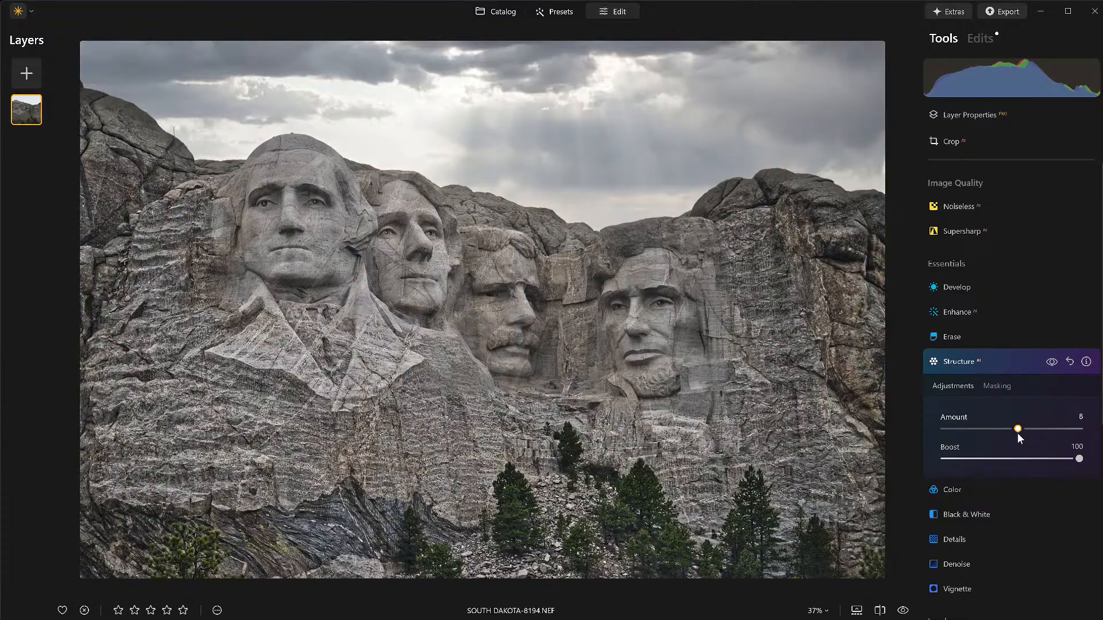
pyautogui.moveTo(1078, 458); pyautogui.dragTo(965, 463)
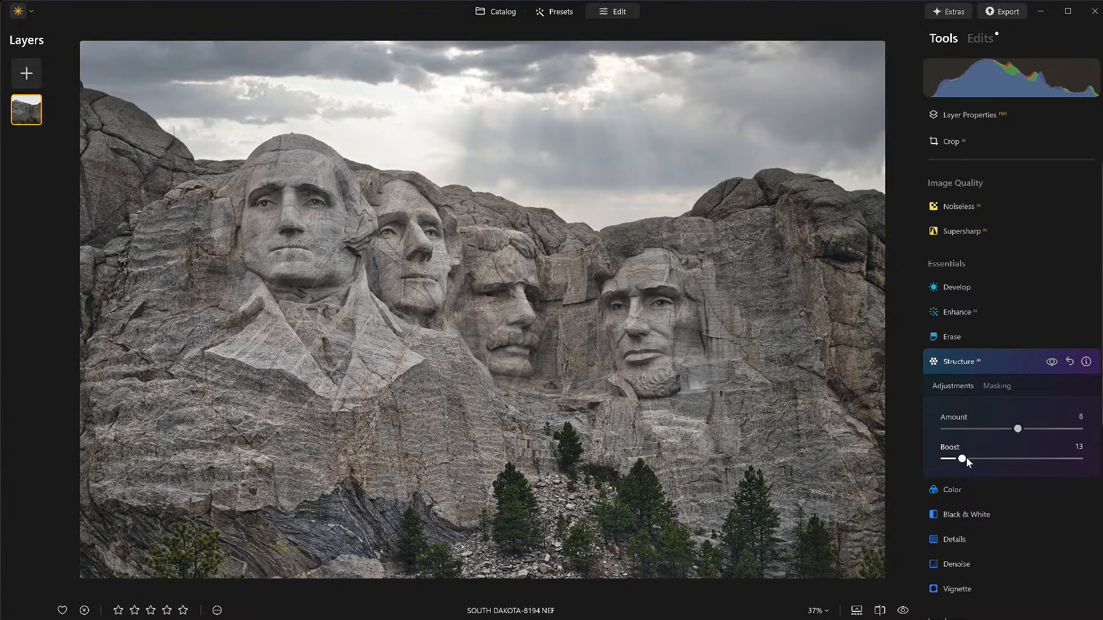
pyautogui.click(1046, 360)
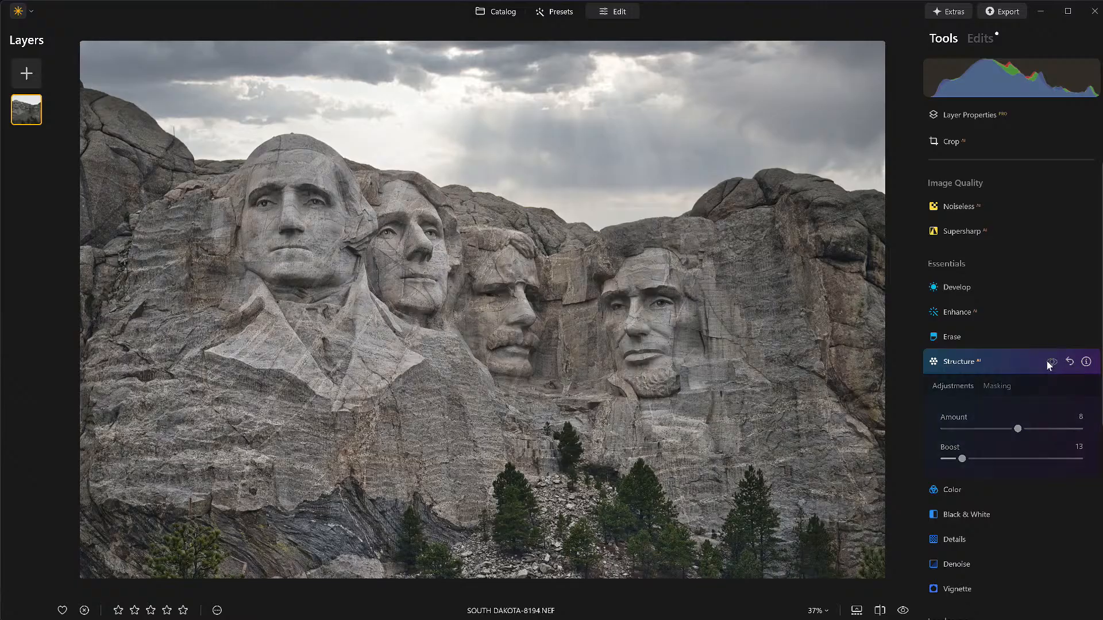
pyautogui.click(1046, 361)
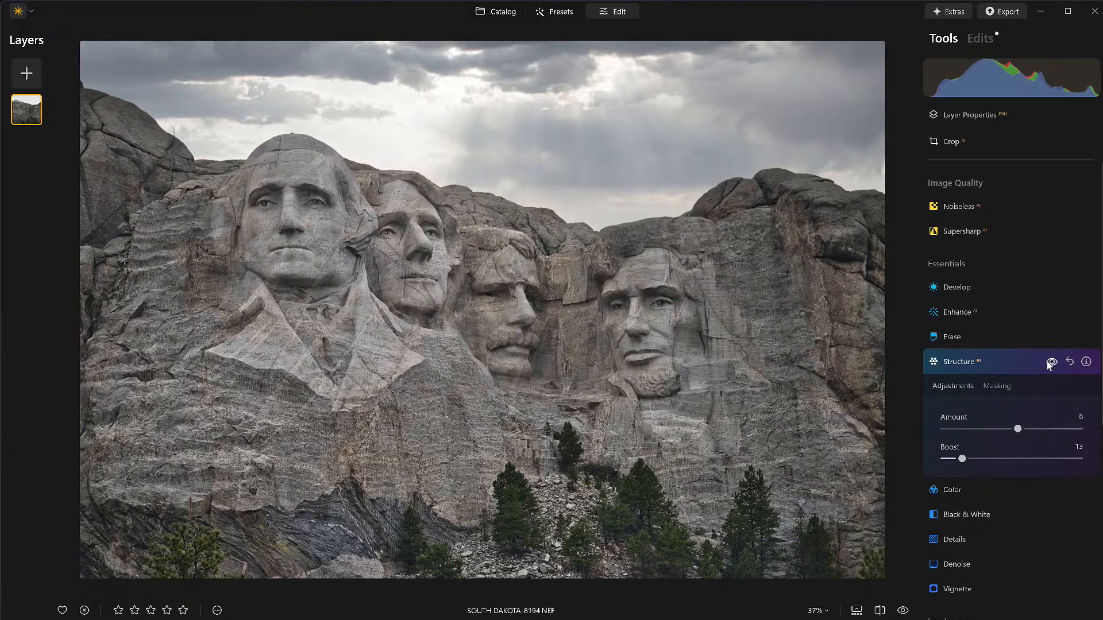
pyautogui.click(1011, 363)
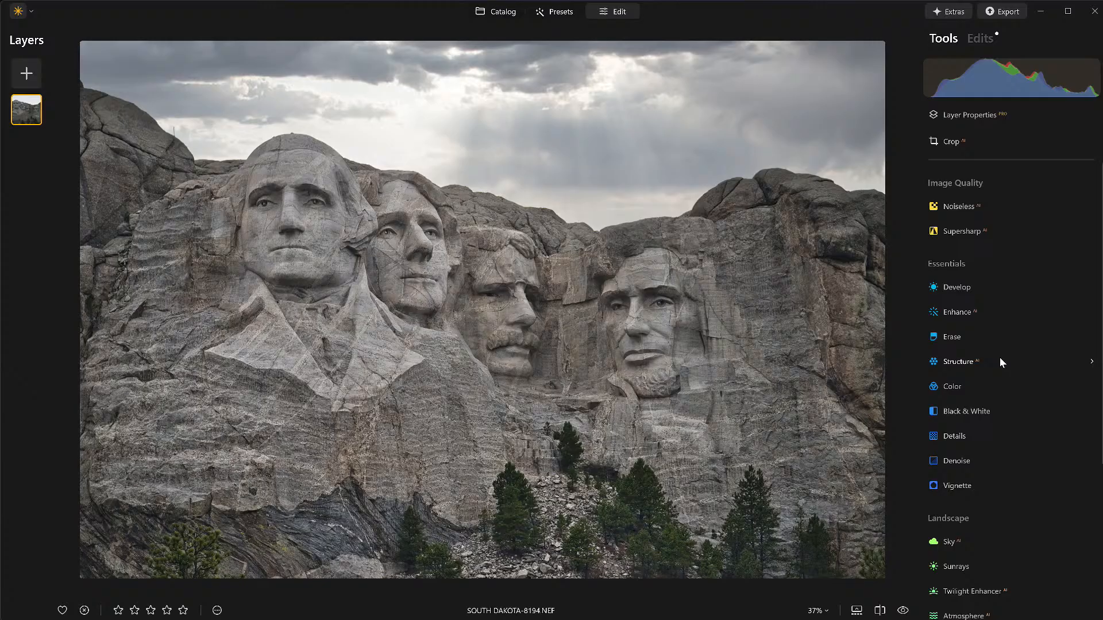
pyautogui.scroll(-3, 999, 365)
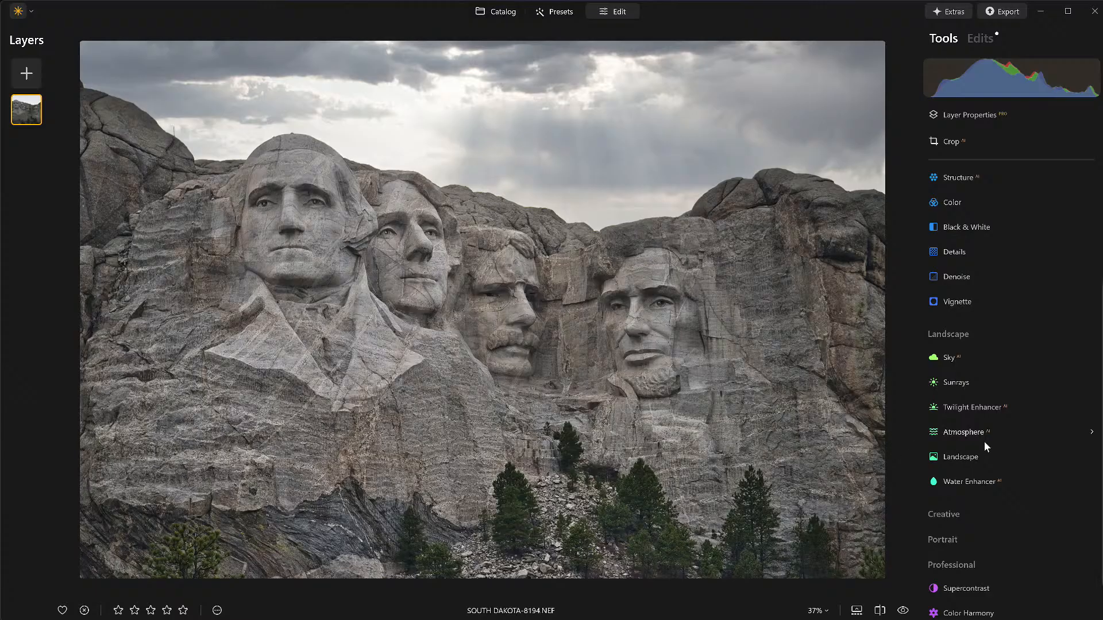
# - Add a very light Gaussian Blur from the Creative tools to the Mount Rushmore photo
pyautogui.scroll(-1, 979, 459)
pyautogui.click(973, 476)
pyautogui.scroll(-3, 983, 480)
pyautogui.scroll(-3, 983, 480)
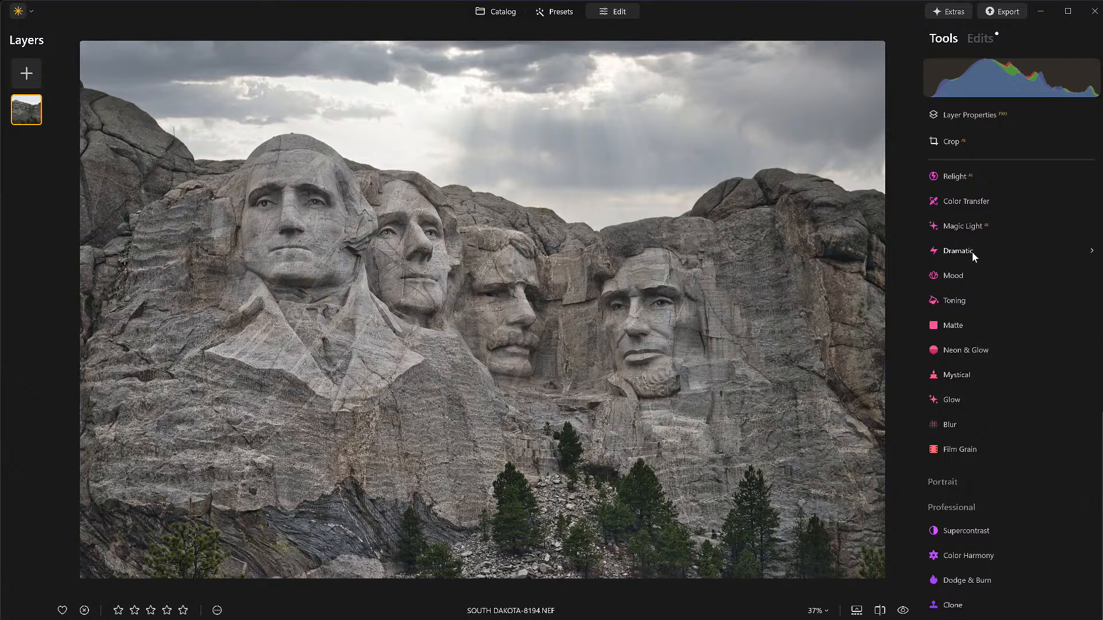
pyautogui.click(948, 425)
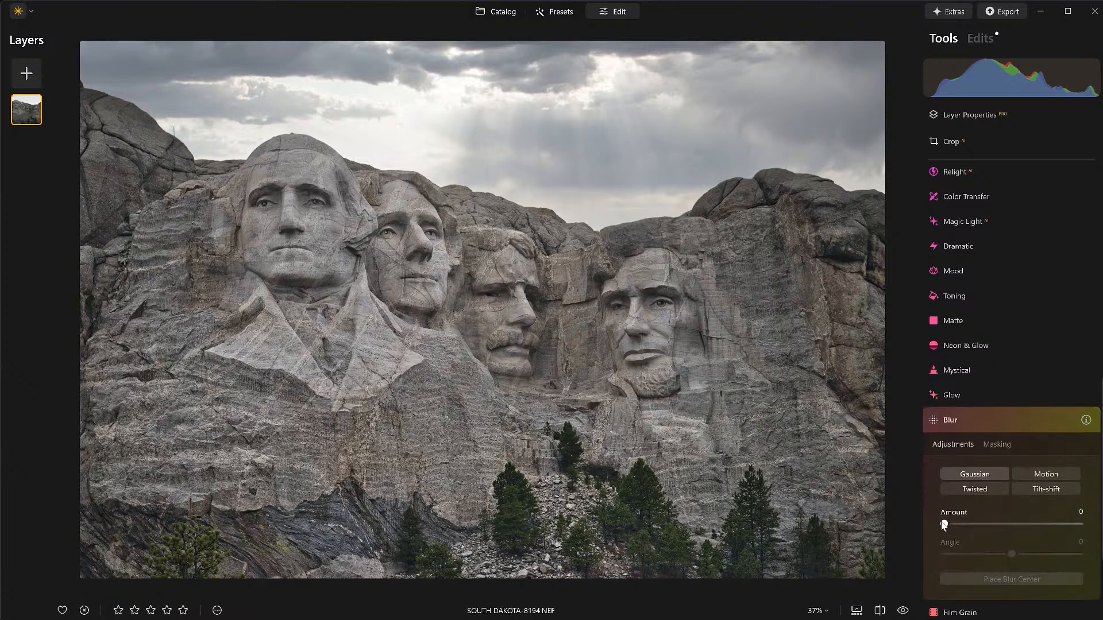
pyautogui.moveTo(944, 525)
pyautogui.mouseDown()
pyautogui.moveTo(1075, 525)
pyautogui.moveTo(950, 527)
pyautogui.mouseUp()
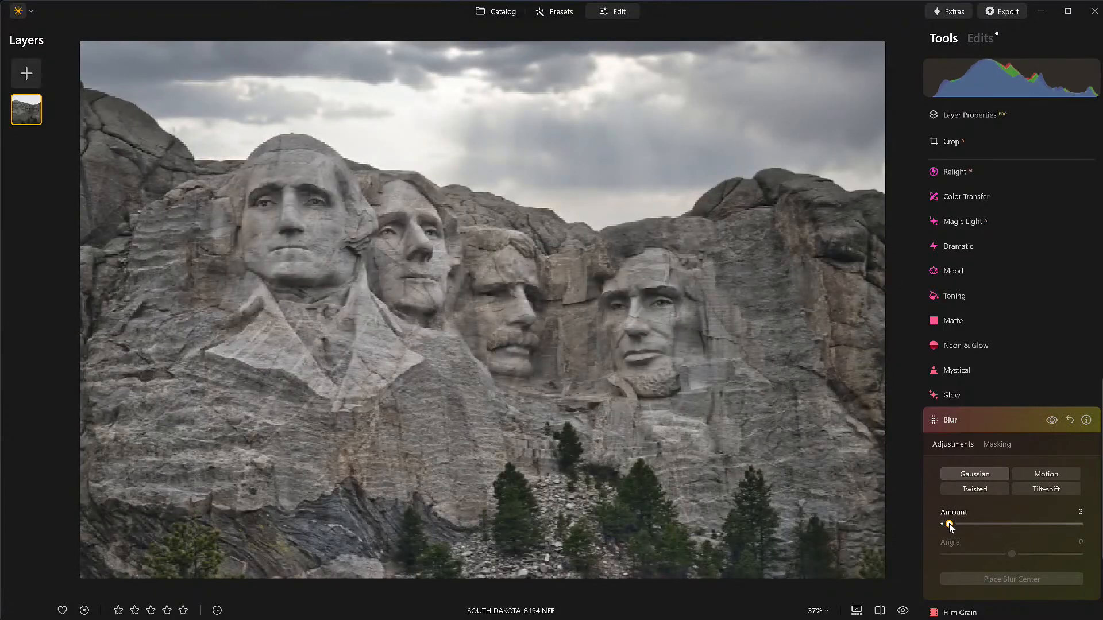
pyautogui.moveTo(949, 526); pyautogui.dragTo(948, 527)
# - Mask the blur with a linear gradient running from the photo's bottom edge up to just below the rock skyline
pyautogui.click(996, 444)
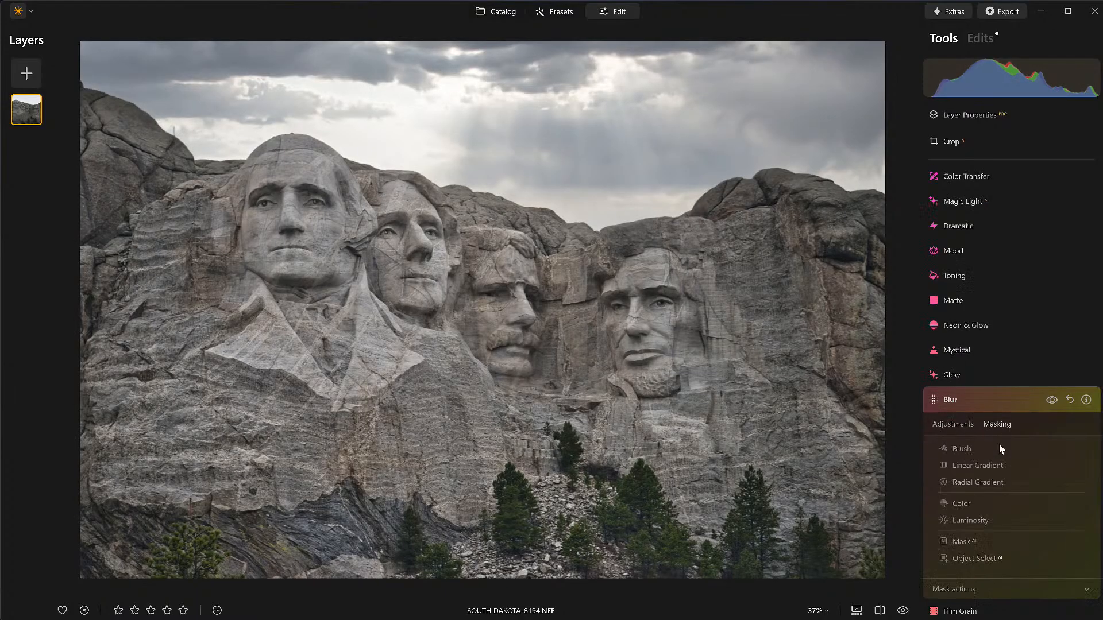
pyautogui.scroll(-3, 998, 443)
pyautogui.click(955, 321)
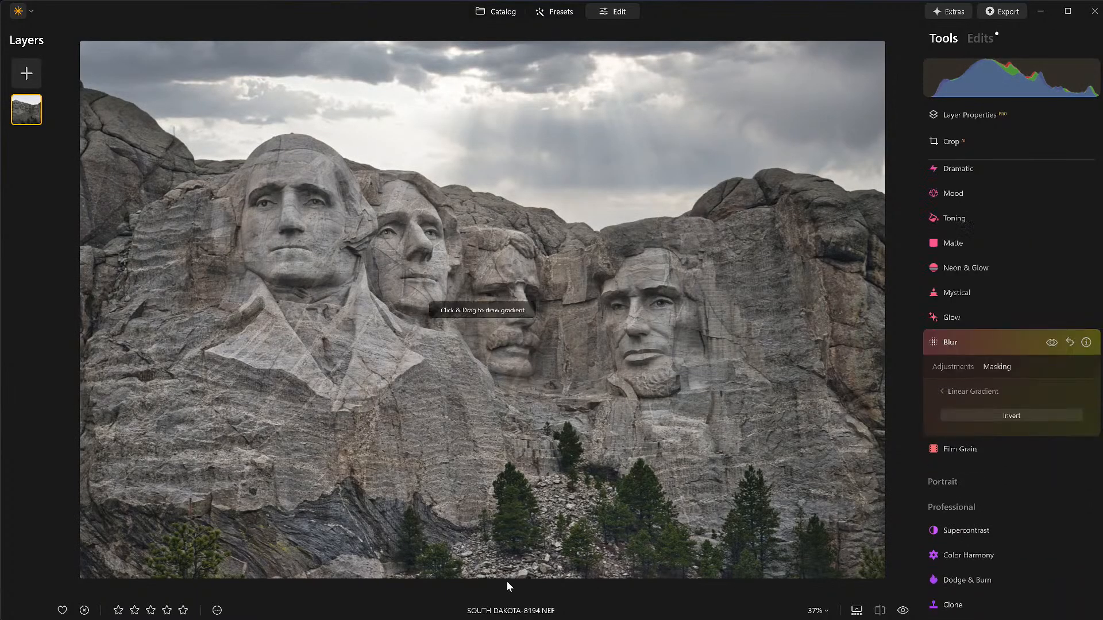
pyautogui.moveTo(503, 575); pyautogui.dragTo(501, 228)
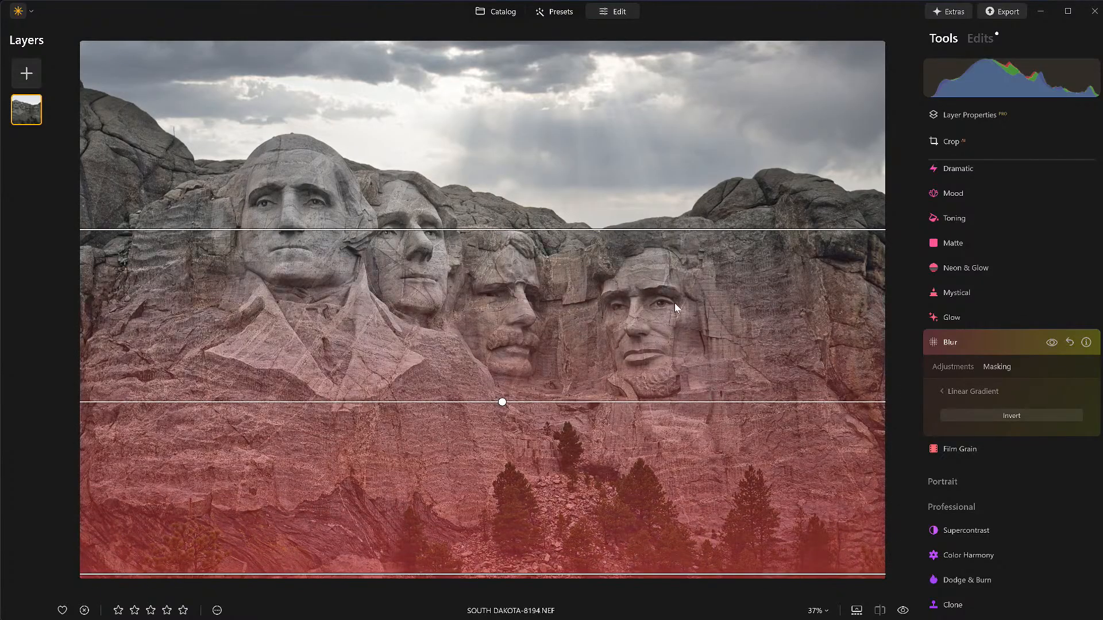
pyautogui.click(947, 392)
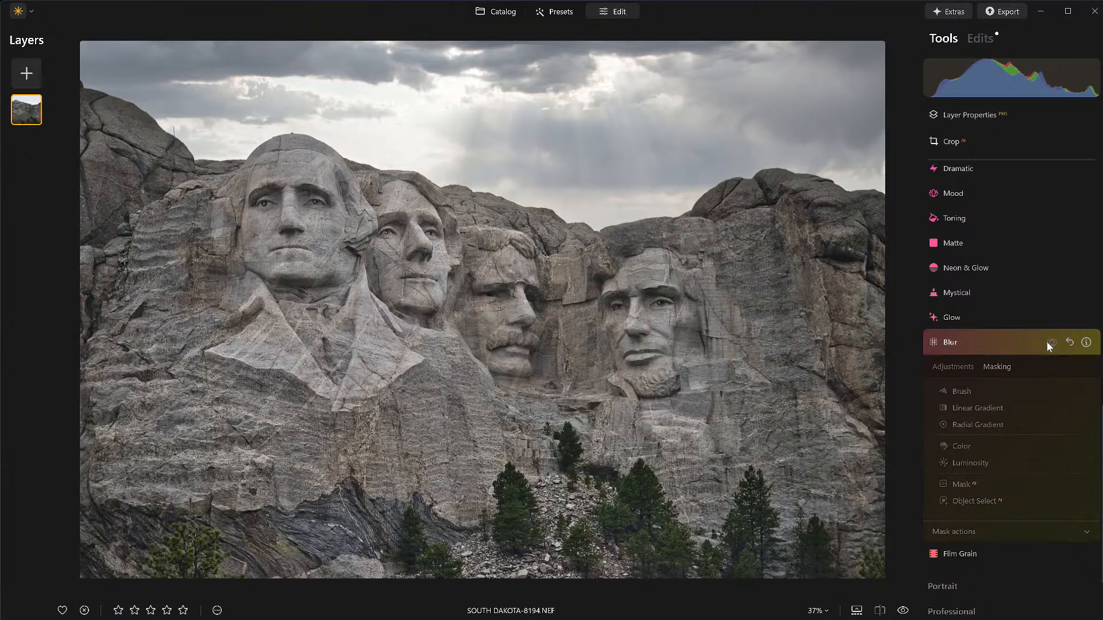
# - Compare the lower rocks and trees with and without the masked blur at close range
pyautogui.scroll(2, 466, 486)
pyautogui.scroll(2, 467, 486)
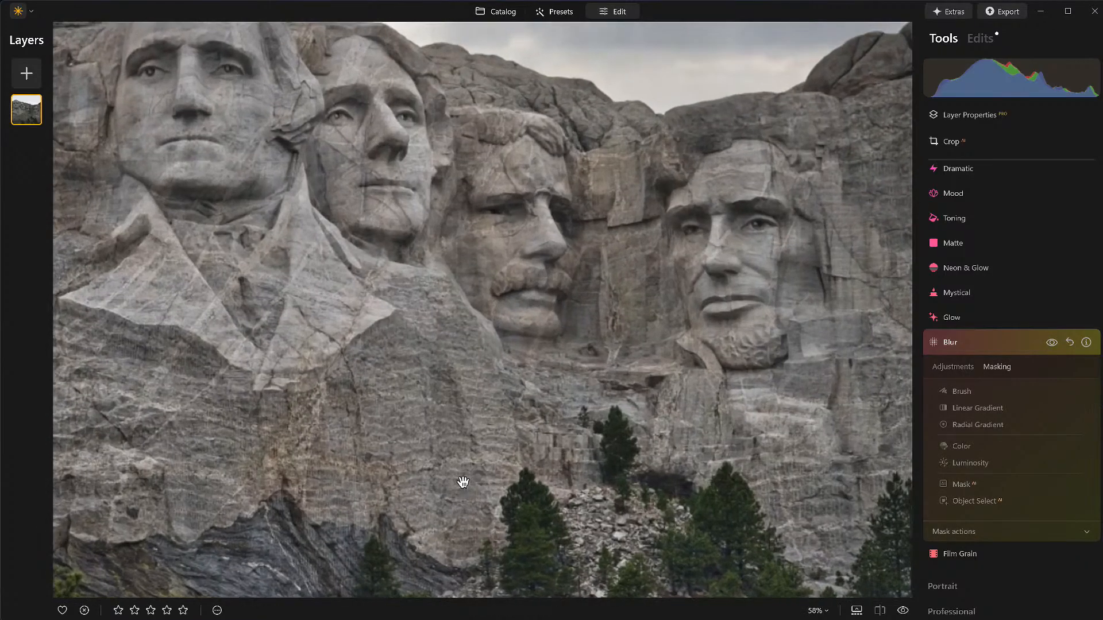
pyautogui.click(1053, 343)
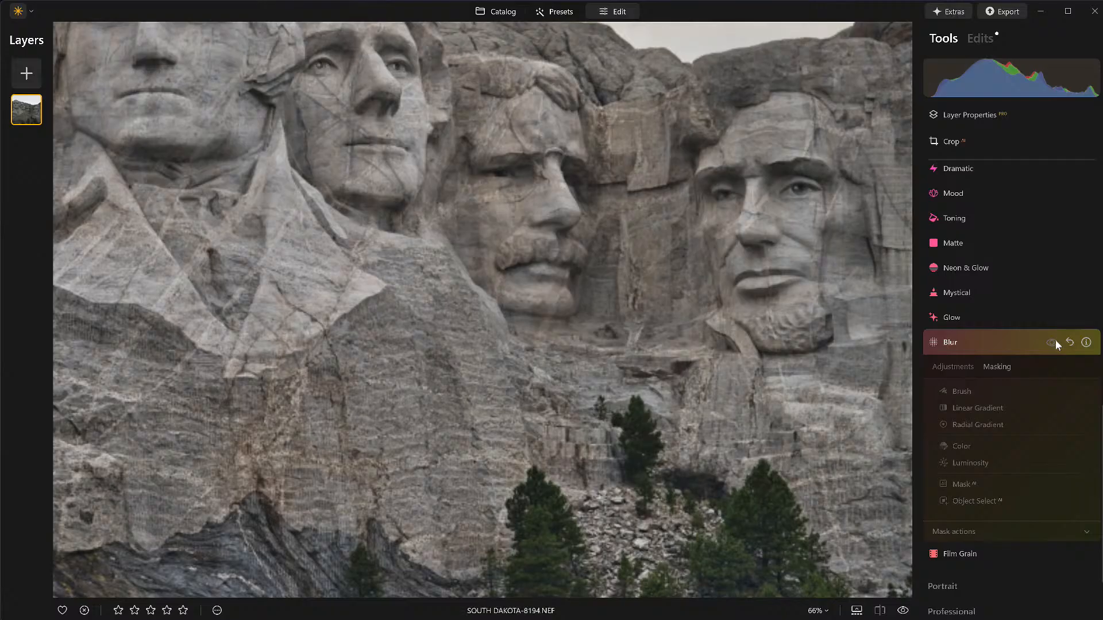
pyautogui.click(1056, 340)
pyautogui.click(1055, 340)
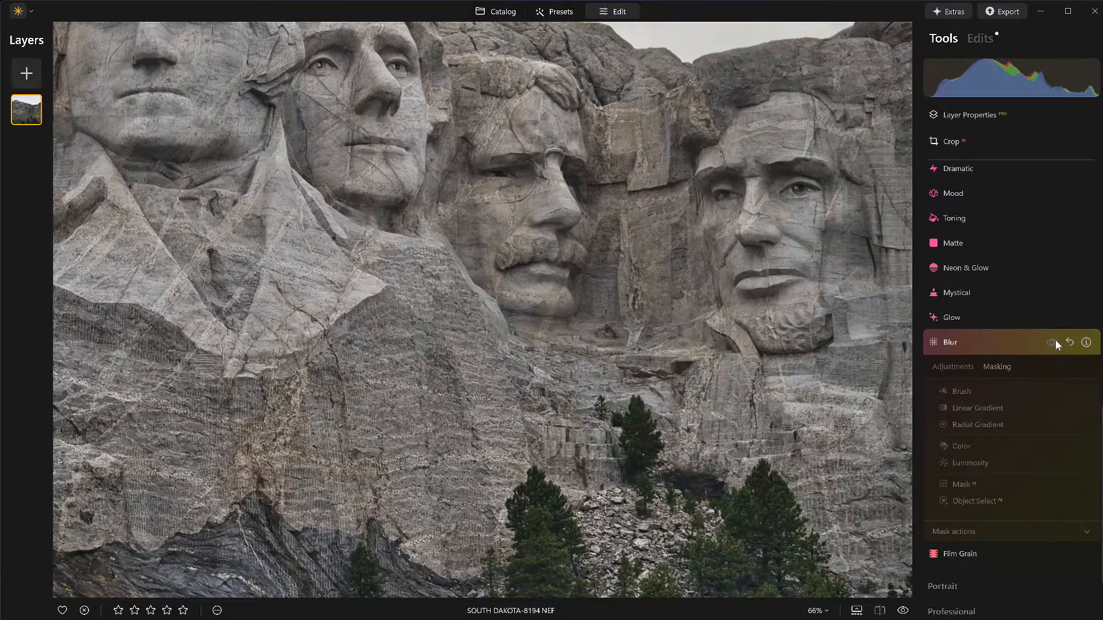
pyautogui.click(1055, 340)
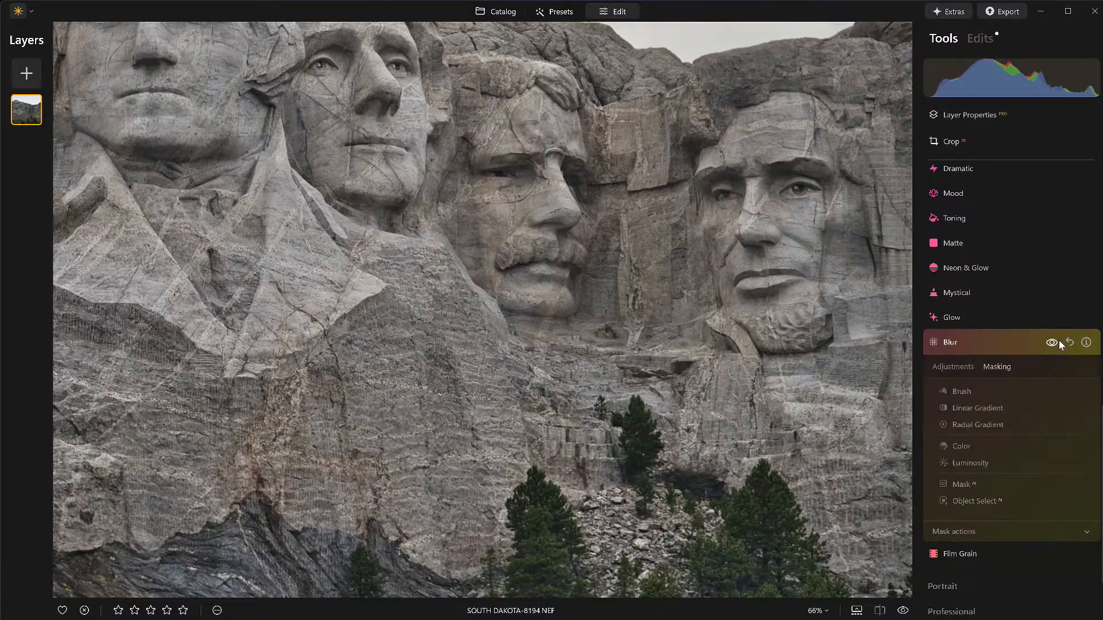
pyautogui.click(516, 418)
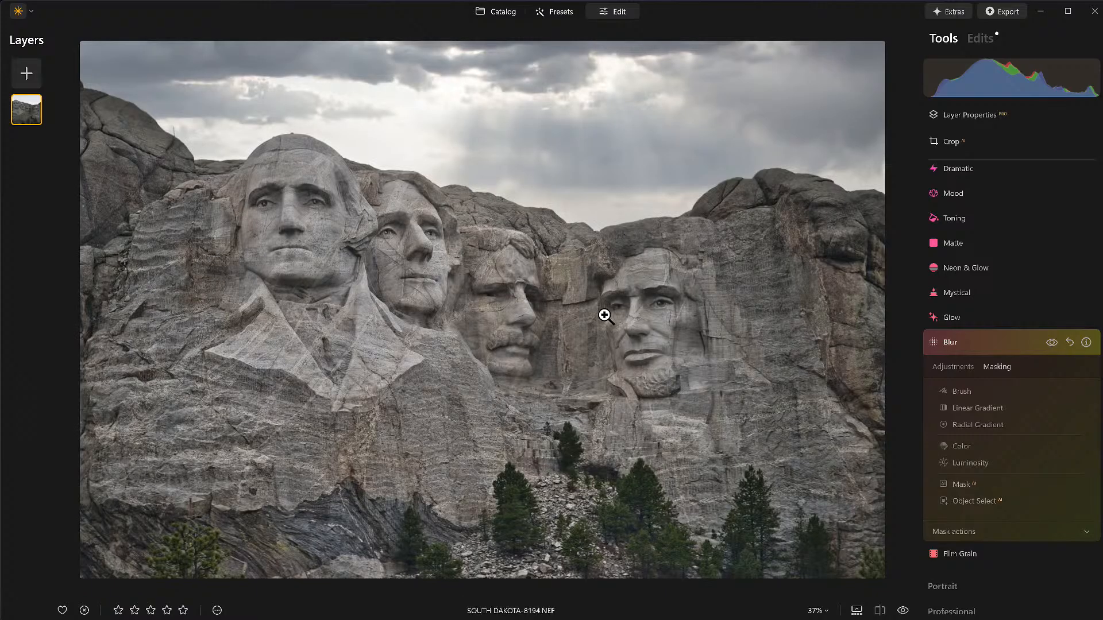
pyautogui.click(990, 338)
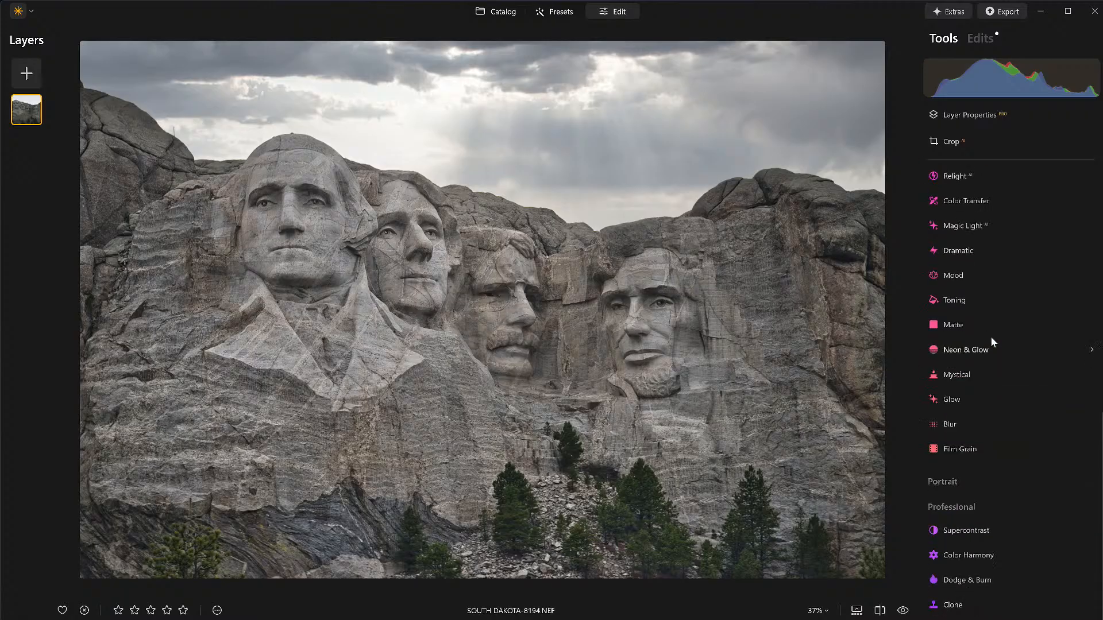
# - Apply Toning with Amount 66, Shadows Saturation 14 and Hue 49, and compare the photo with and without it
pyautogui.click(961, 303)
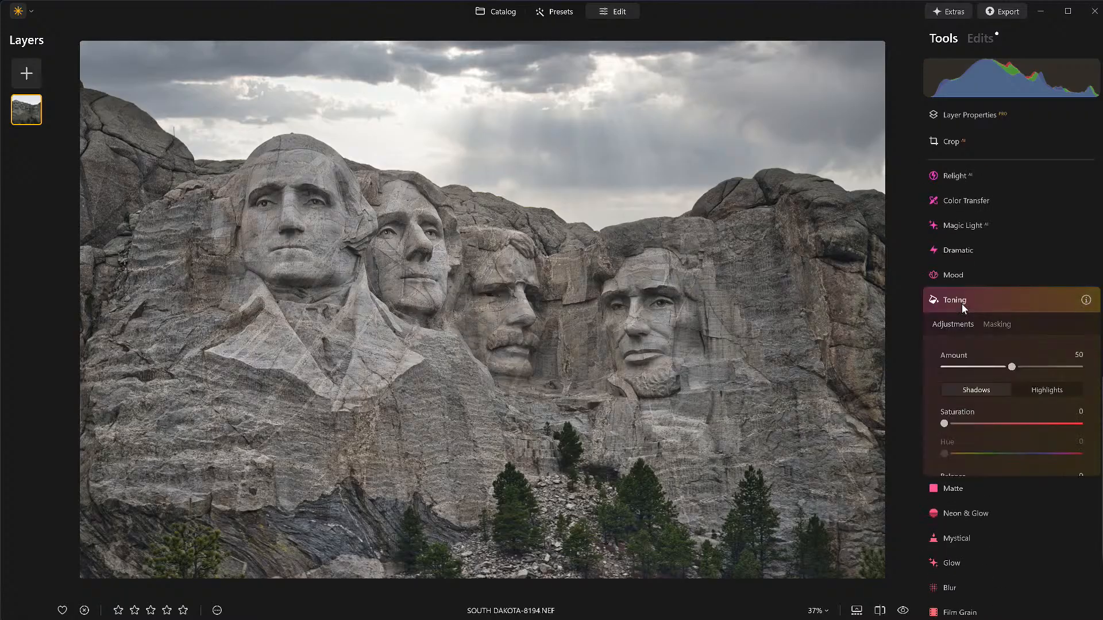
pyautogui.moveTo(943, 425); pyautogui.dragTo(958, 425)
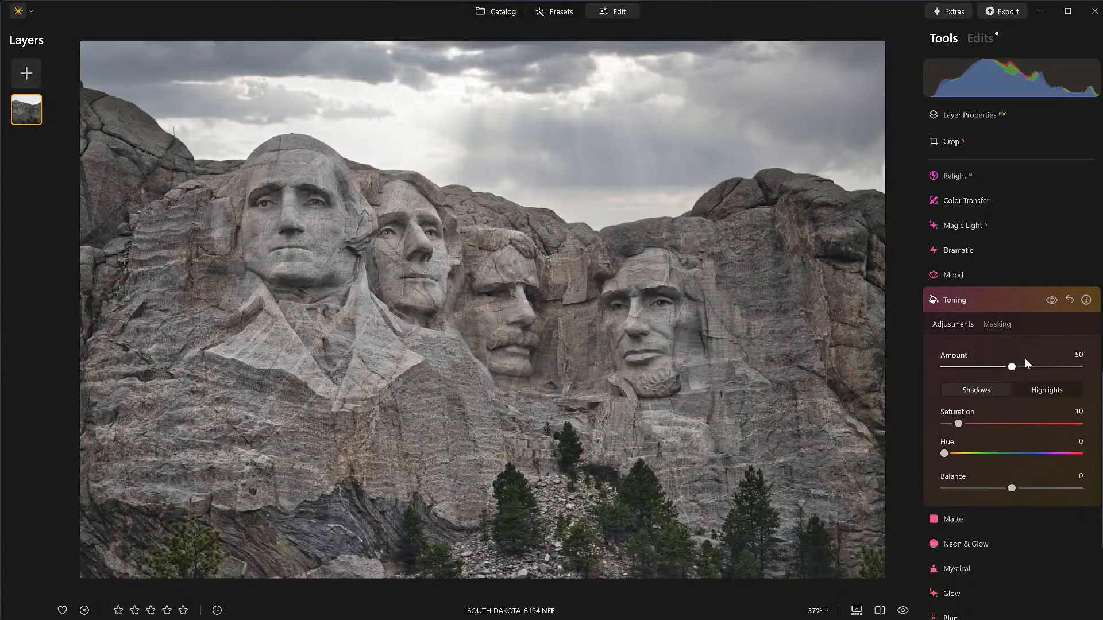
pyautogui.moveTo(1011, 367); pyautogui.dragTo(1036, 368)
pyautogui.moveTo(944, 453)
pyautogui.mouseDown()
pyautogui.moveTo(1036, 463)
pyautogui.moveTo(895, 452)
pyautogui.moveTo(962, 458)
pyautogui.moveTo(981, 426)
pyautogui.moveTo(997, 430)
pyautogui.moveTo(965, 438)
pyautogui.moveTo(962, 458)
pyautogui.mouseUp()
pyautogui.click(1053, 302)
pyautogui.click(1051, 300)
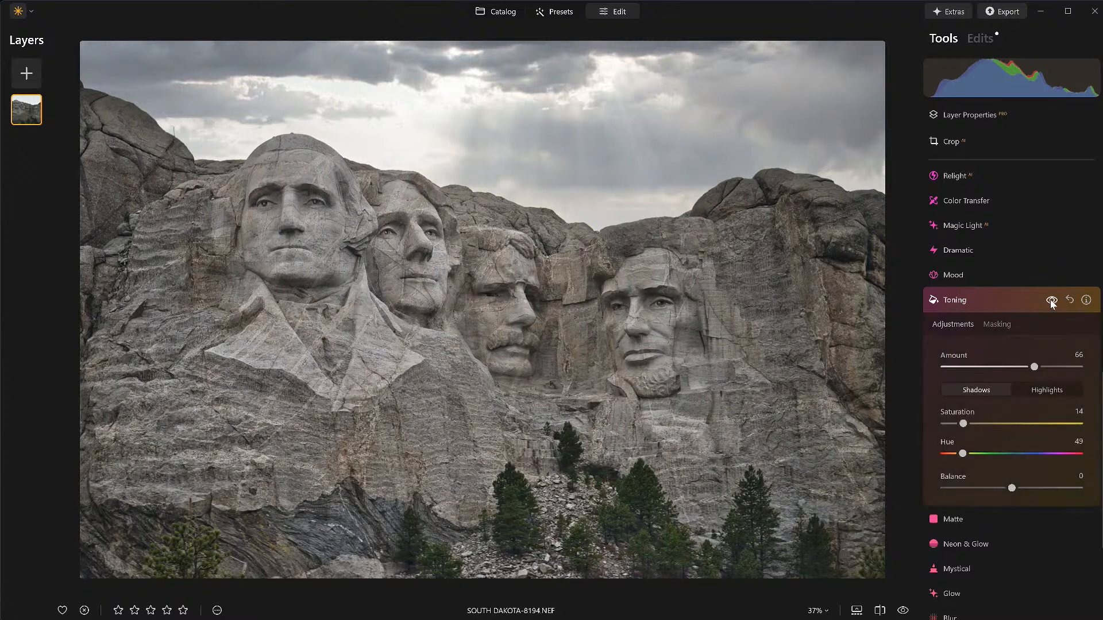
pyautogui.click(1052, 301)
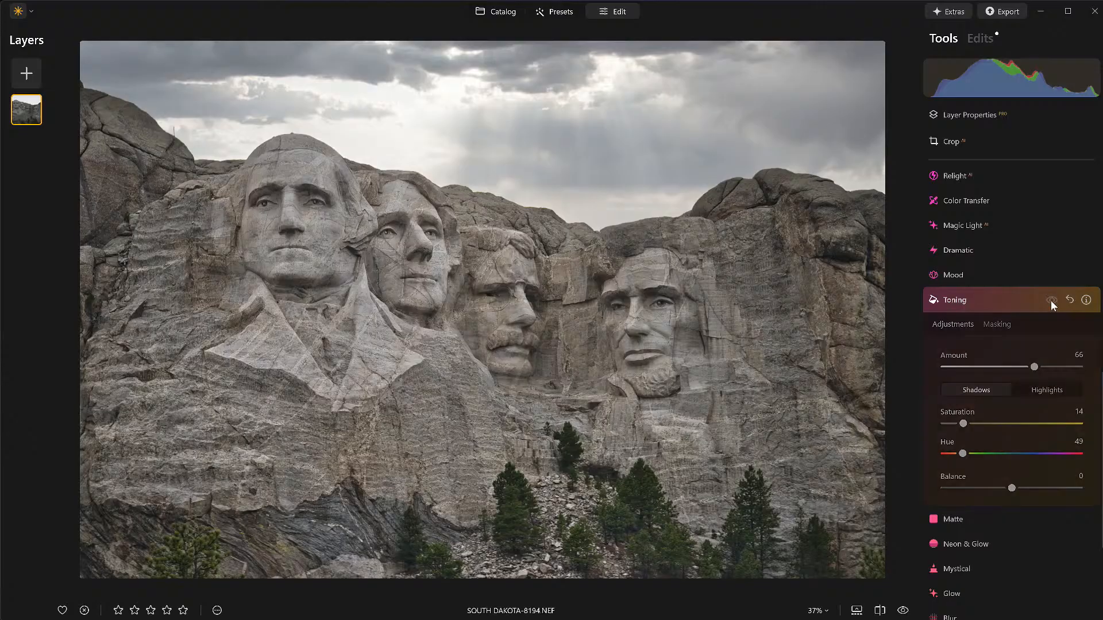
pyautogui.click(1051, 301)
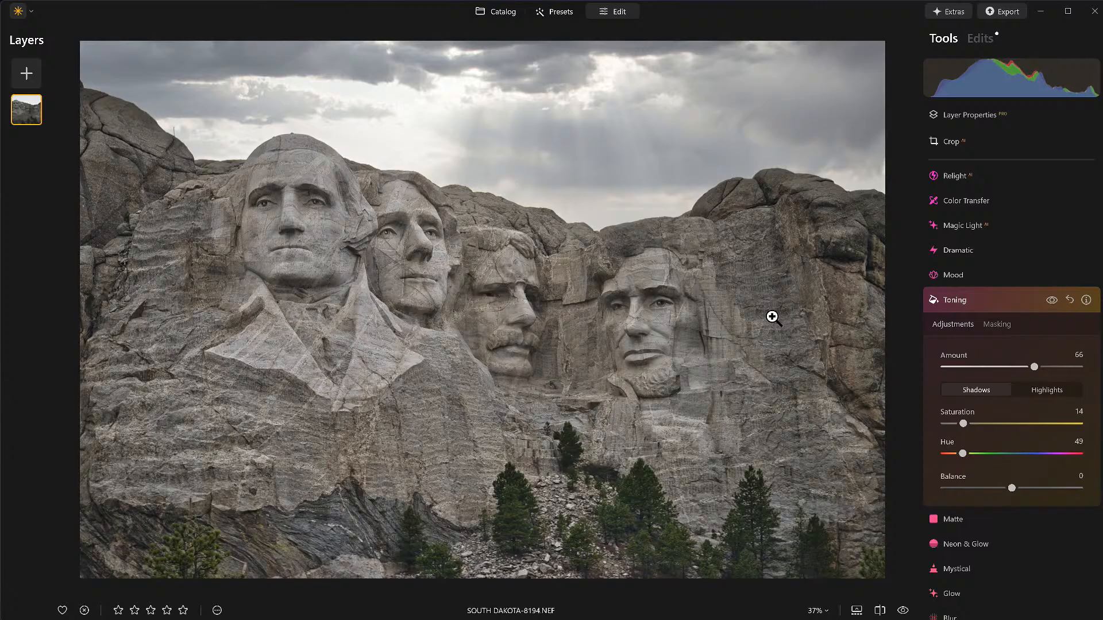
# - Open the laughing older couple's portrait for editing, convert it to black and white, and compare it with the color version
pyautogui.press('g')
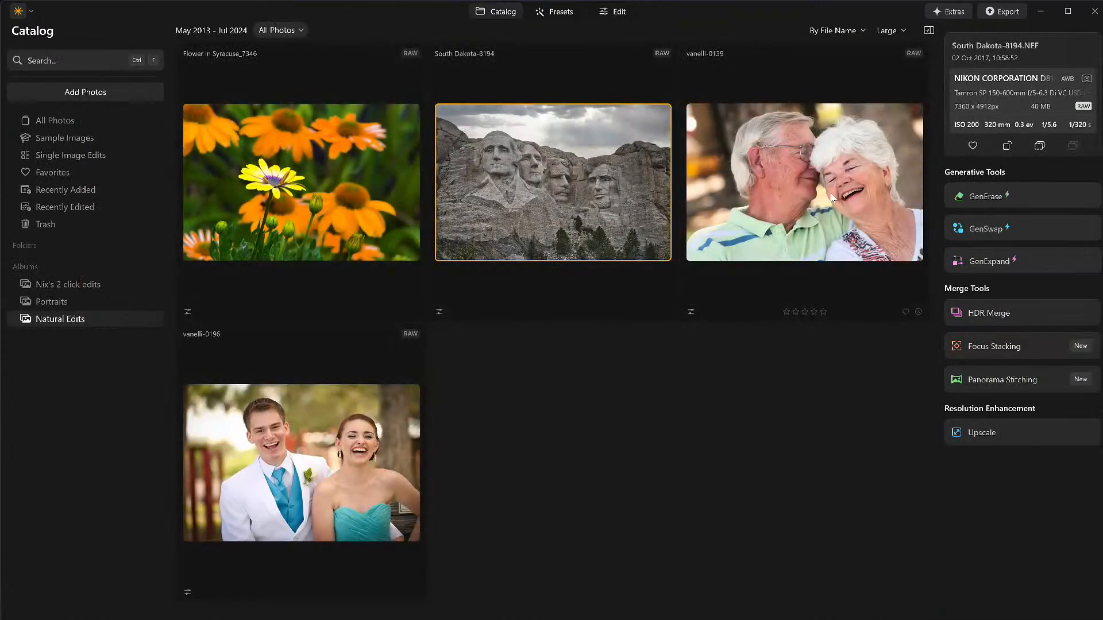
pyautogui.doubleClick(832, 198)
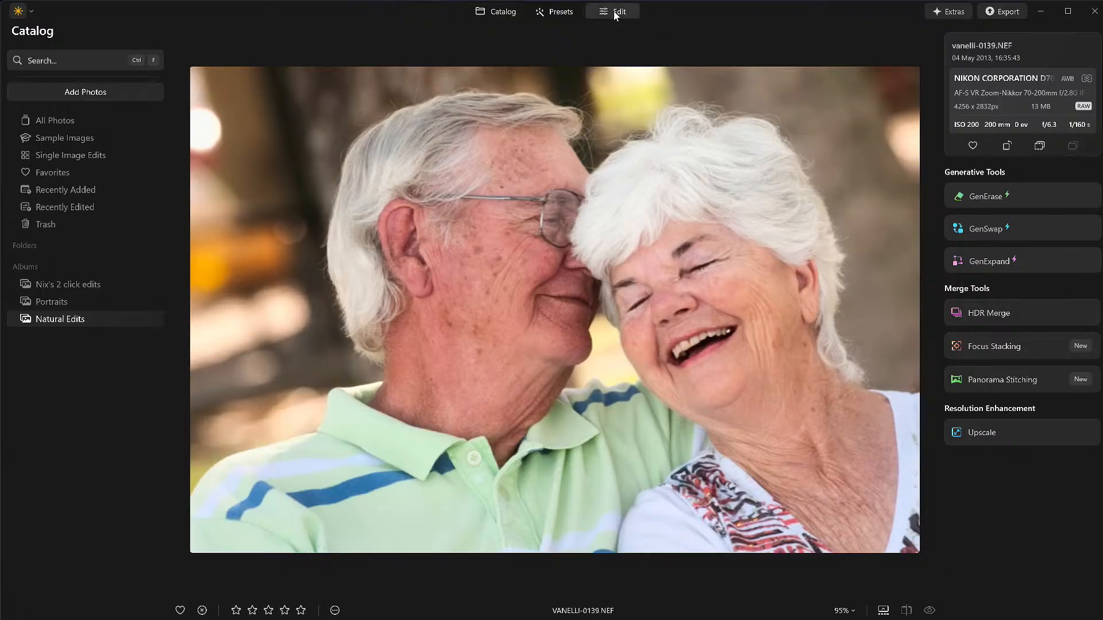
pyautogui.scroll(6, 933, 92)
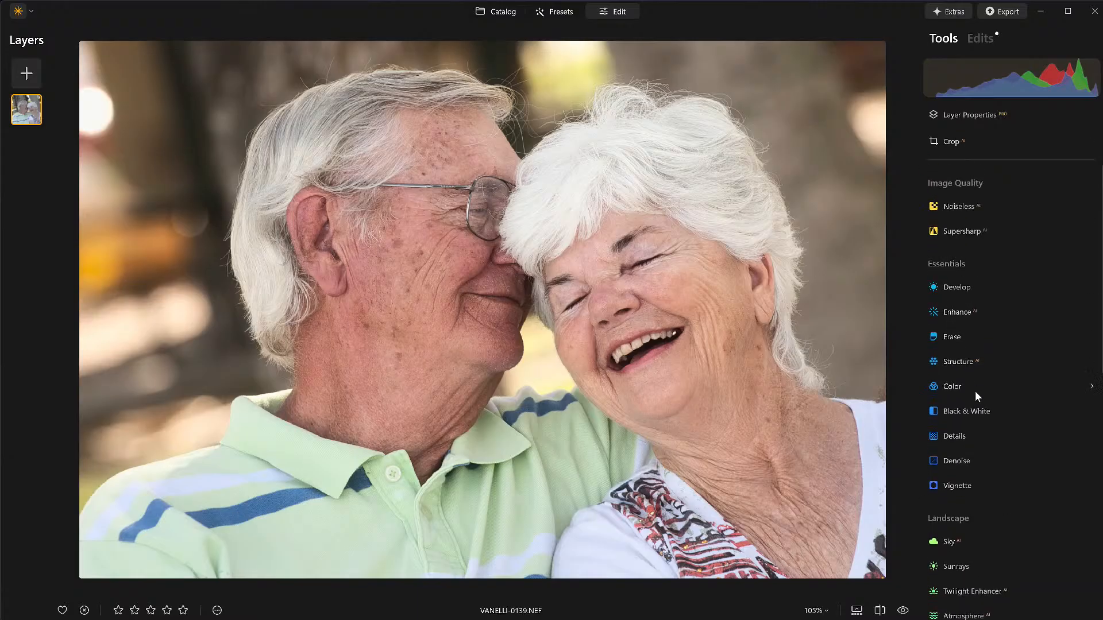
pyautogui.click(972, 411)
pyautogui.click(1005, 374)
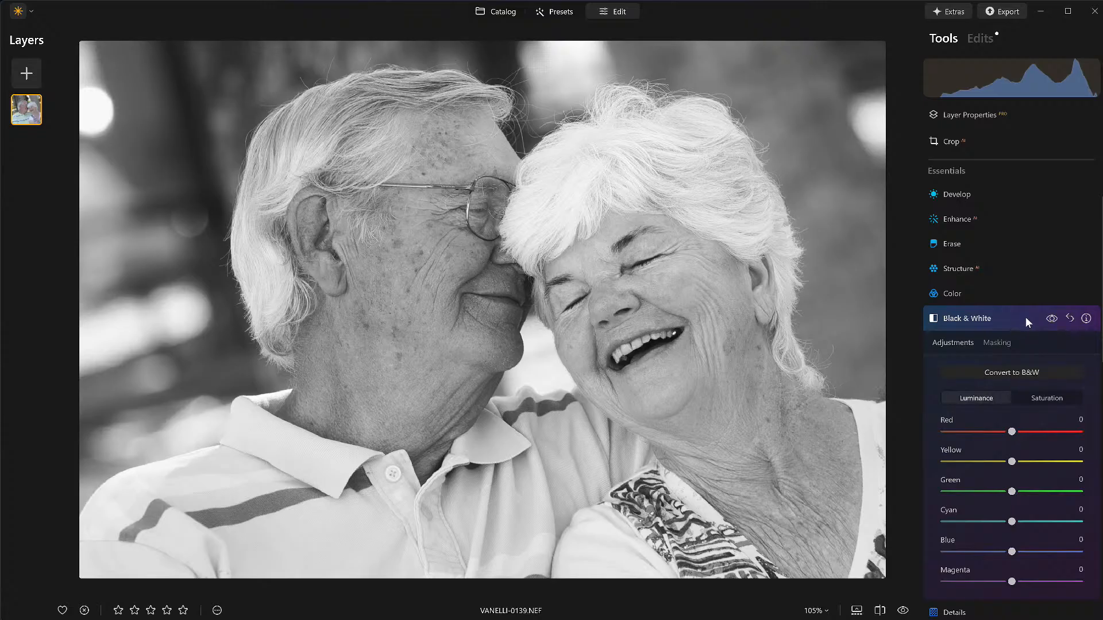
pyautogui.click(1049, 321)
pyautogui.click(1049, 320)
pyautogui.click(1004, 318)
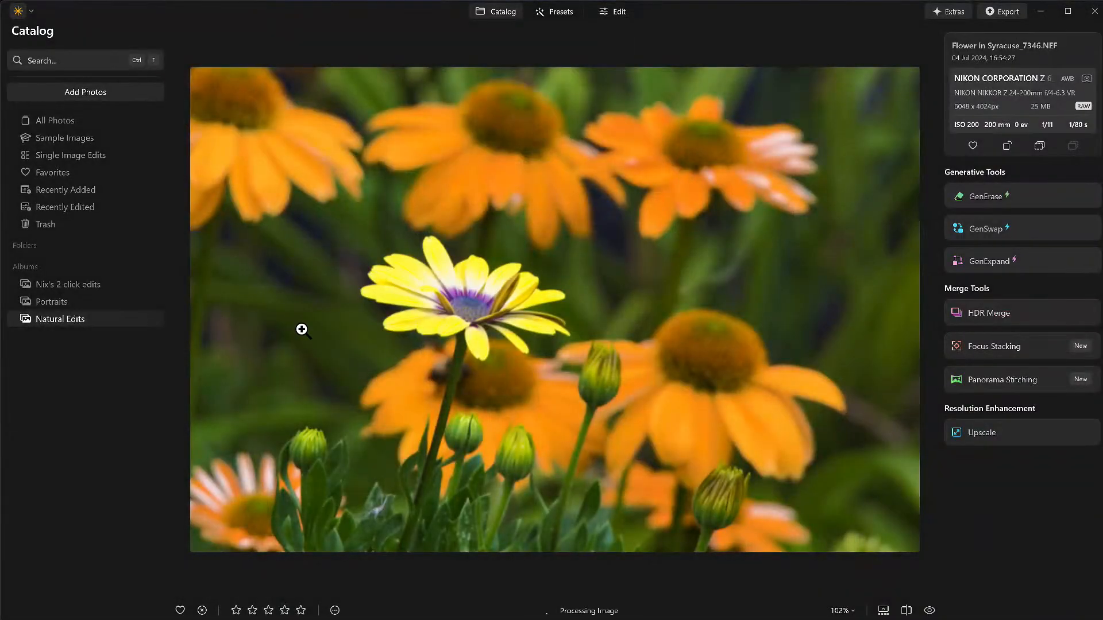
# - Save the yellow flower photo's edits as a new preset under its default name
pyautogui.click(334, 610)
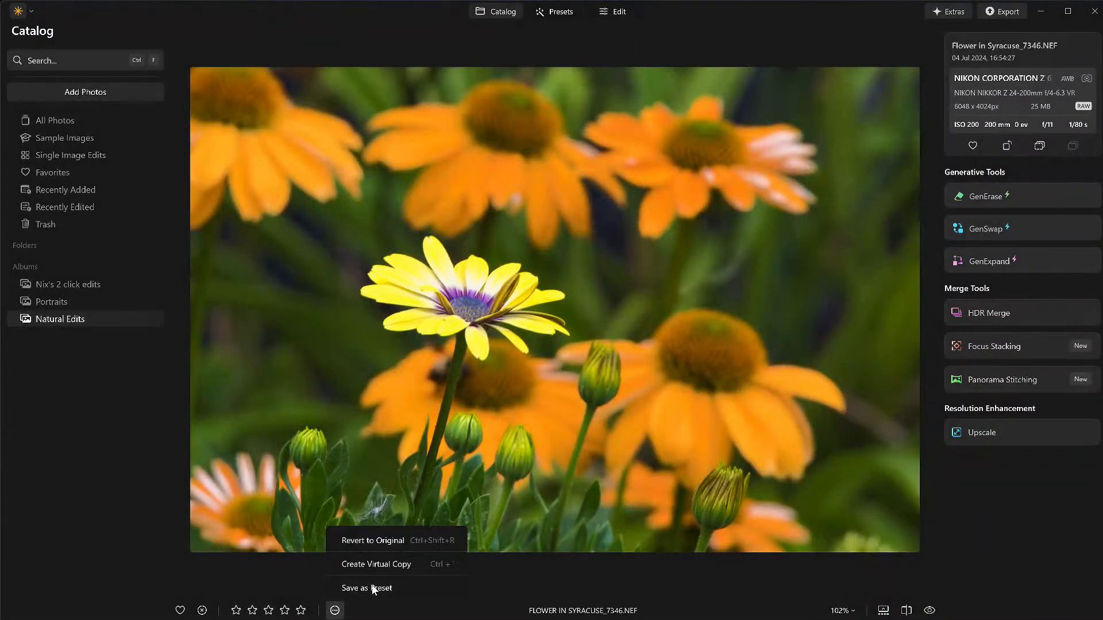
pyautogui.click(392, 592)
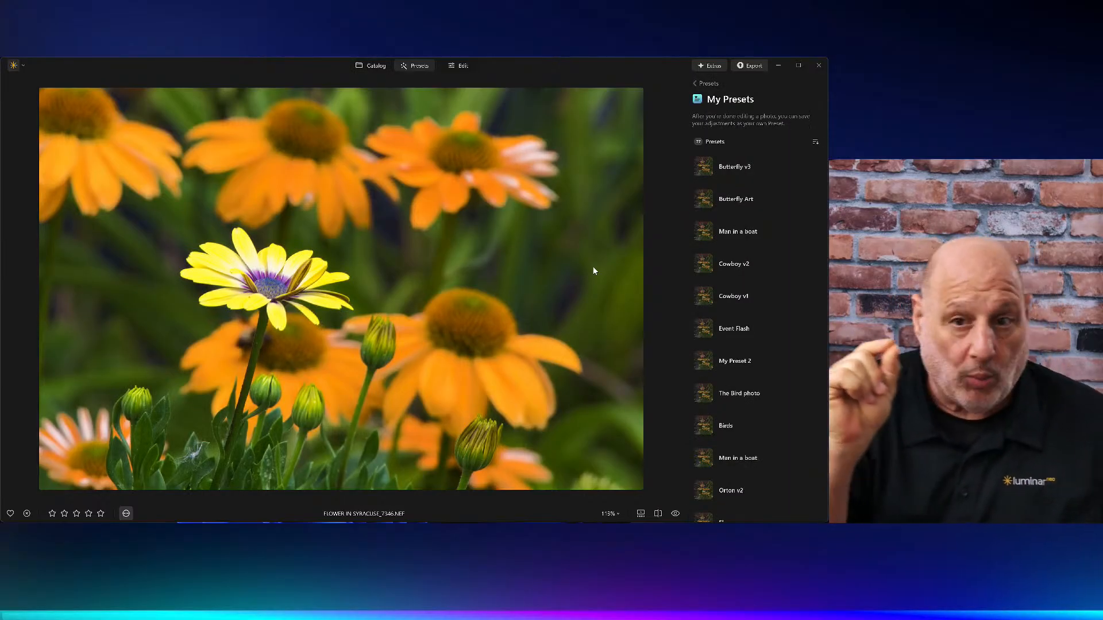
pyautogui.hotkey('ctrl', 's')
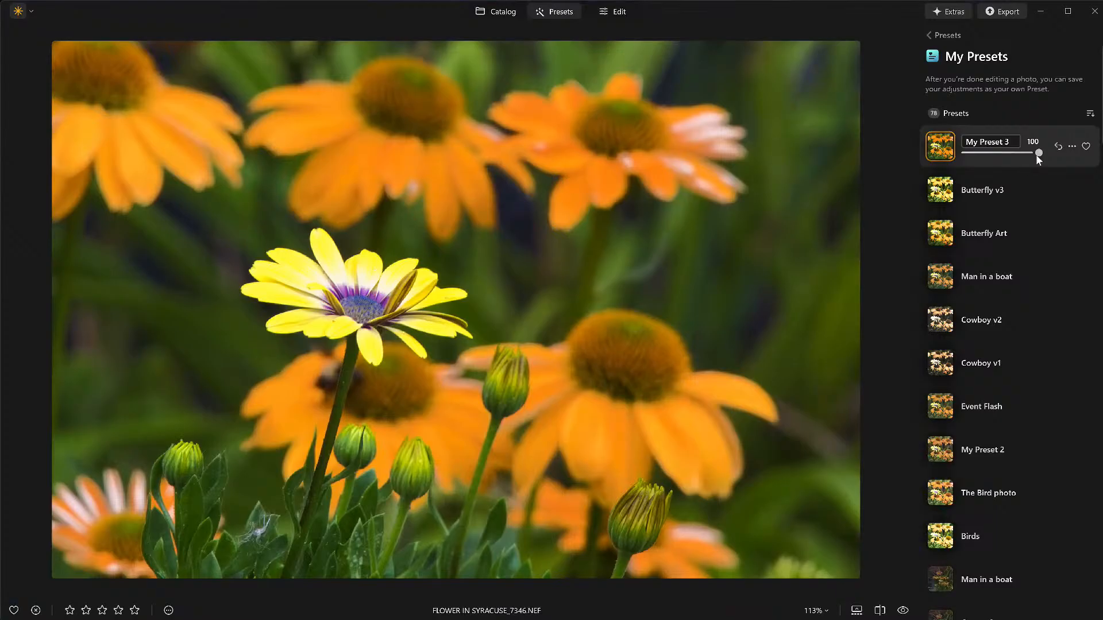
pyautogui.click(966, 153)
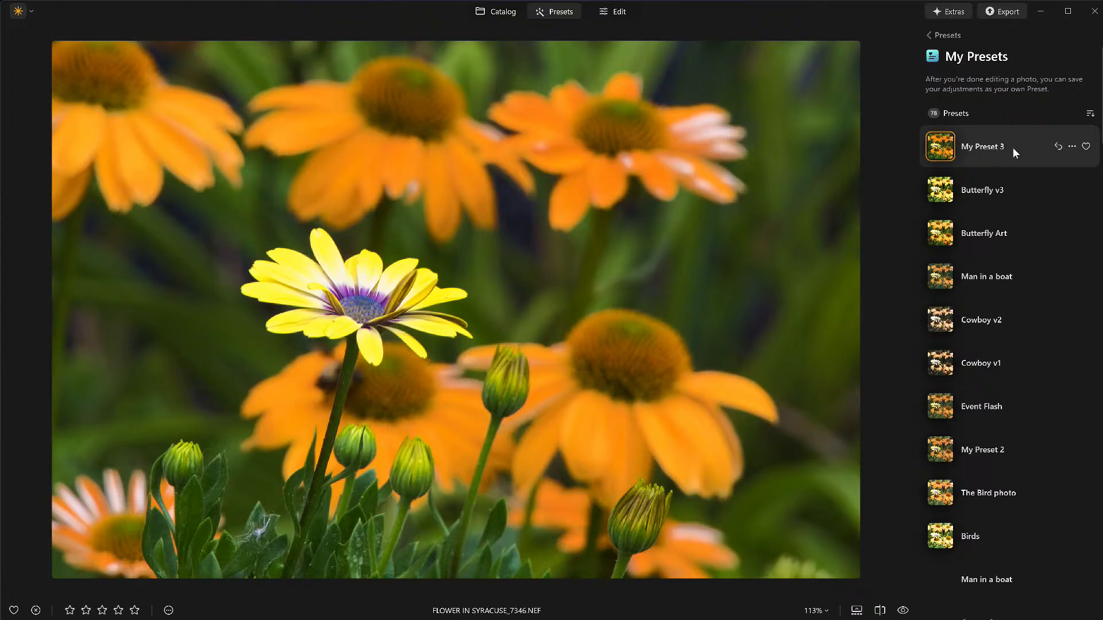
# - Set the new preset's strength to 80 on the flower photo and compare the result with the original
pyautogui.click(998, 147)
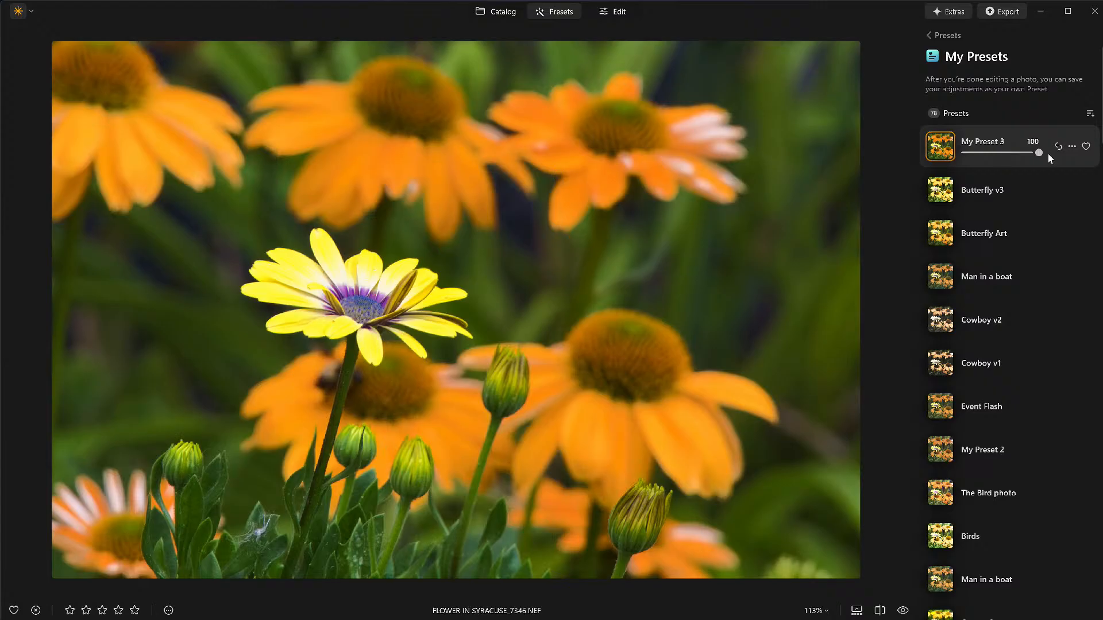
pyautogui.moveTo(1035, 154); pyautogui.dragTo(954, 155)
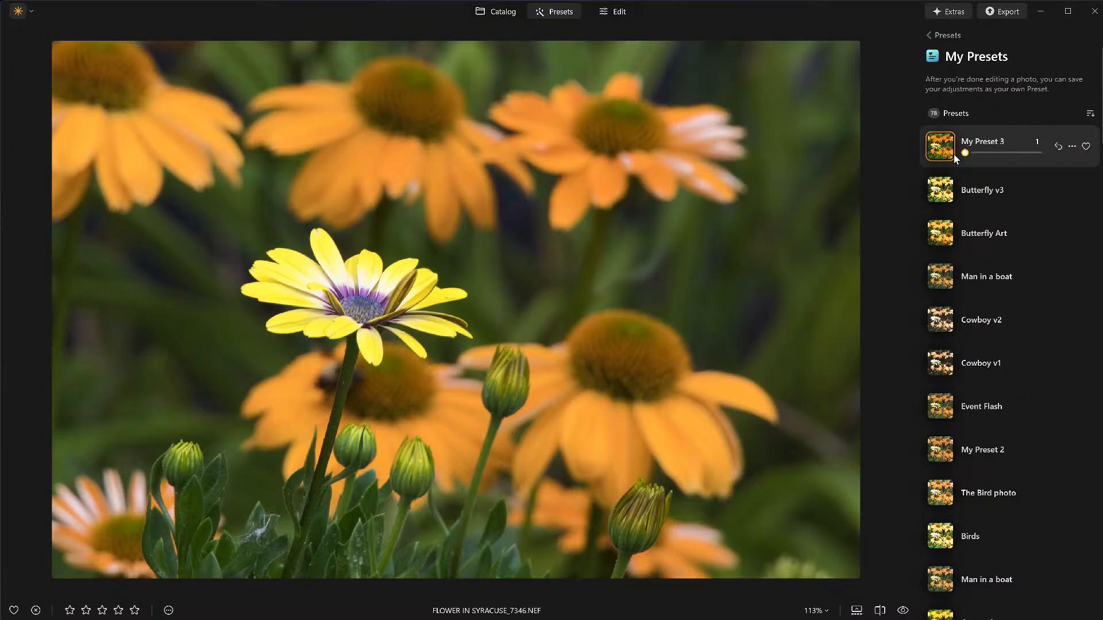
pyautogui.click(1013, 152)
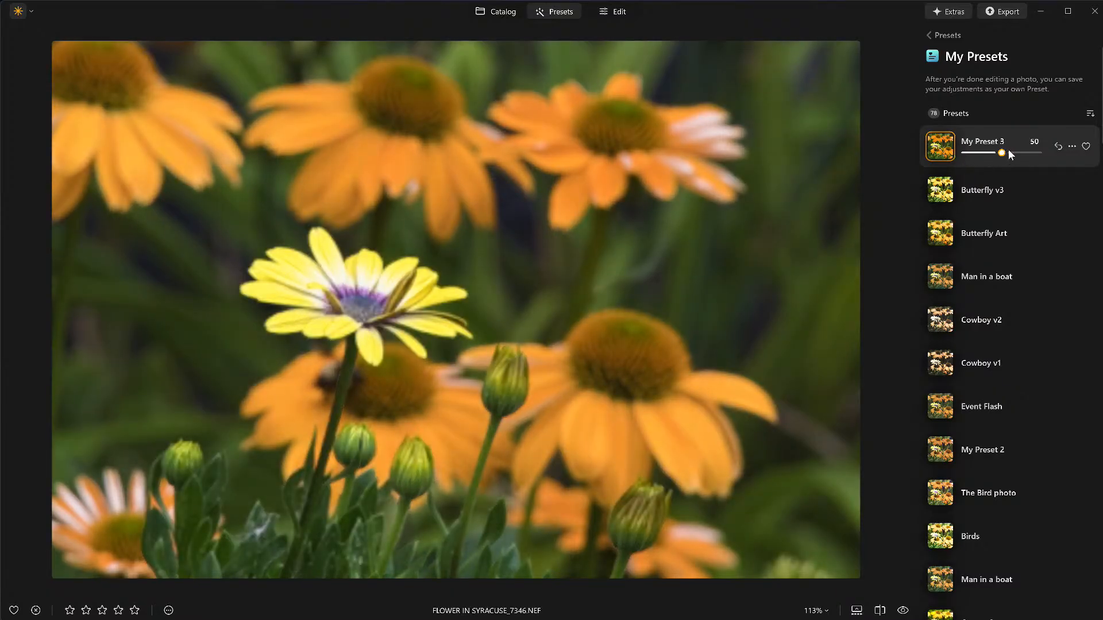
pyautogui.click(1023, 152)
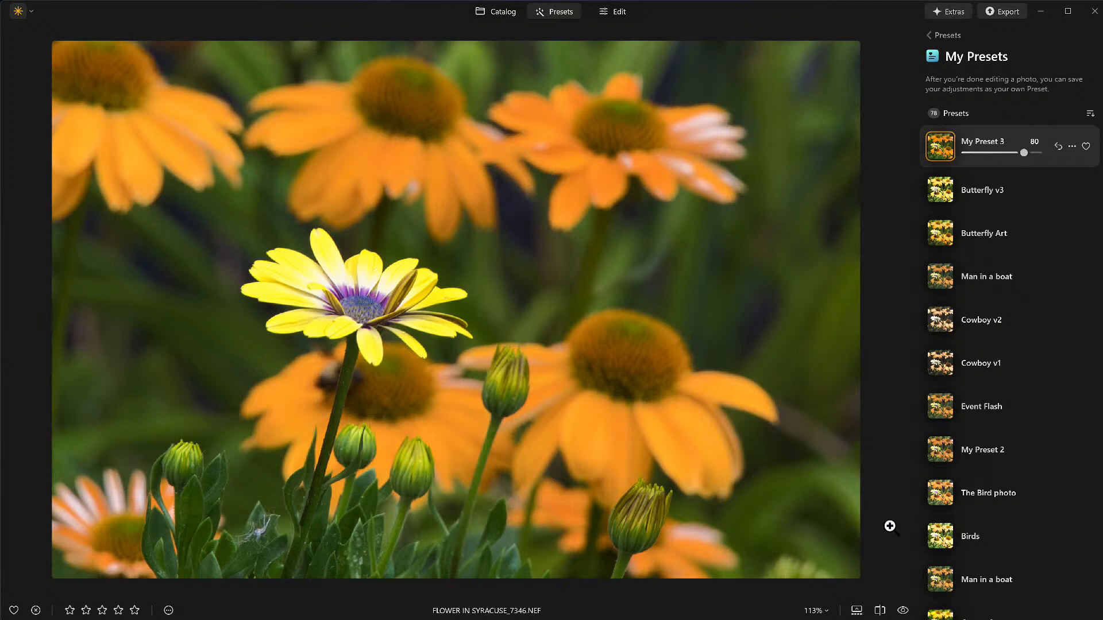
pyautogui.click(903, 611)
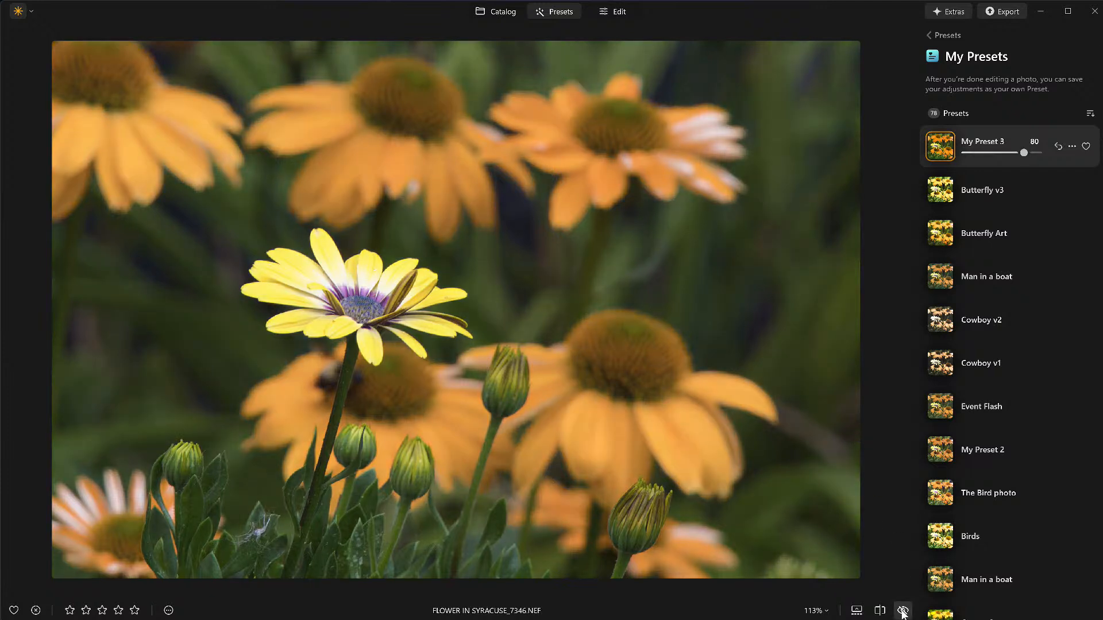
pyautogui.click(903, 611)
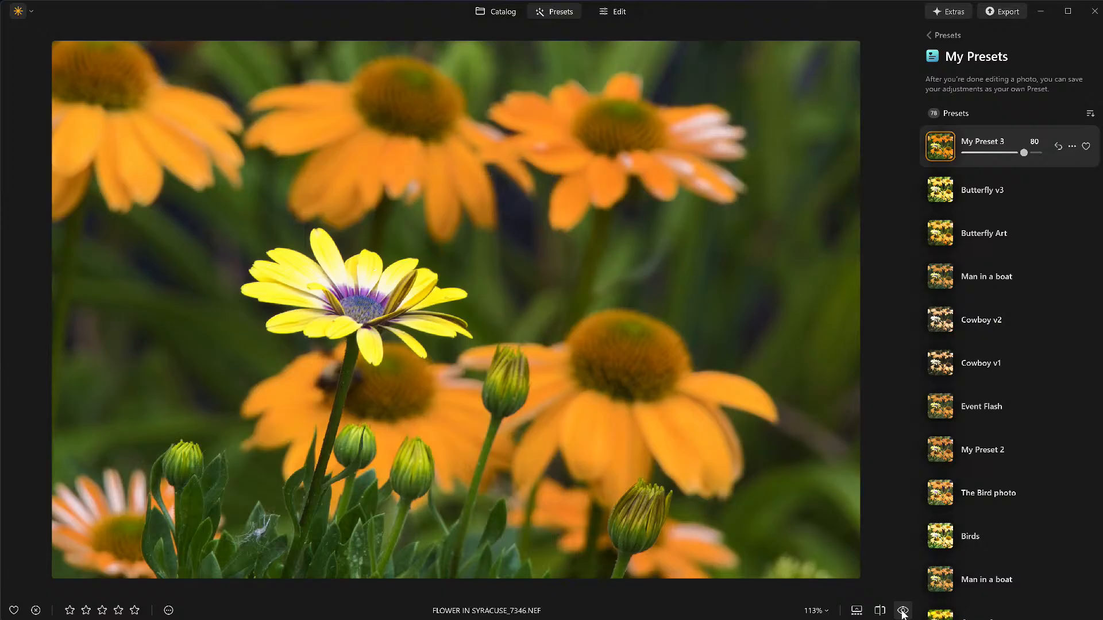